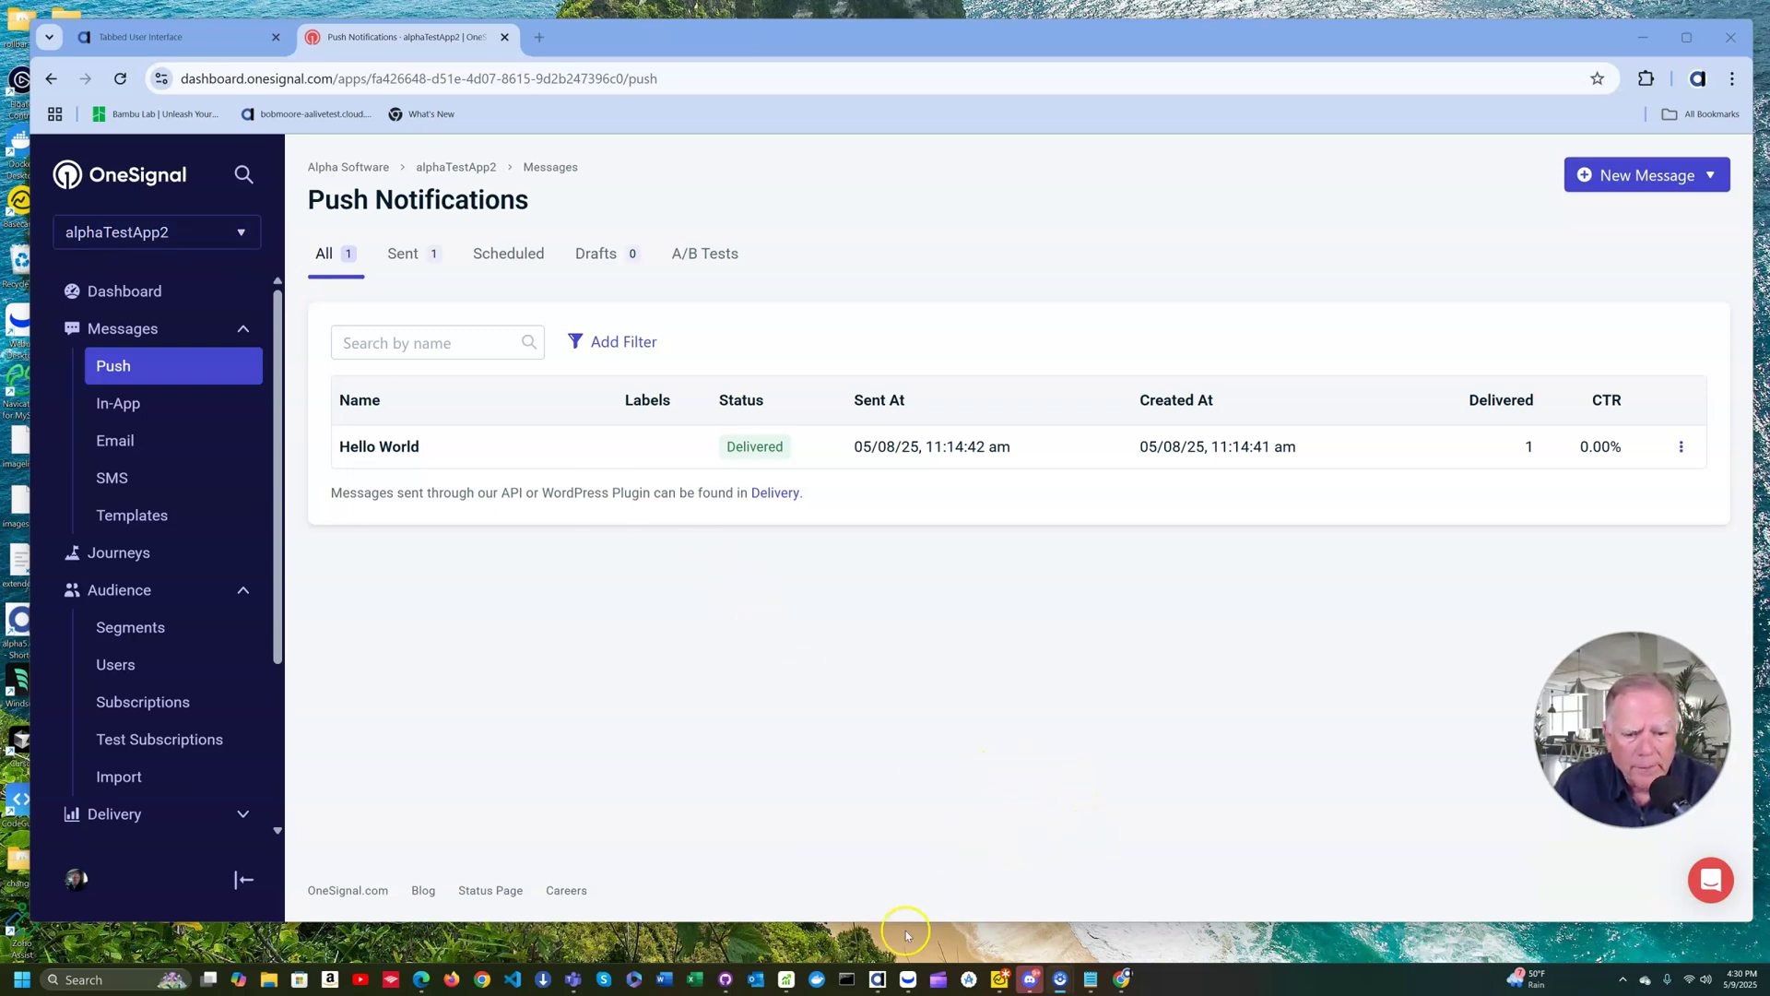
Step: Switch to Alpha Anywhere and enable OneSignal in the web project's run-time properties
click(878, 979)
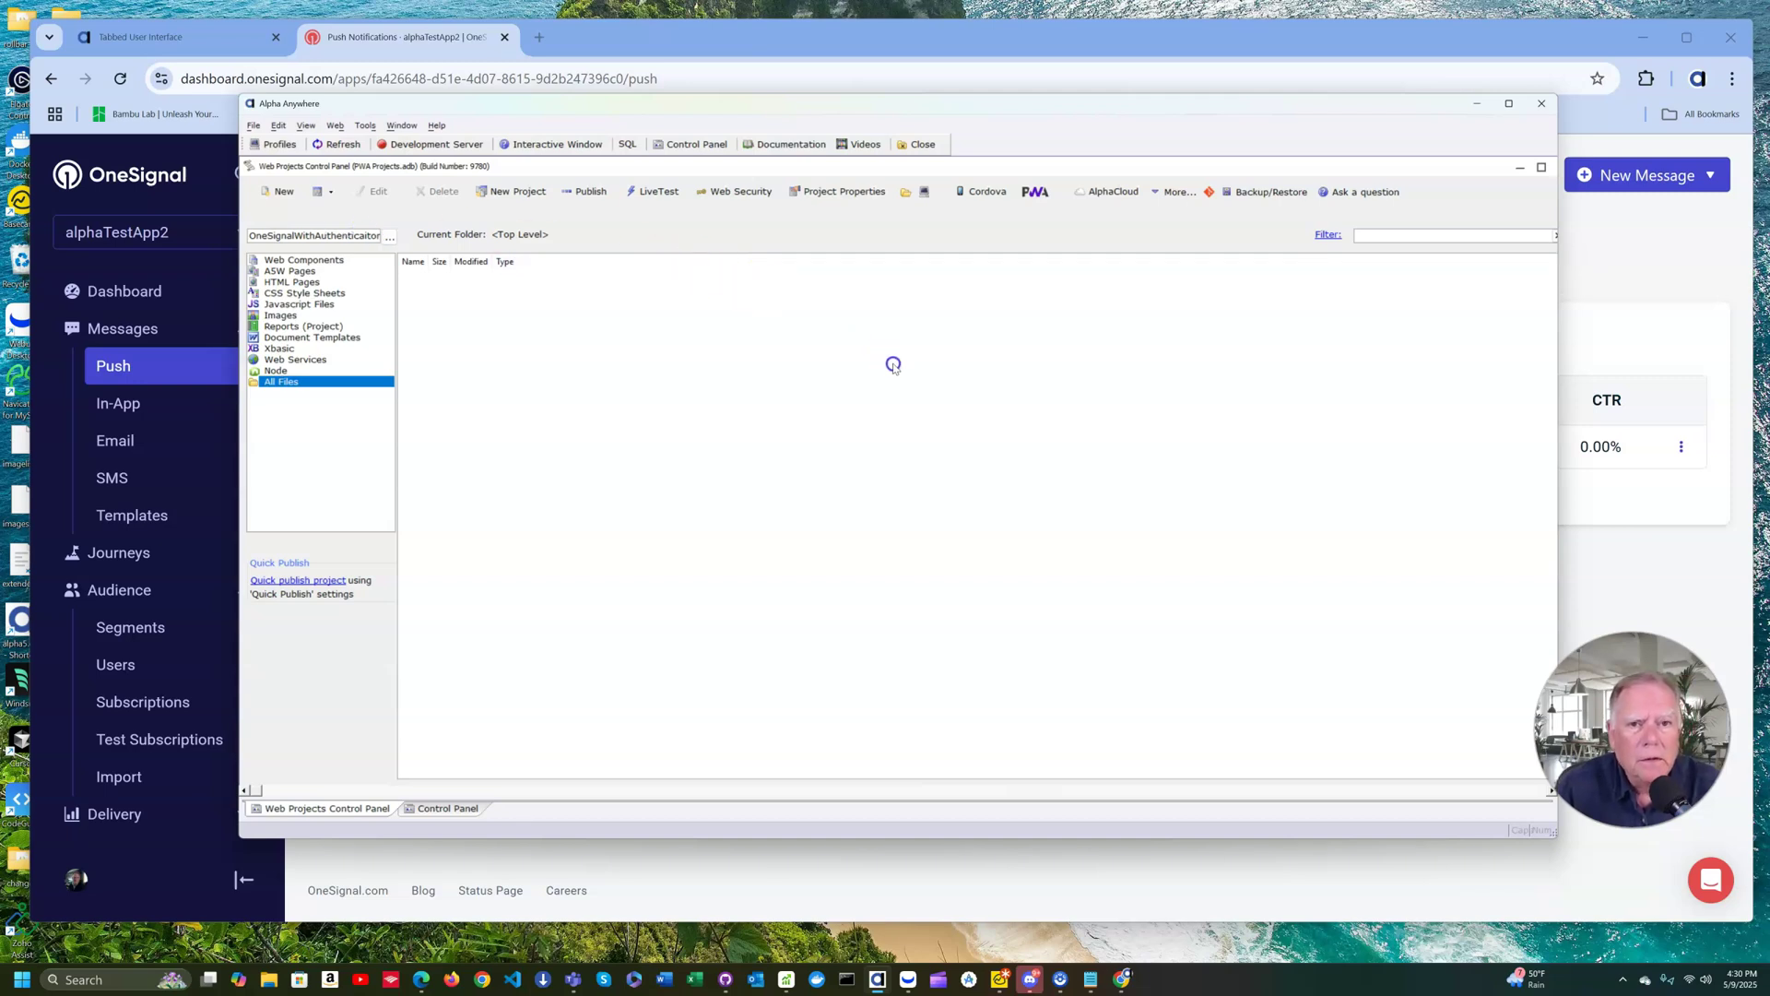
click(860, 193)
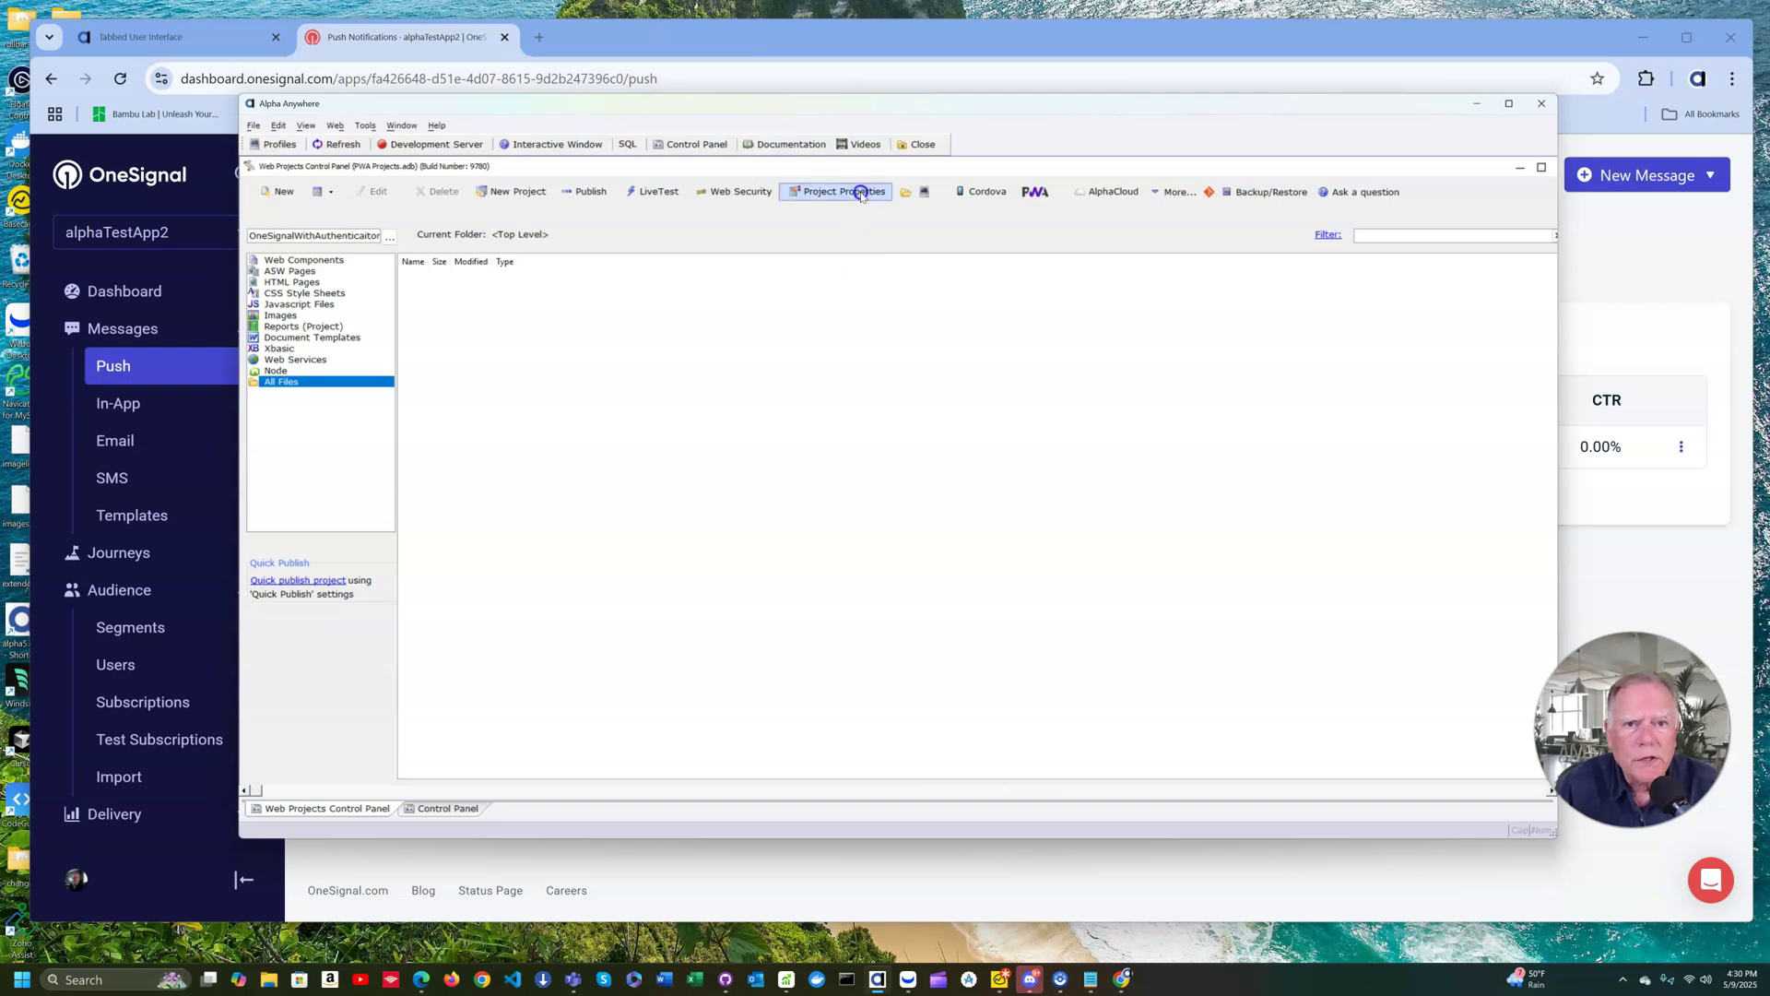
scroll(1114, 367, down, 5)
scroll(1115, 367, down, 4)
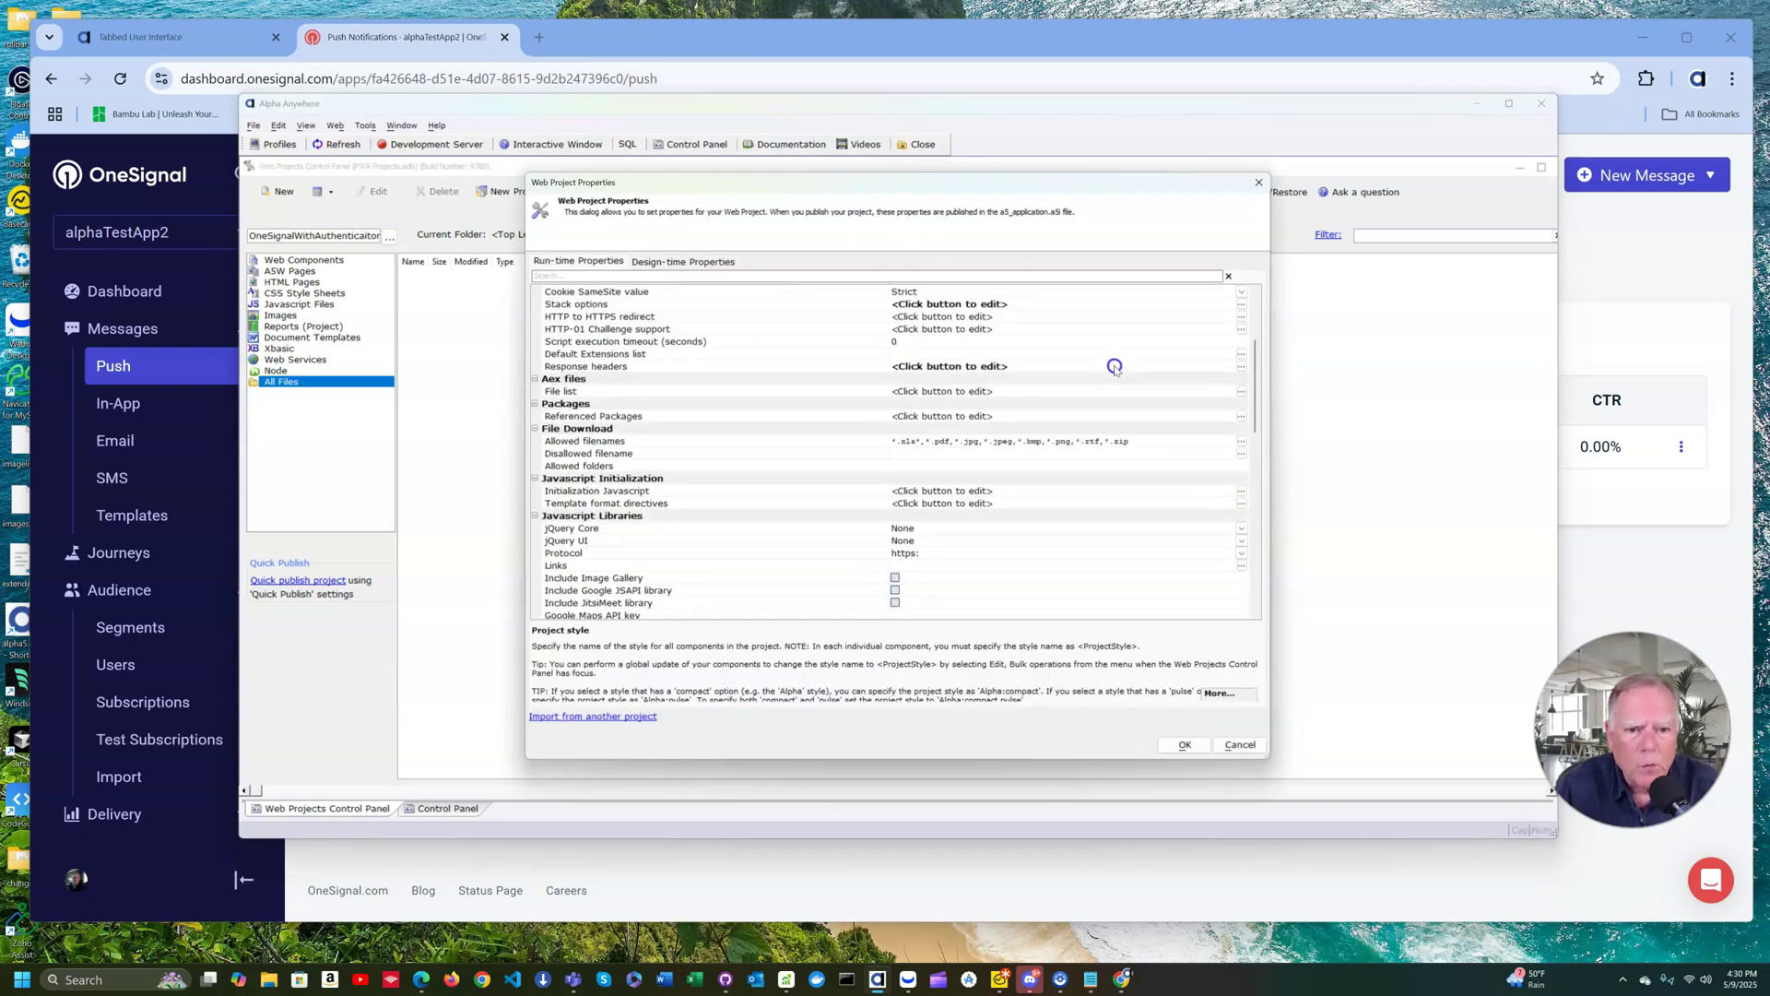
scroll(1115, 367, down, 3)
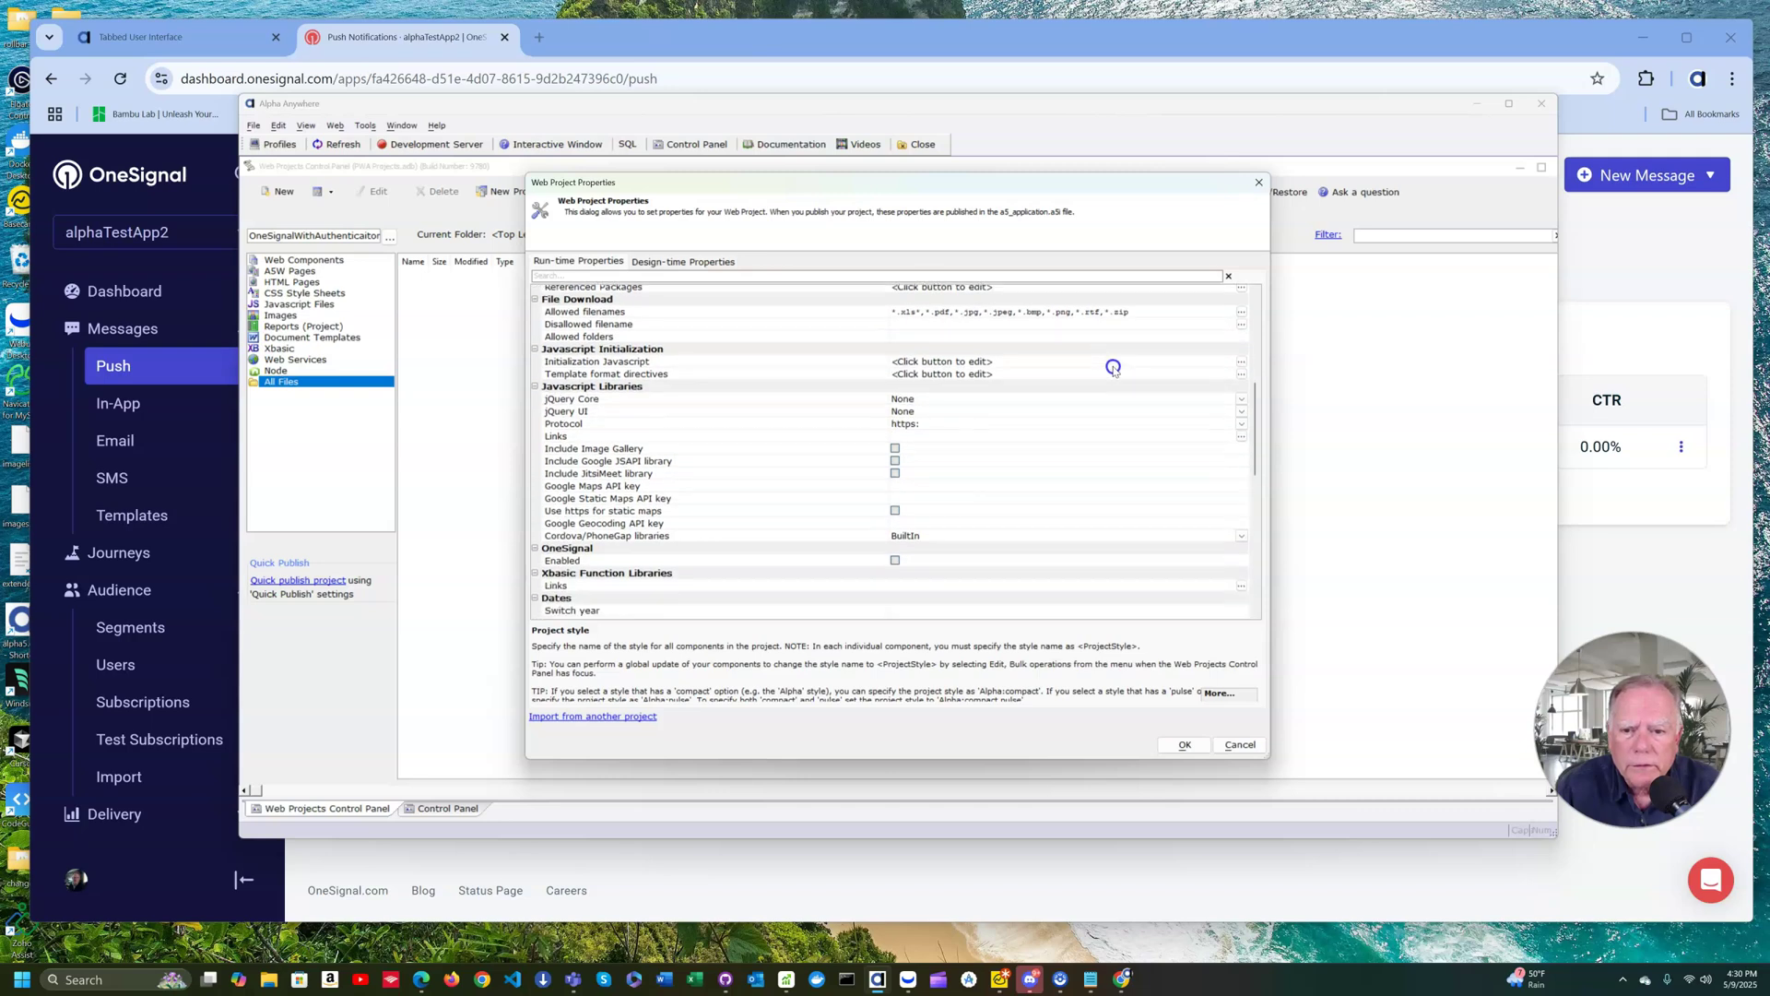
click(895, 542)
click(895, 543)
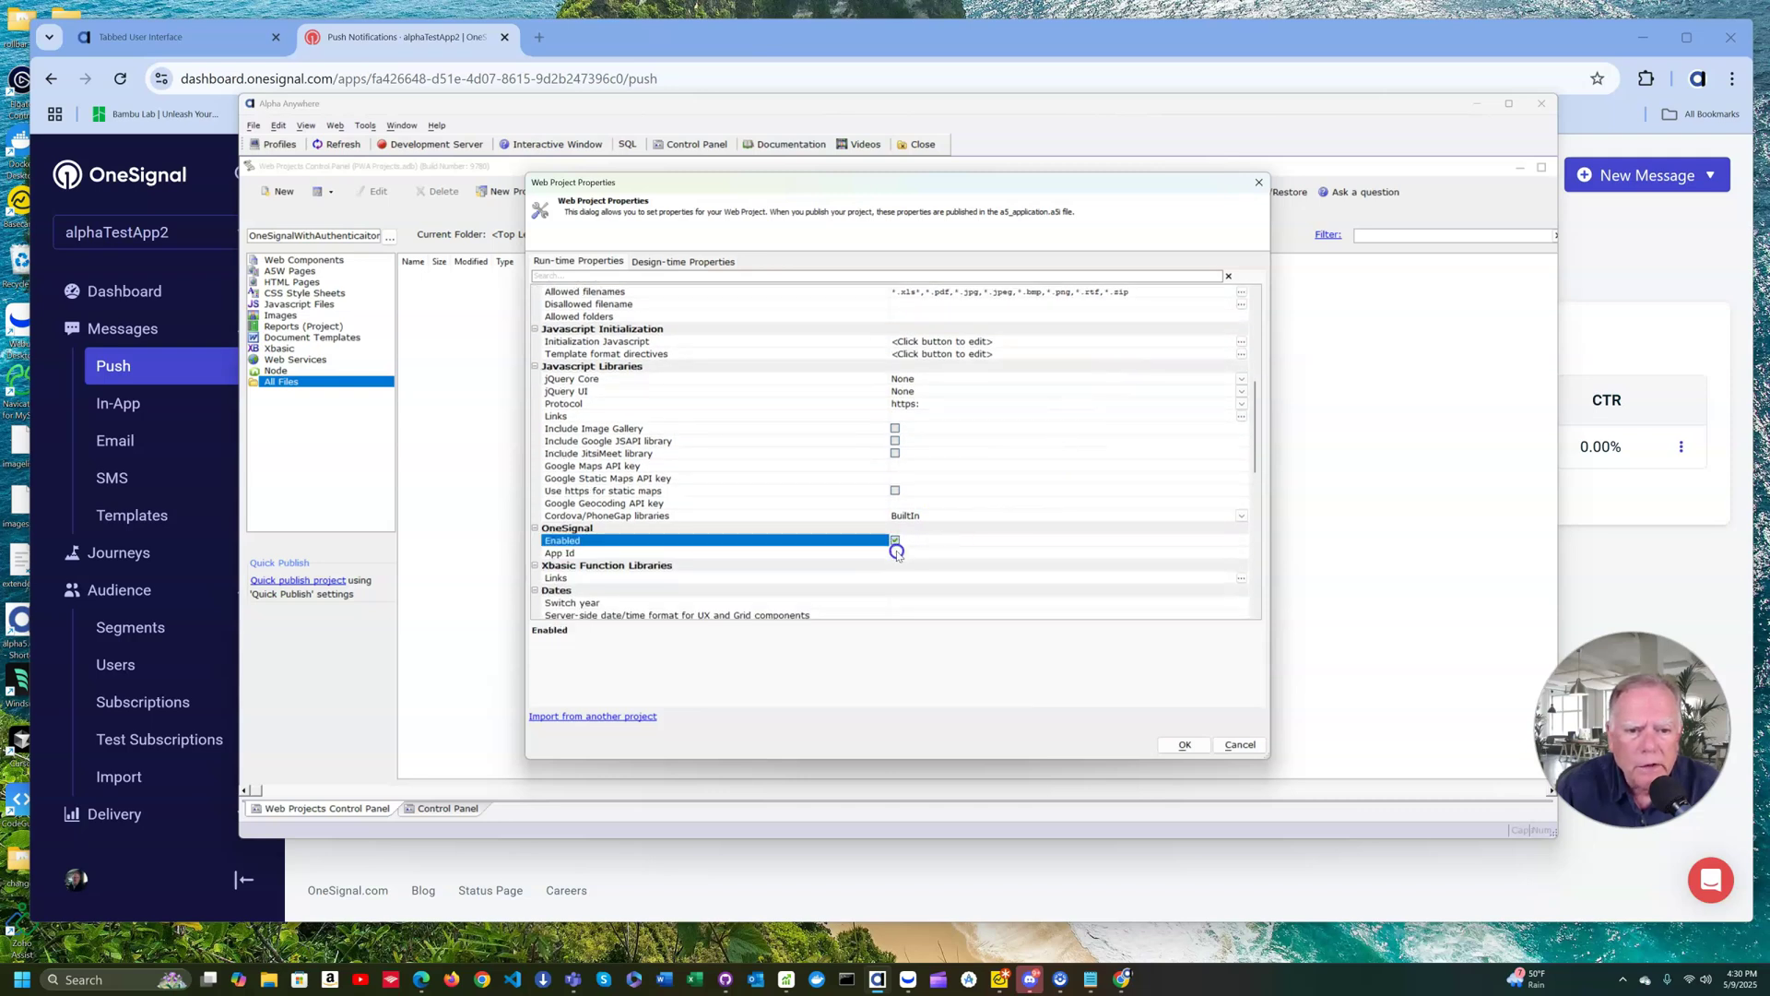
Step: Paste the OneSignal app ID into the project's OneSignal settings and save the project properties
click(927, 553)
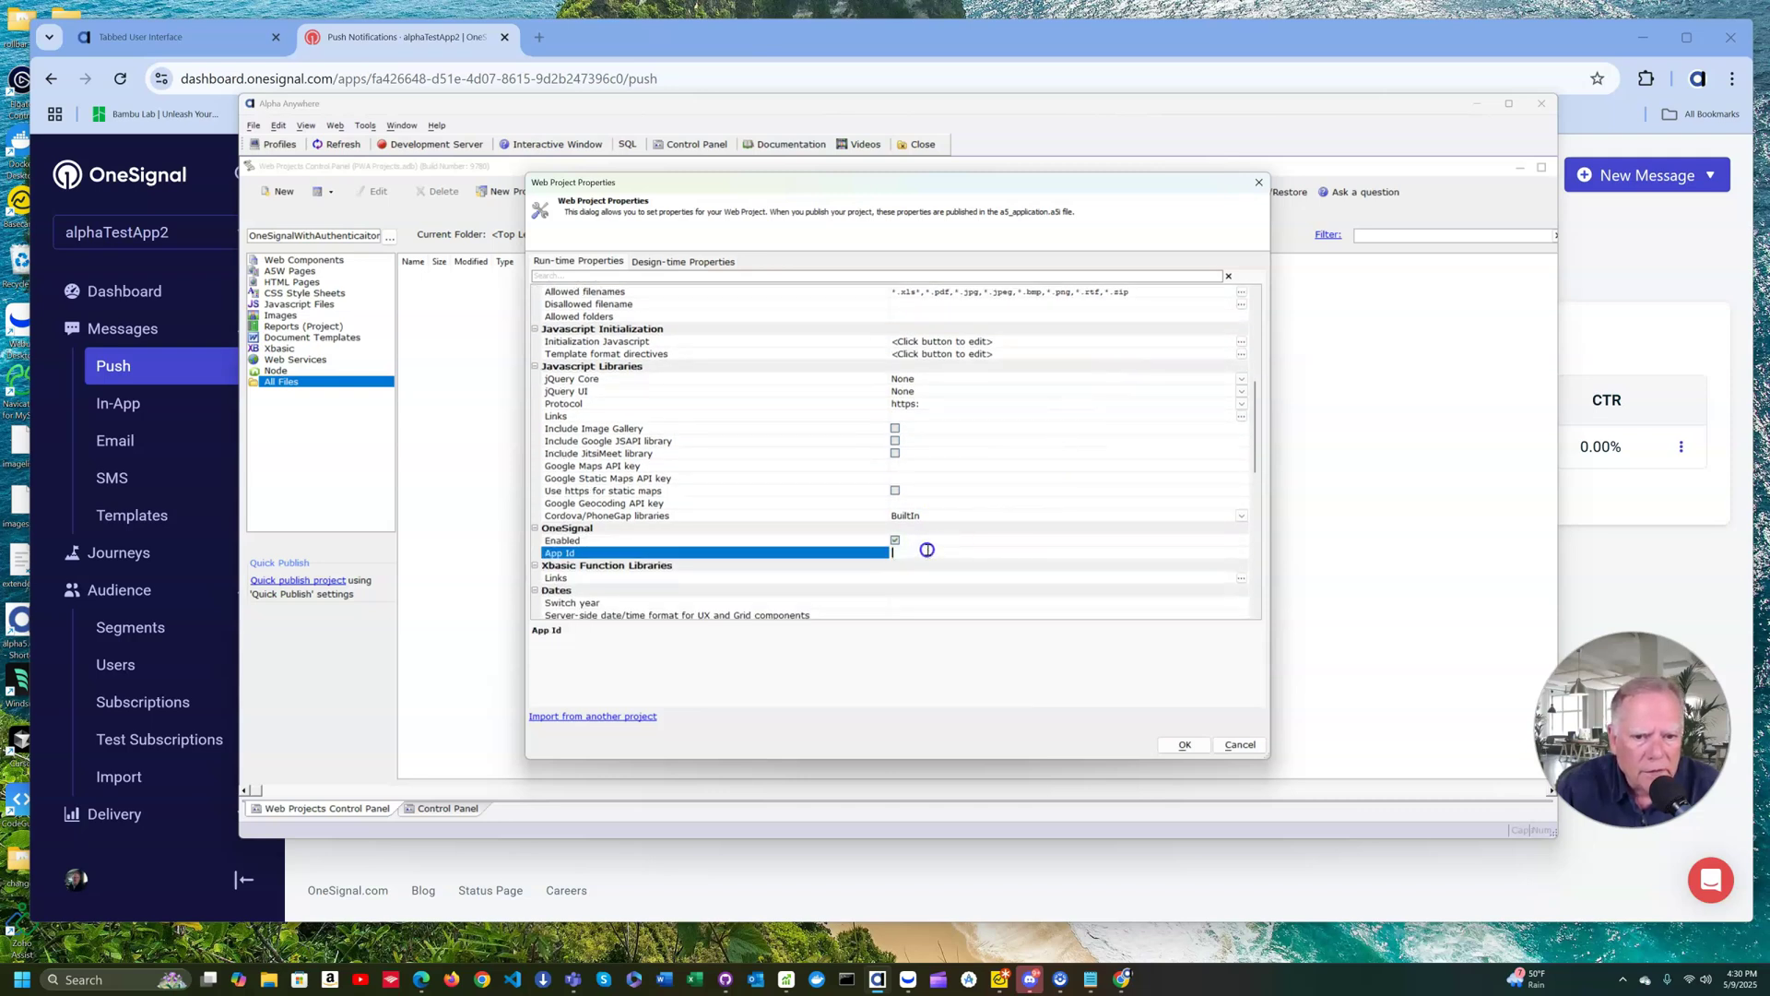
right_click(927, 549)
click(965, 596)
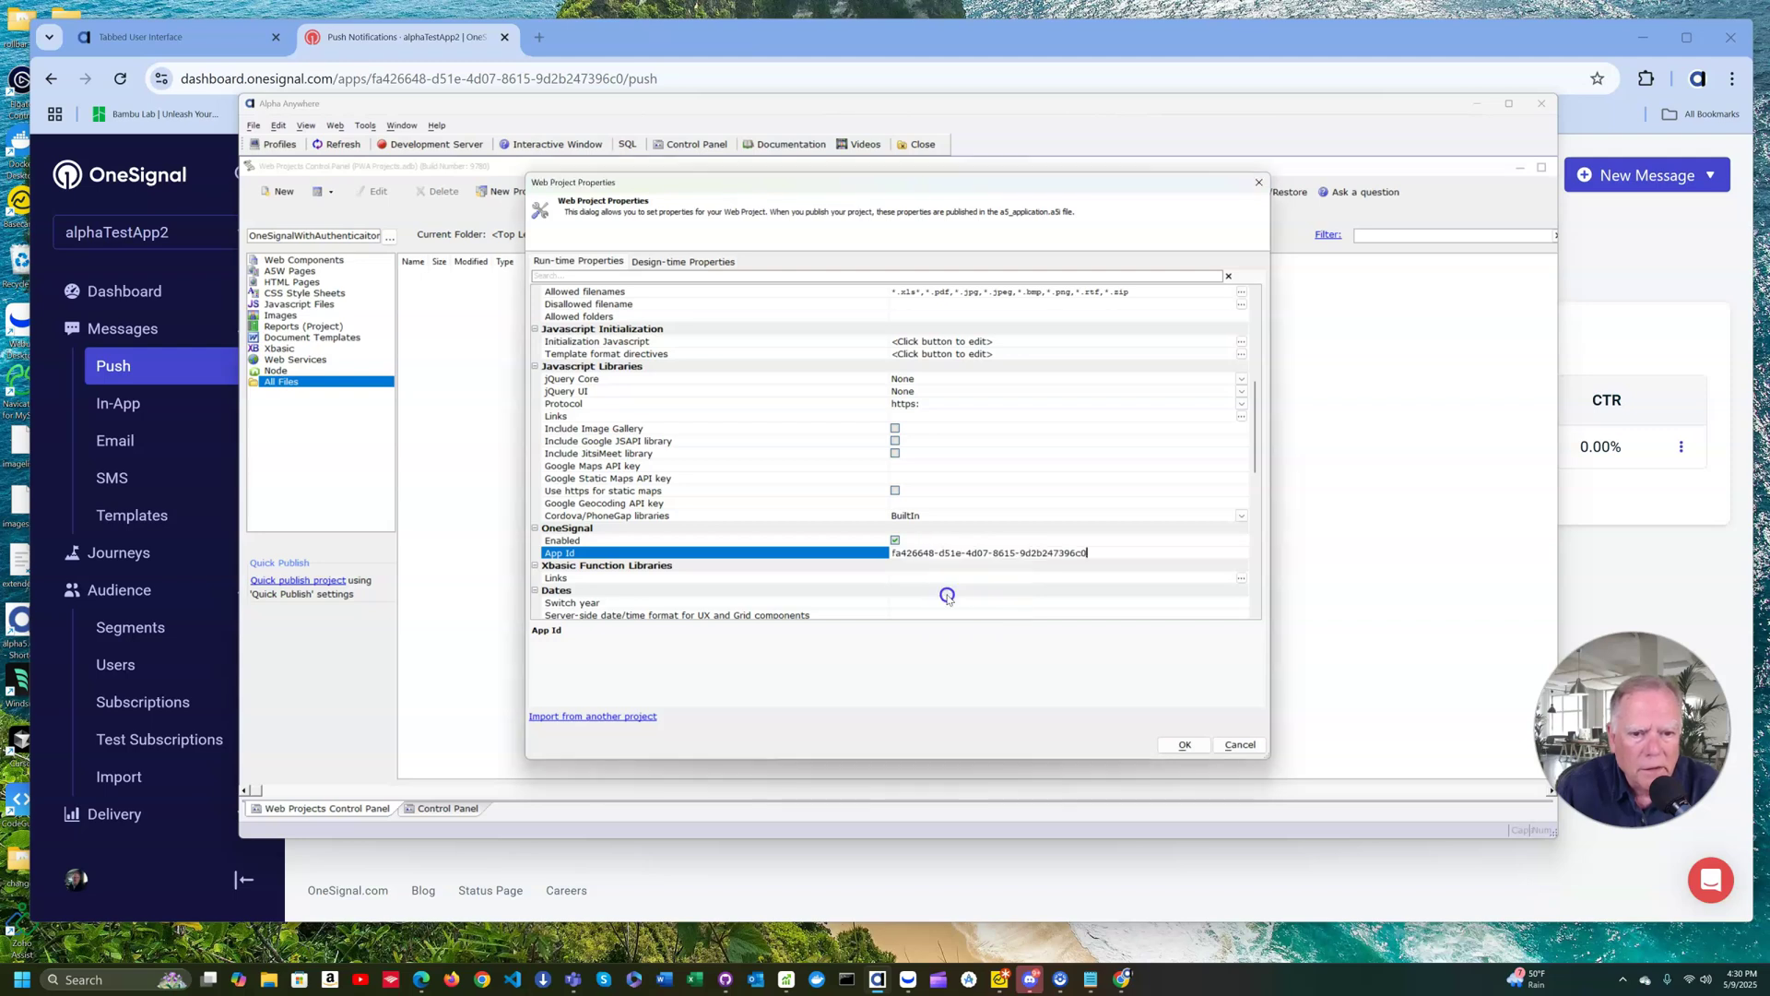
click(1182, 745)
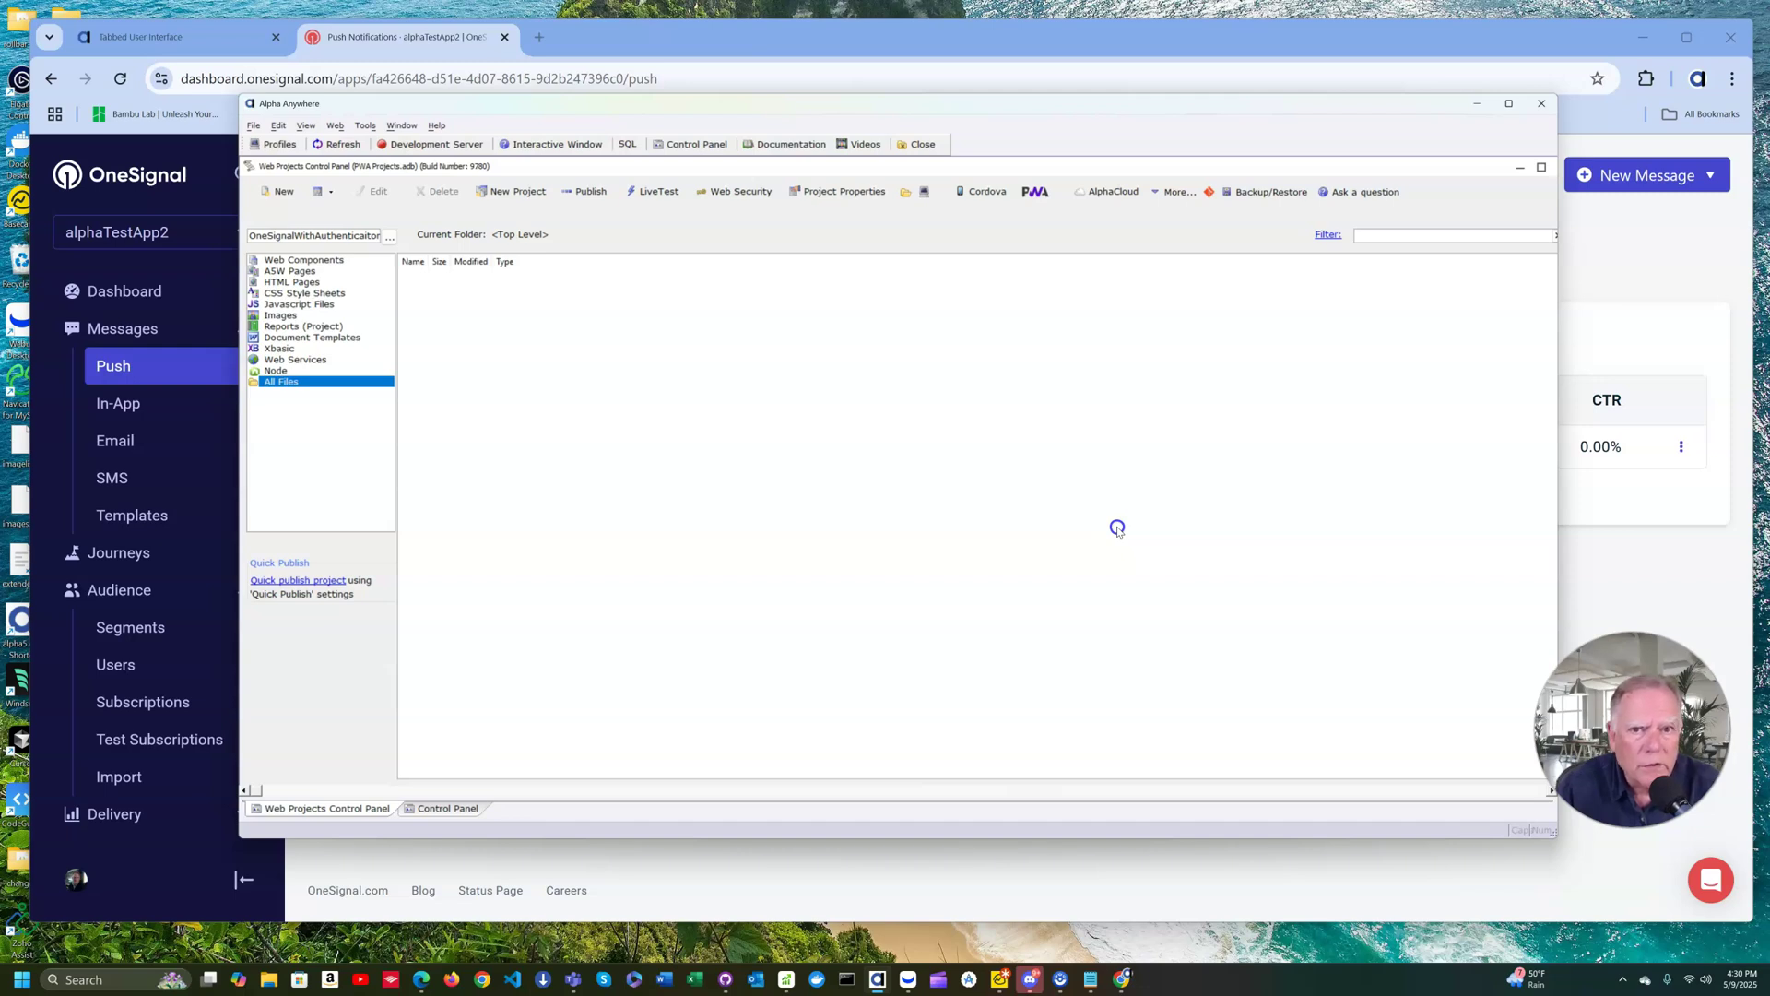
Step: Enable the Web Security Framework through the Quick Setup Genie, with the default extended user info table option turned off
click(743, 193)
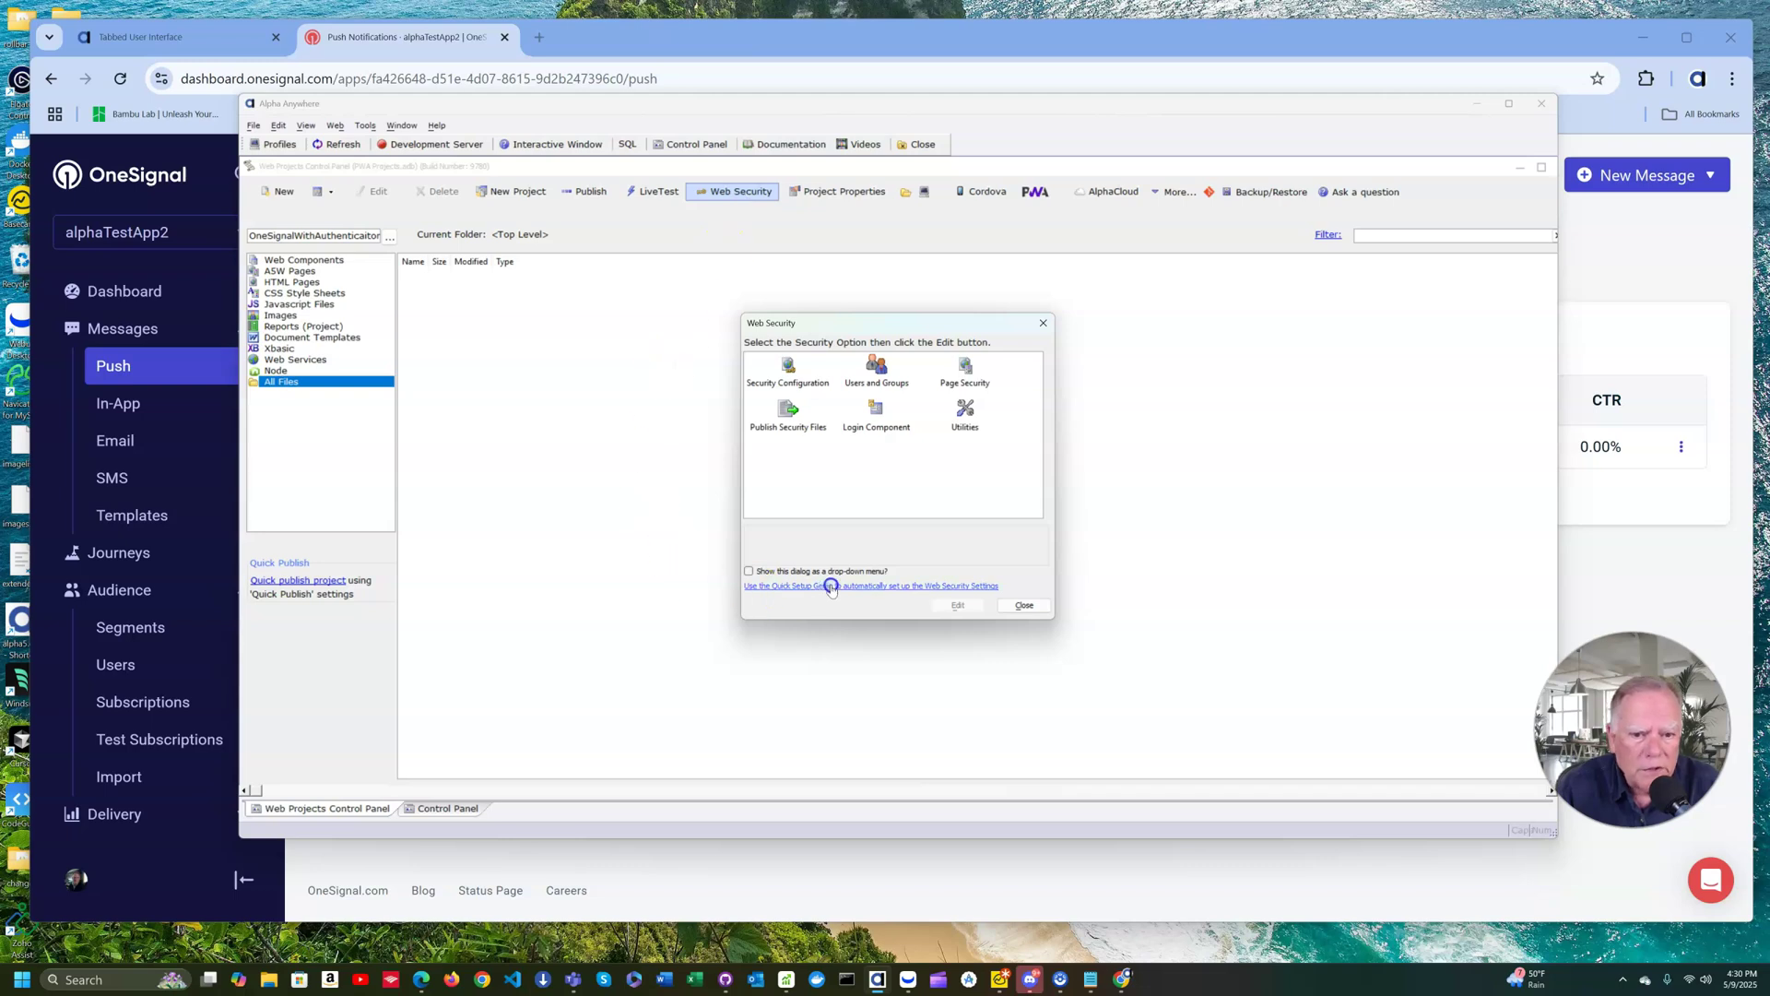
click(831, 586)
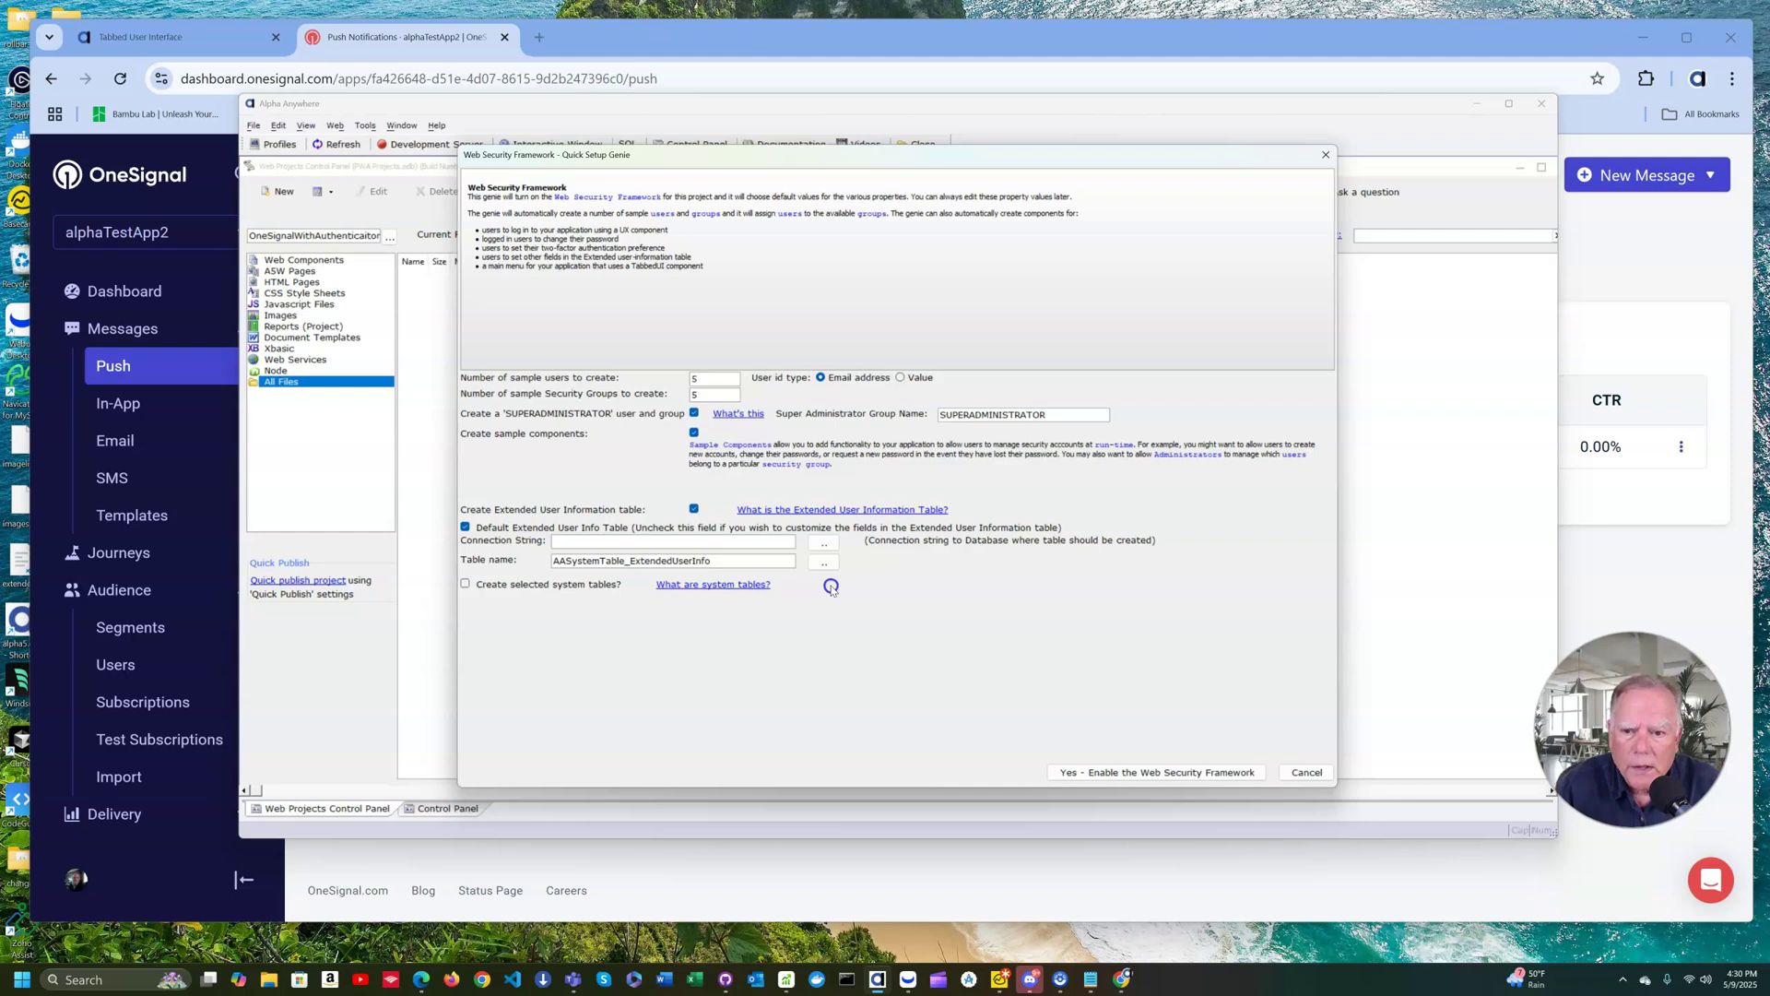
click(468, 526)
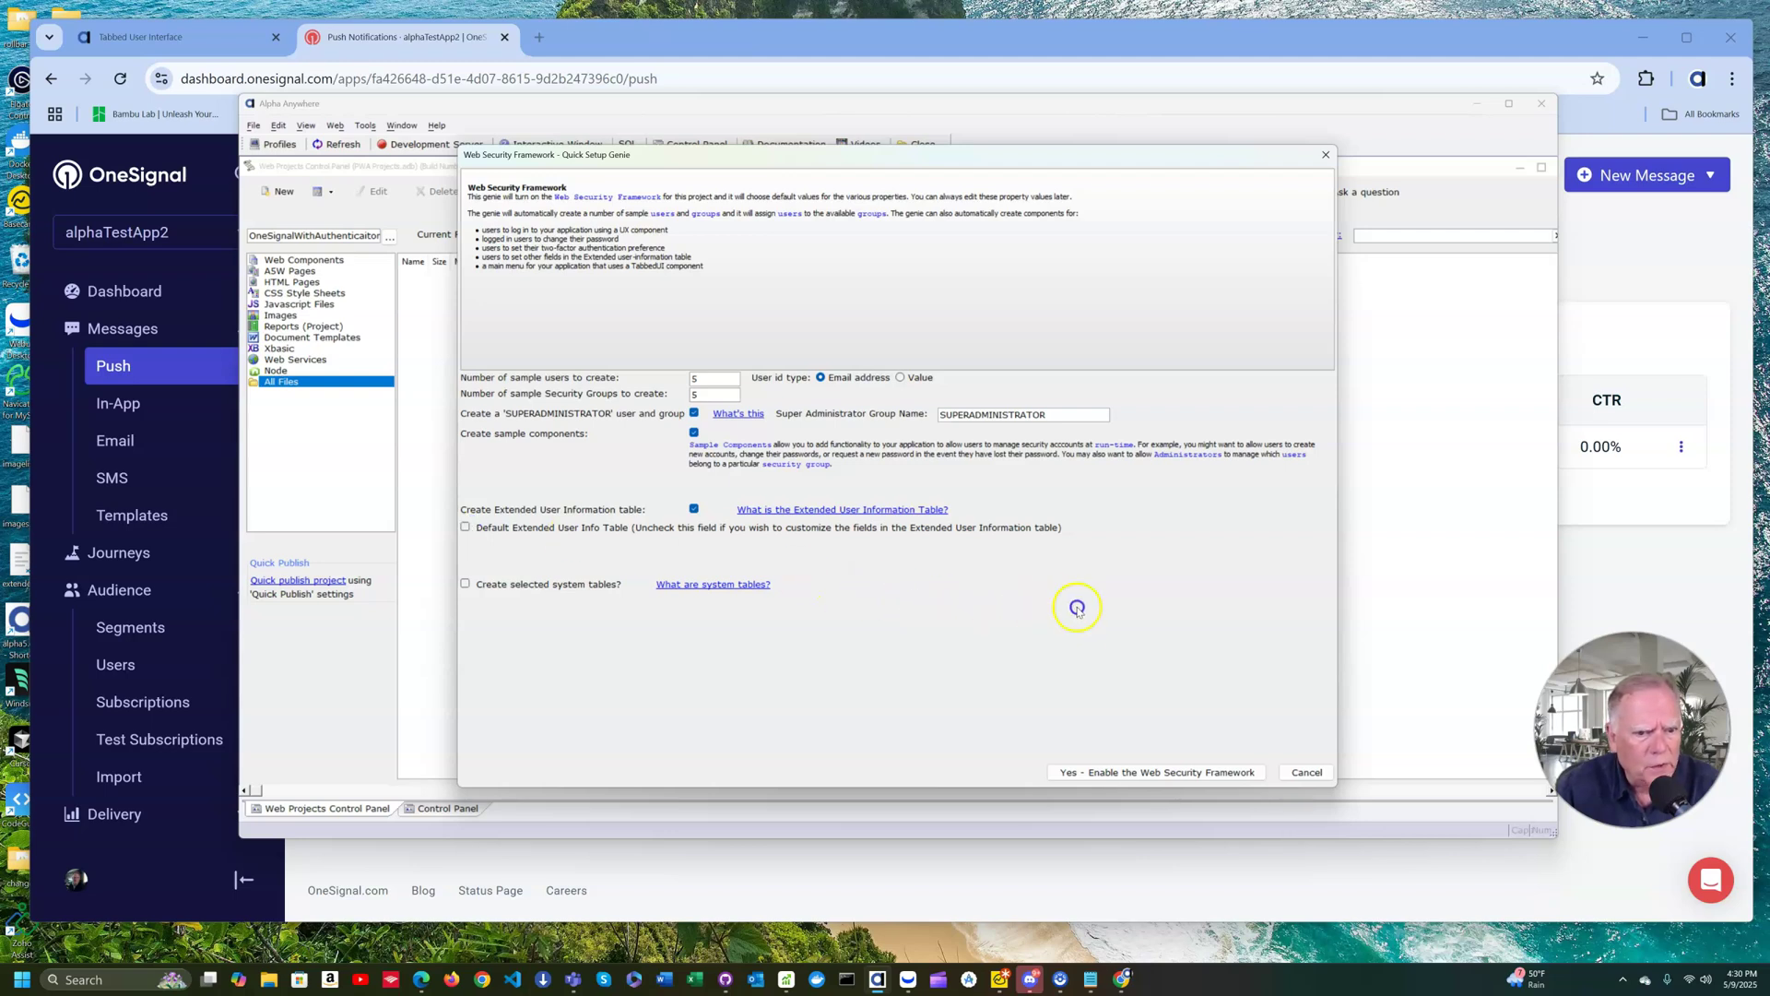
click(1155, 772)
click(957, 539)
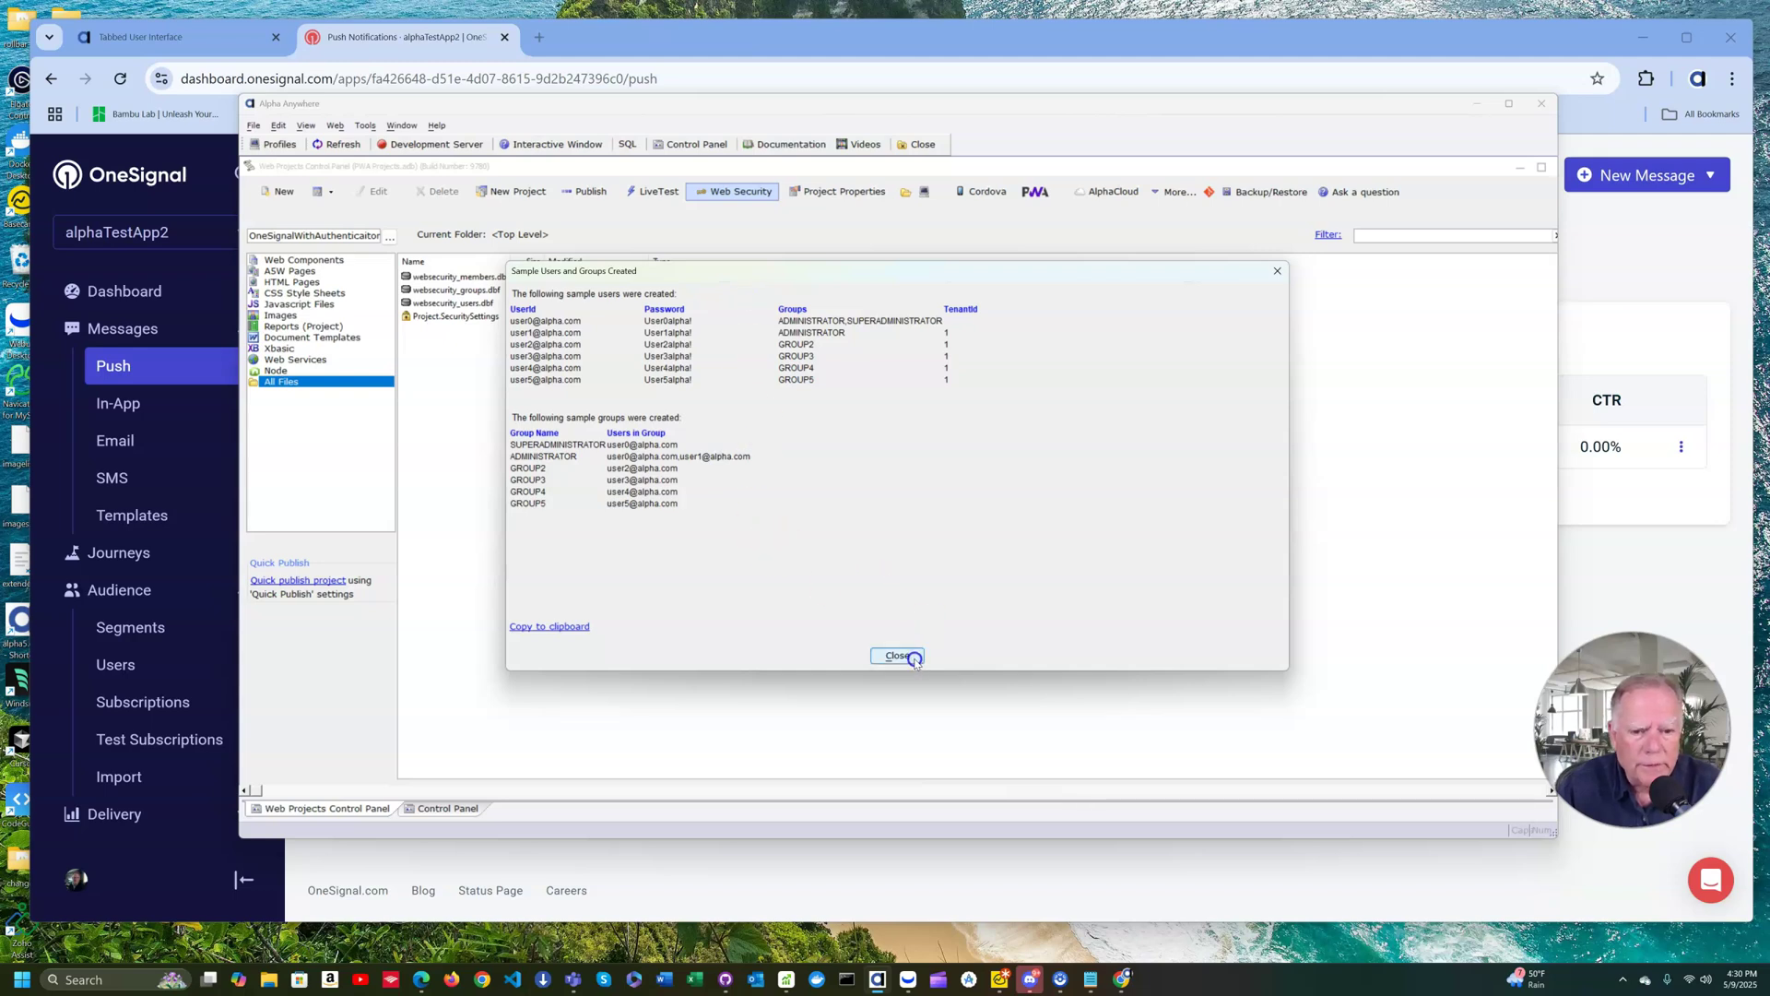
click(912, 657)
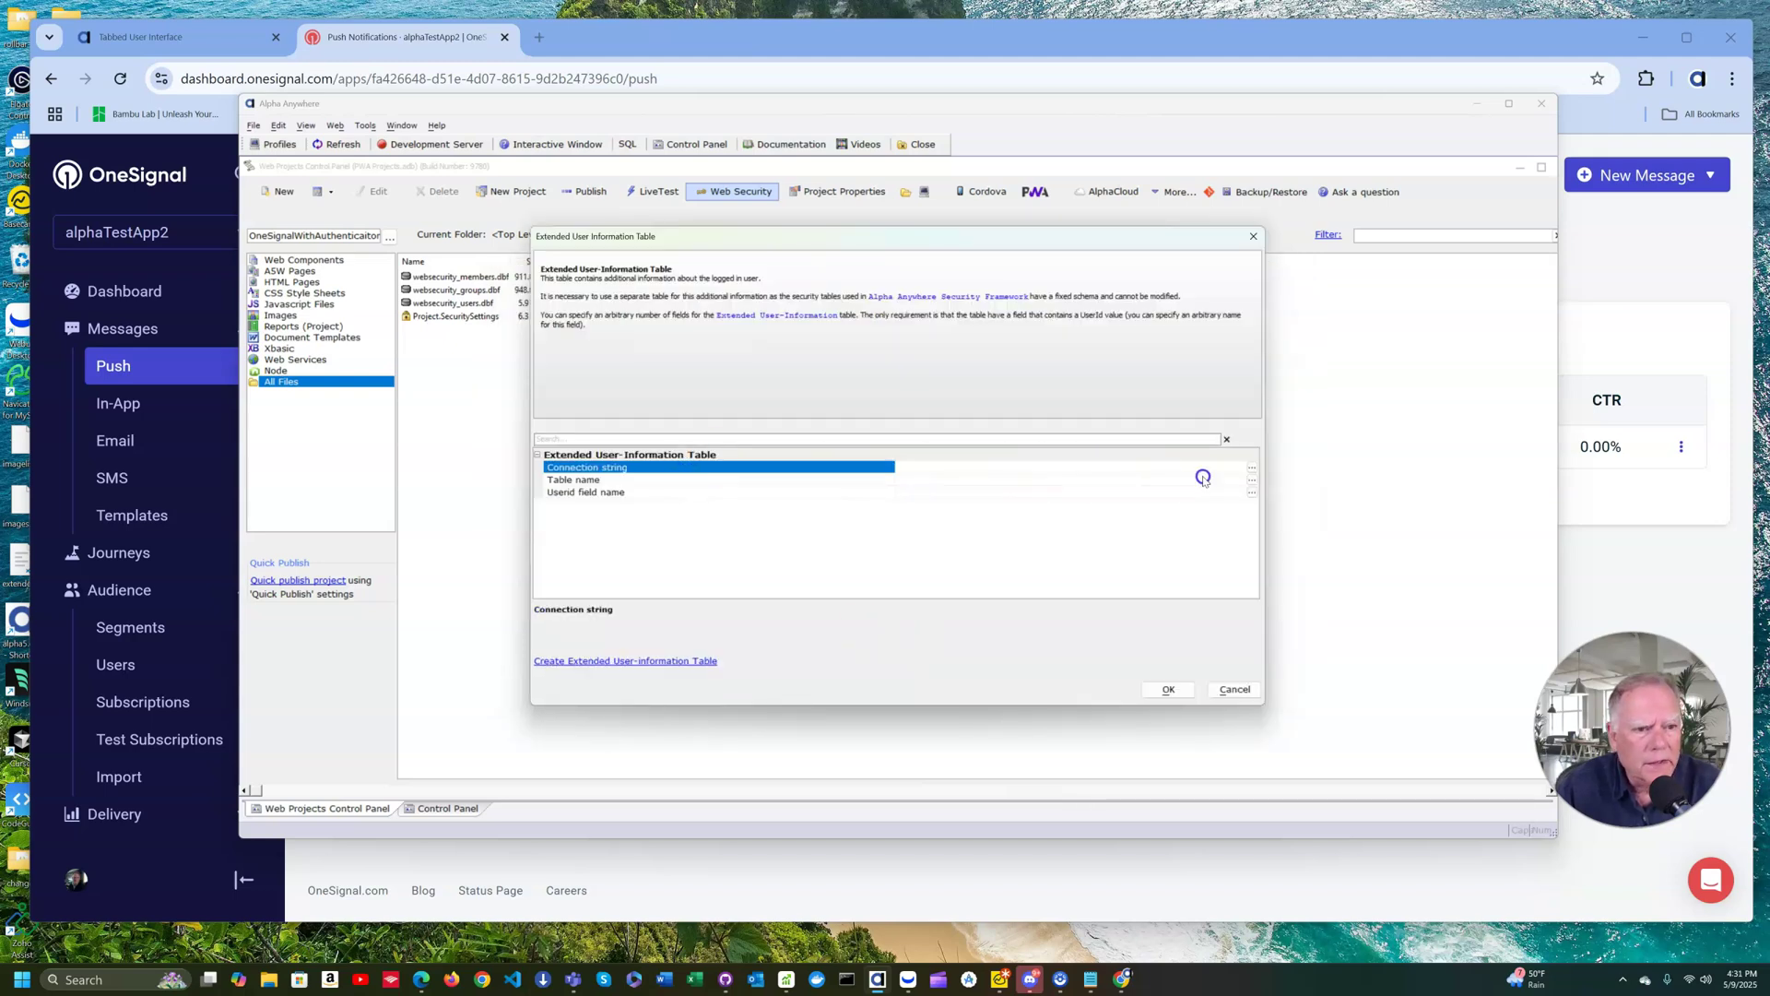
Step: Set the extended user-information table's connection string to PostgreSQL and its table name to AASystemTable_ExtendedUserInfo
click(1253, 468)
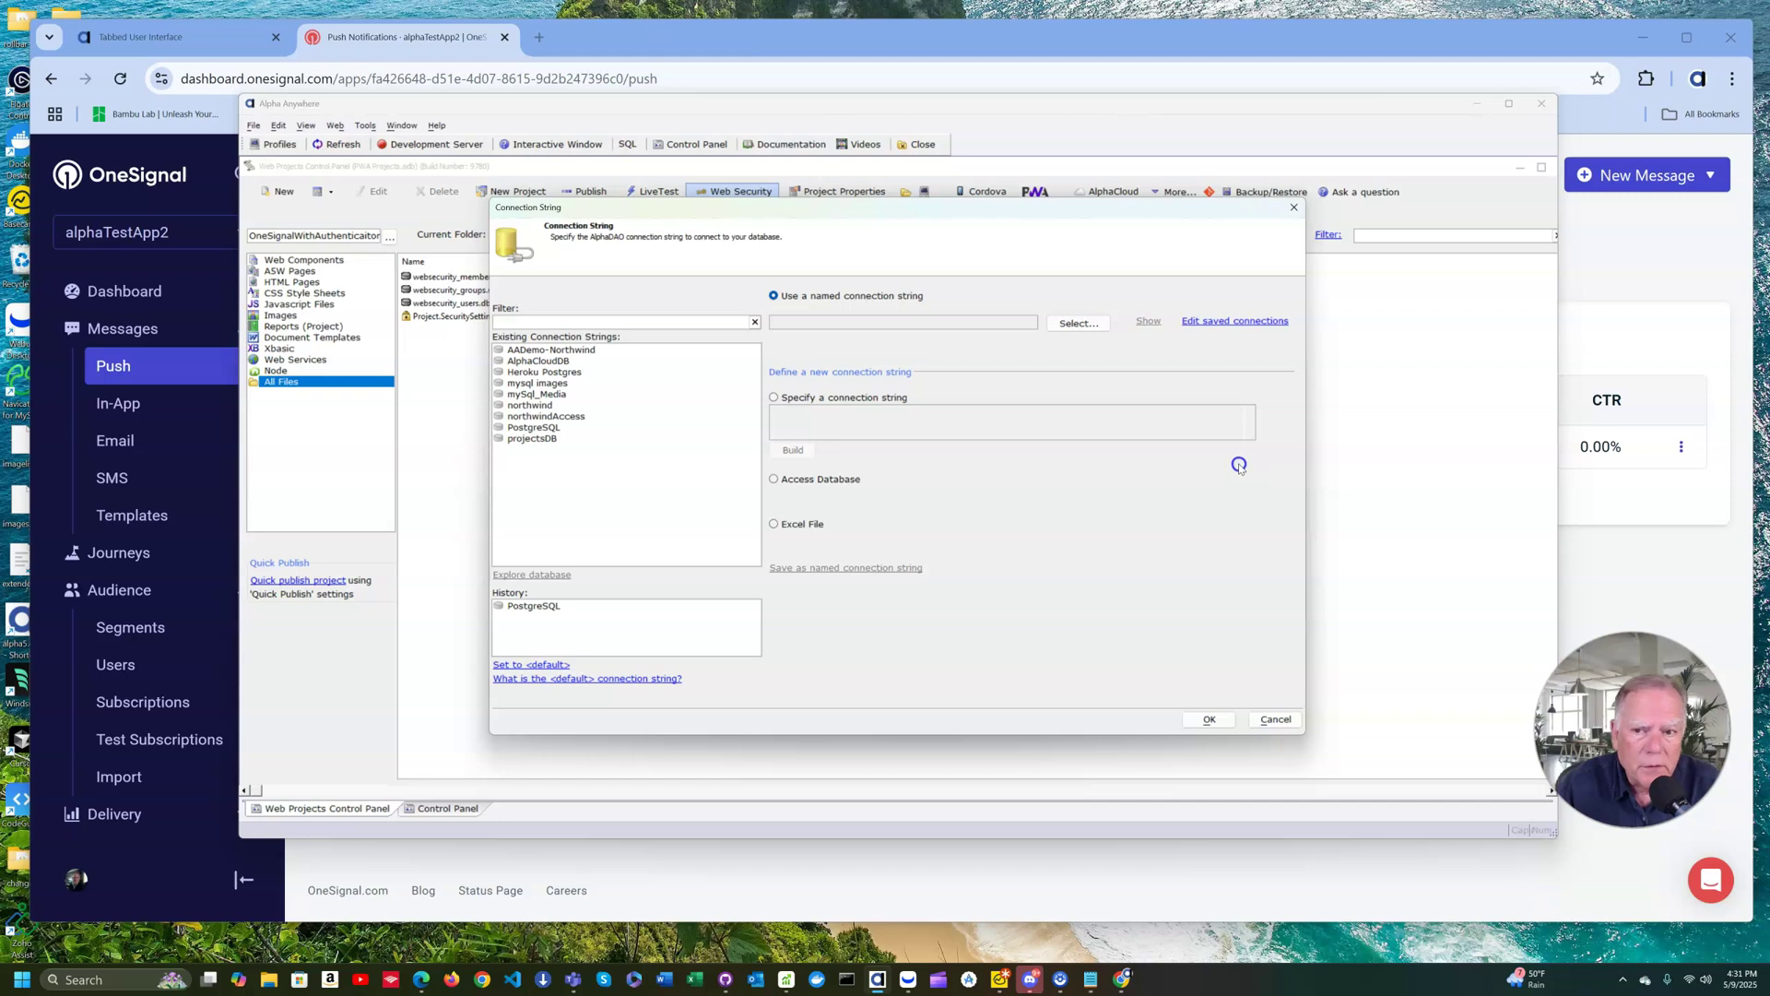
click(555, 429)
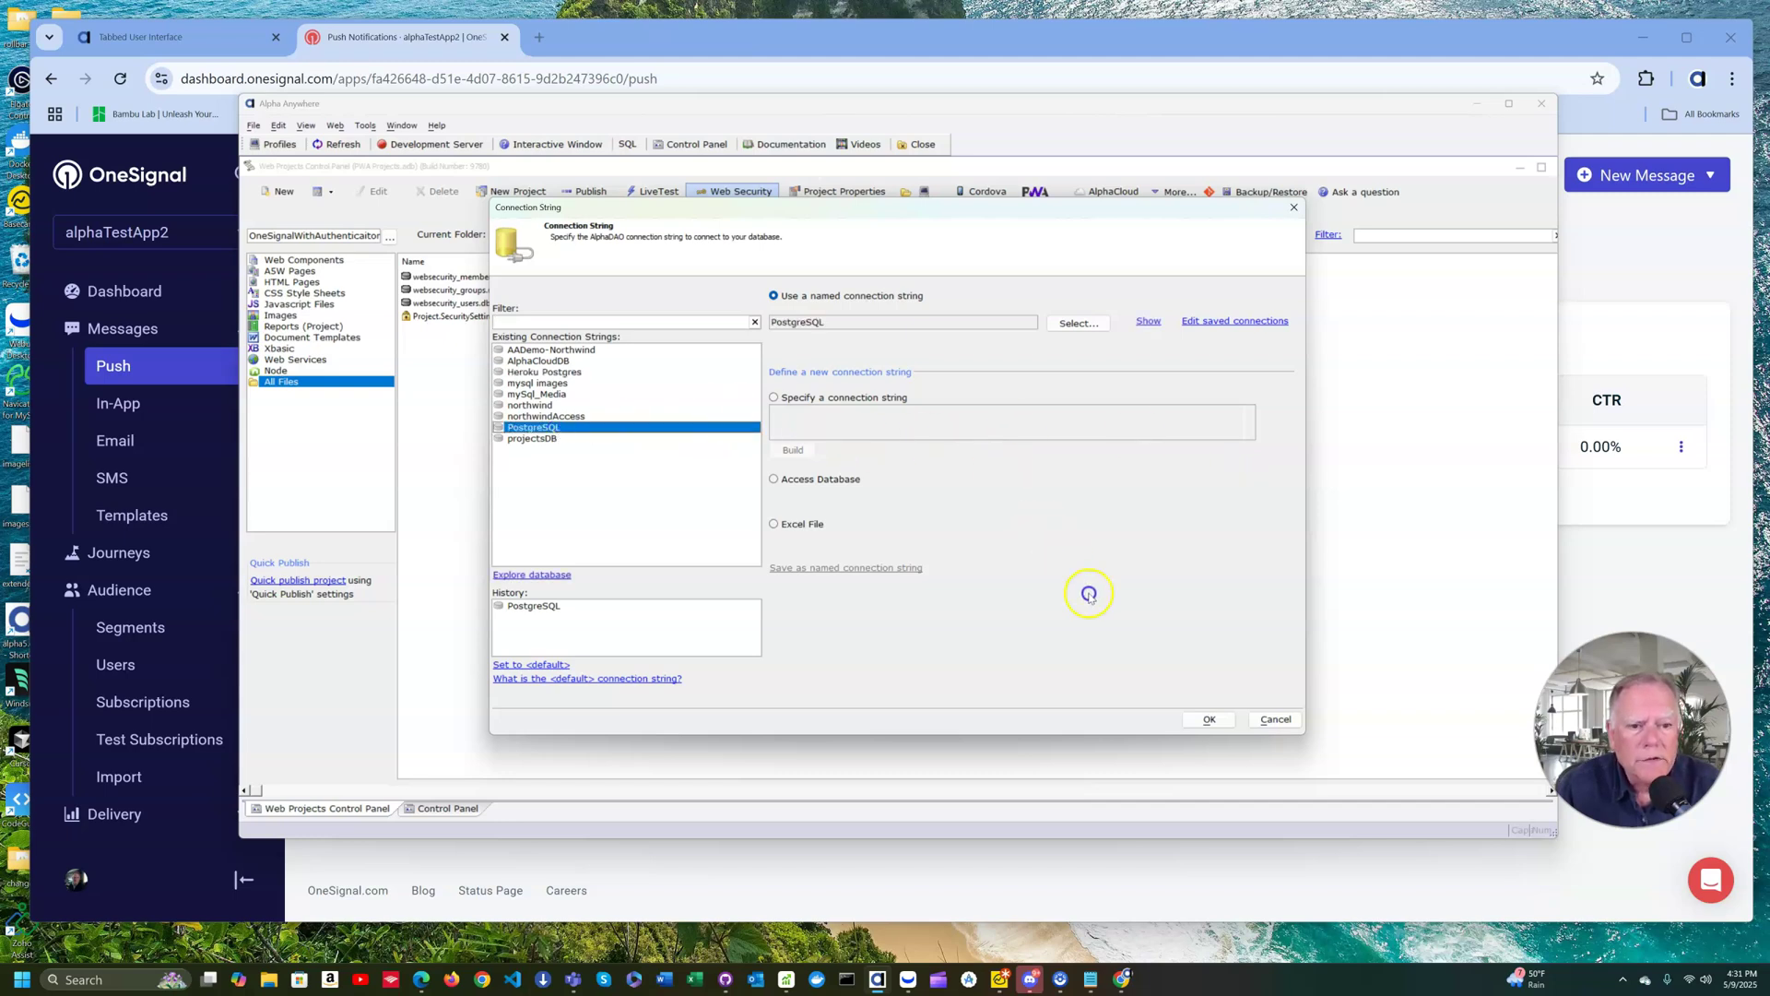
click(1199, 712)
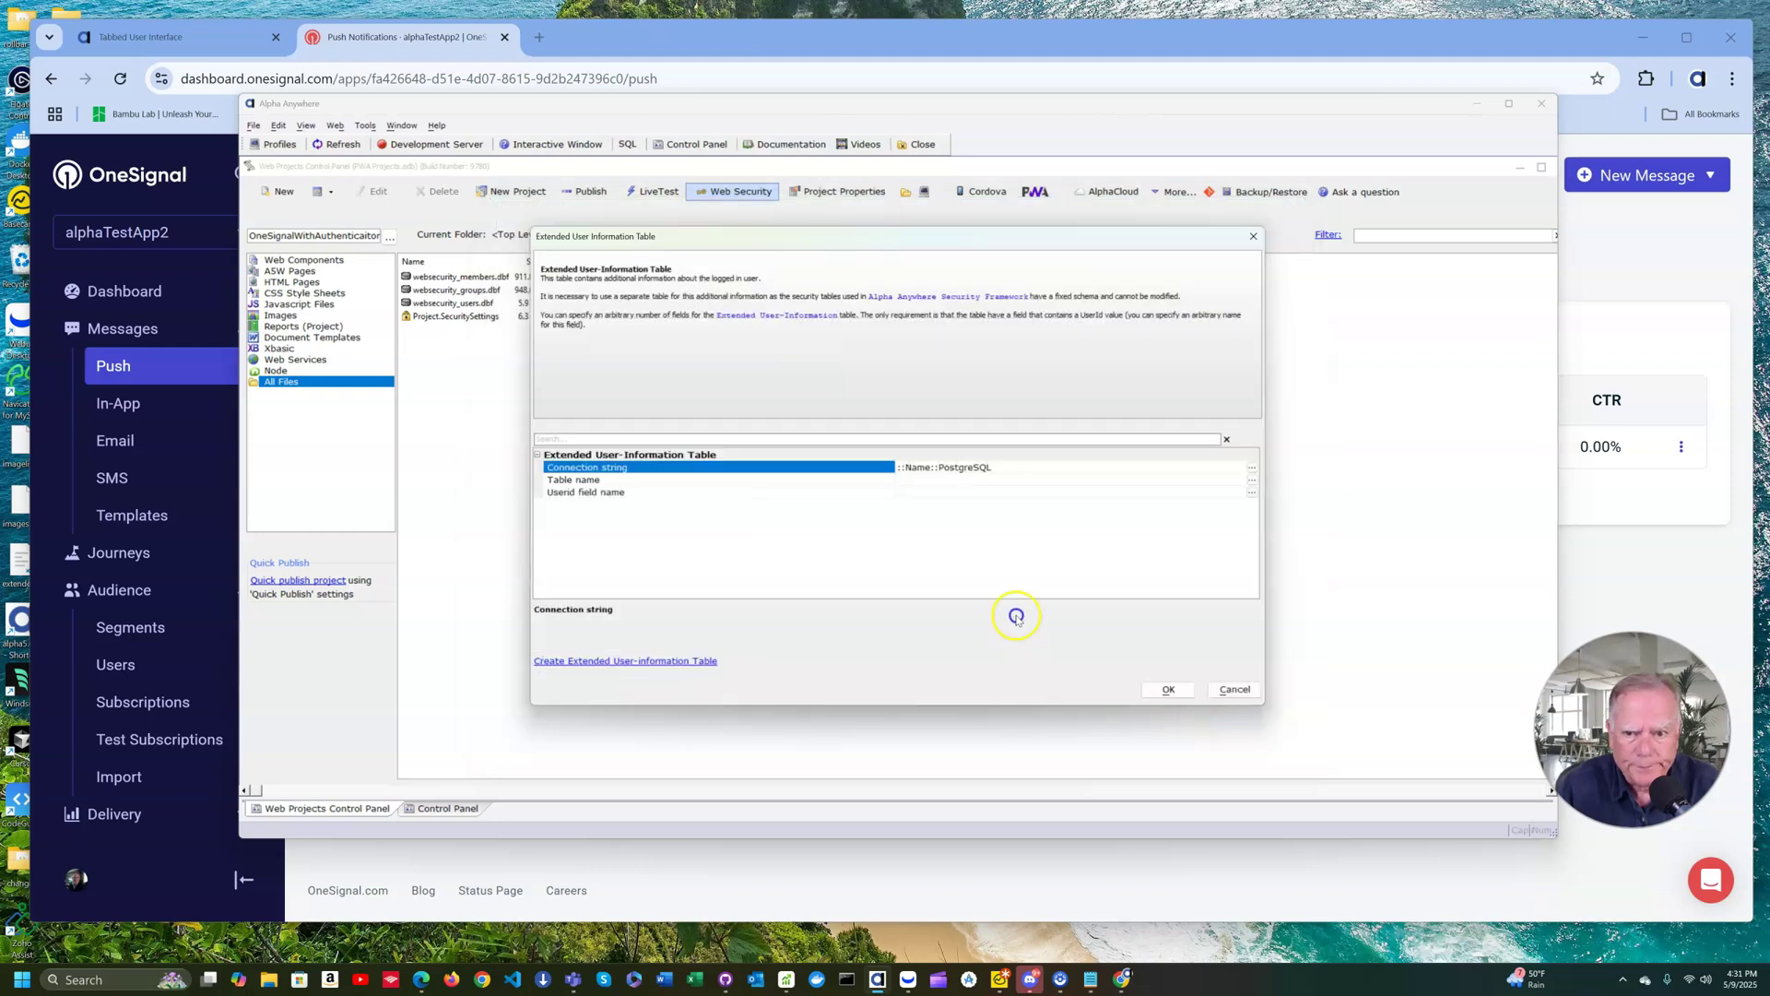
click(1251, 480)
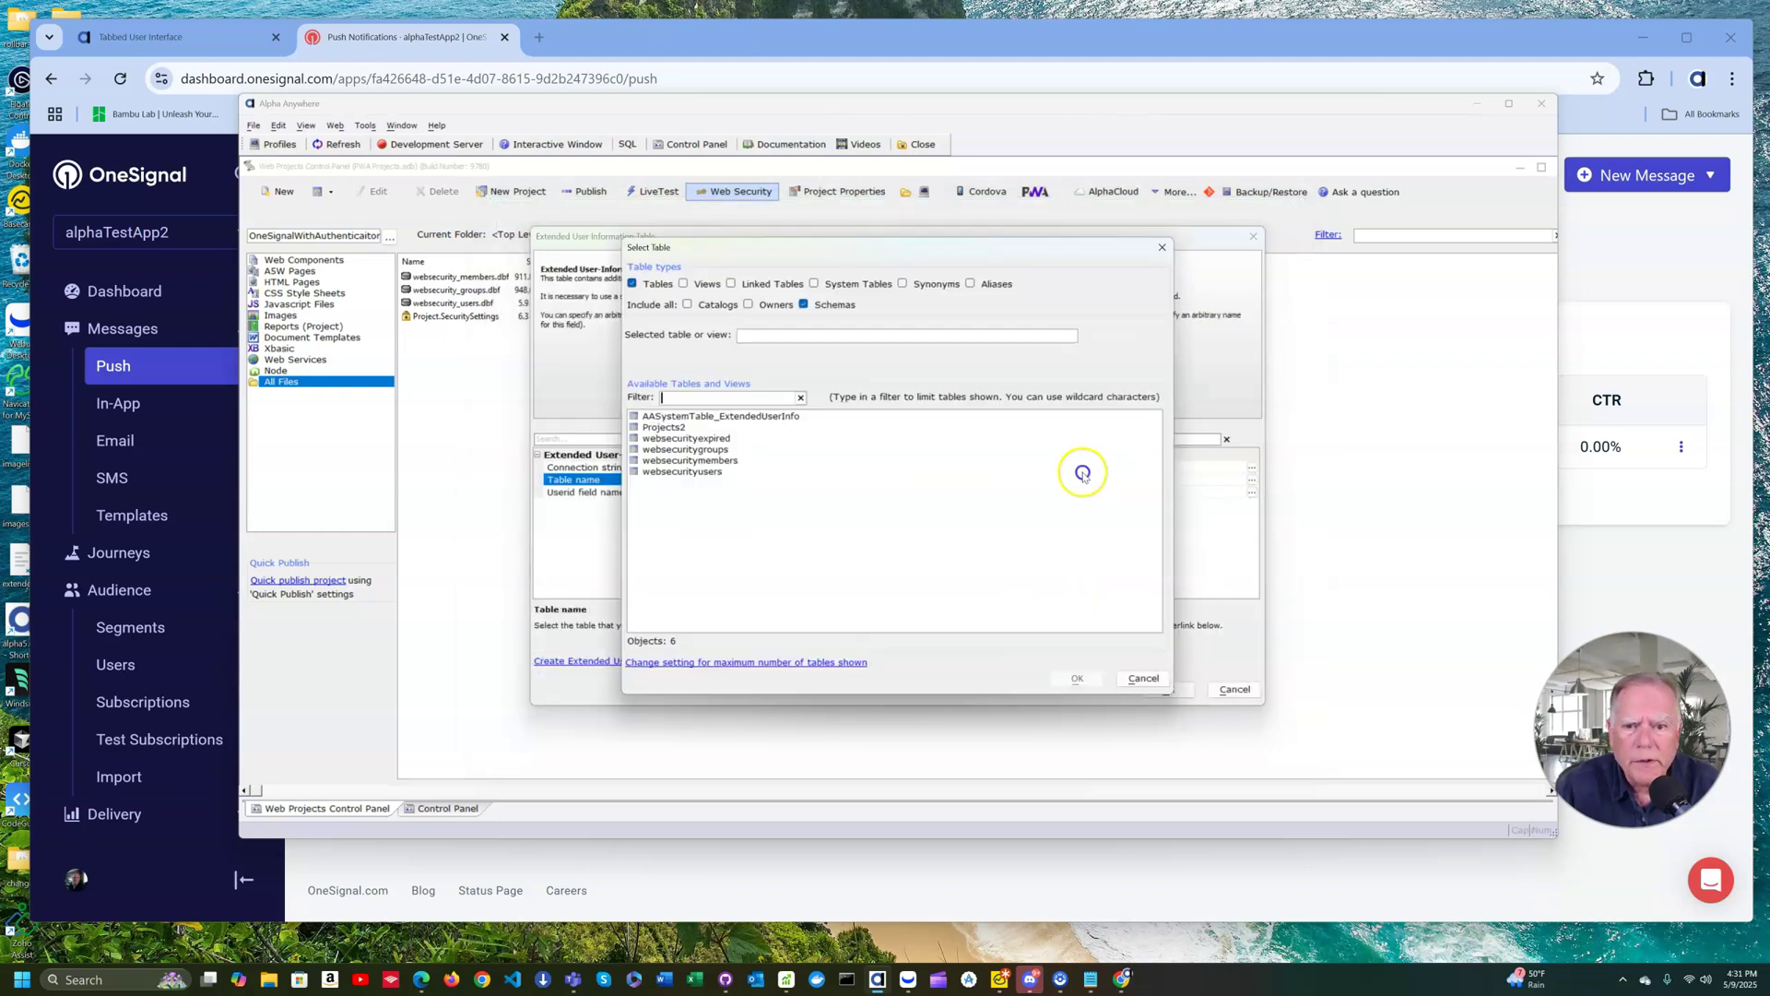
click(708, 417)
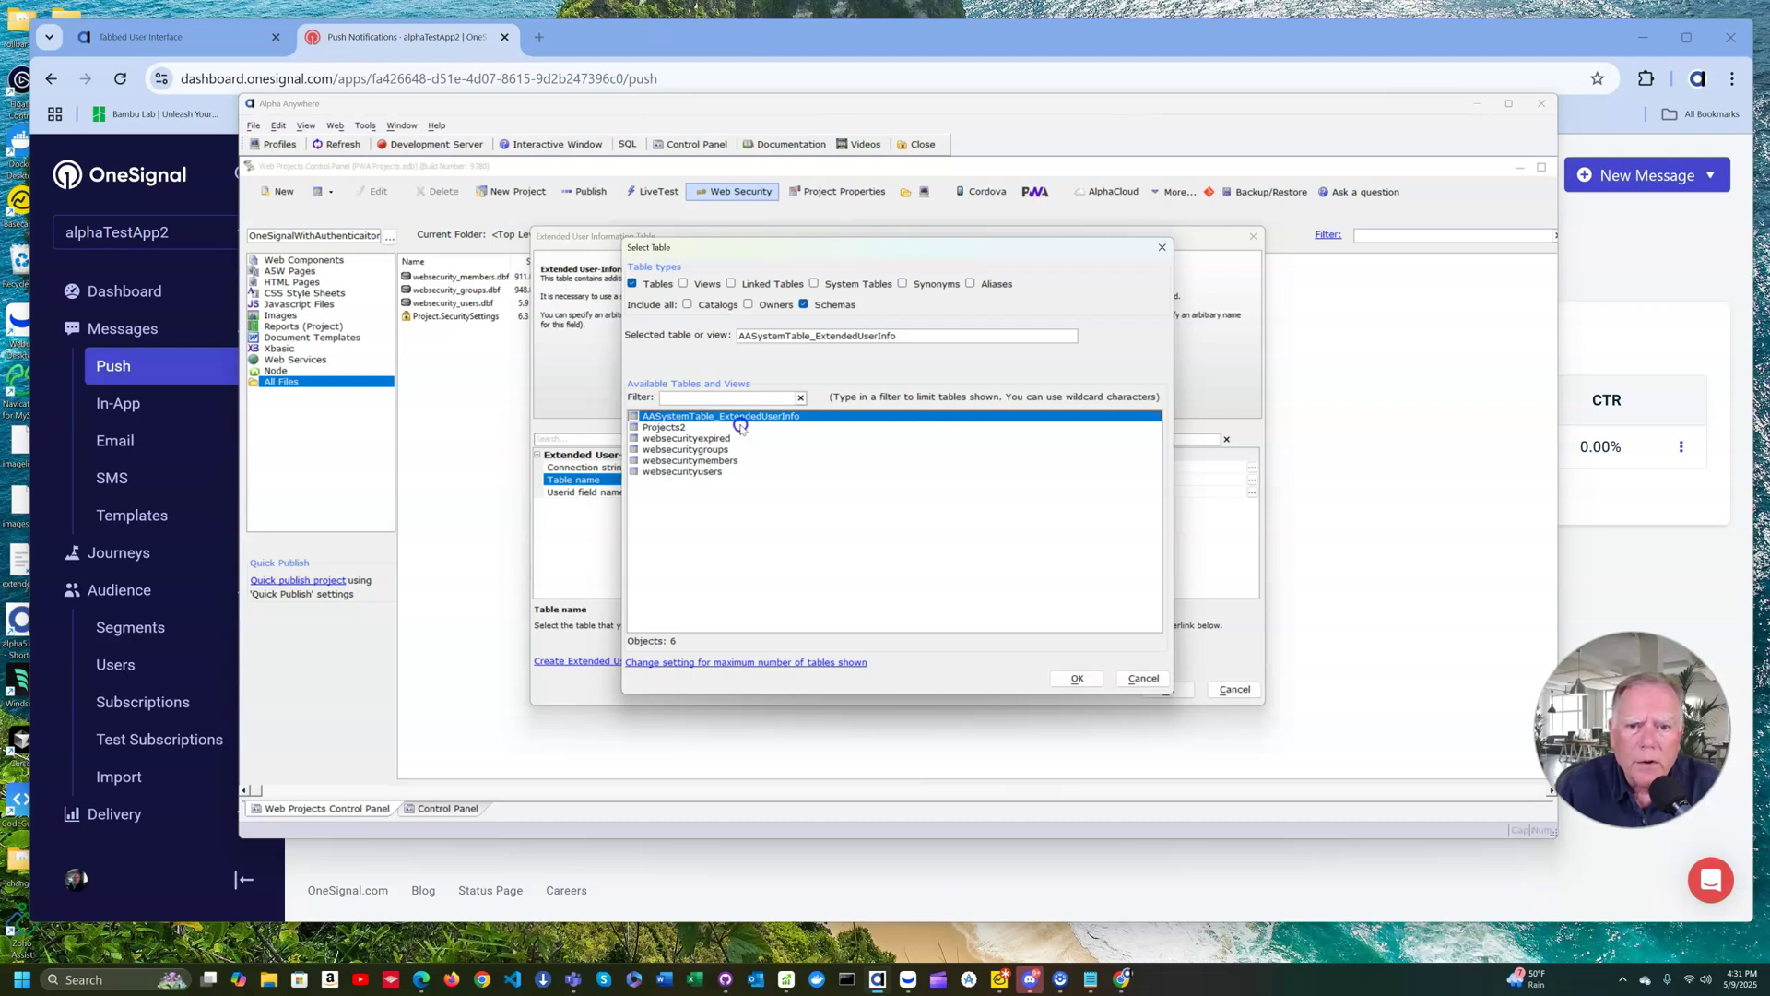
click(1077, 678)
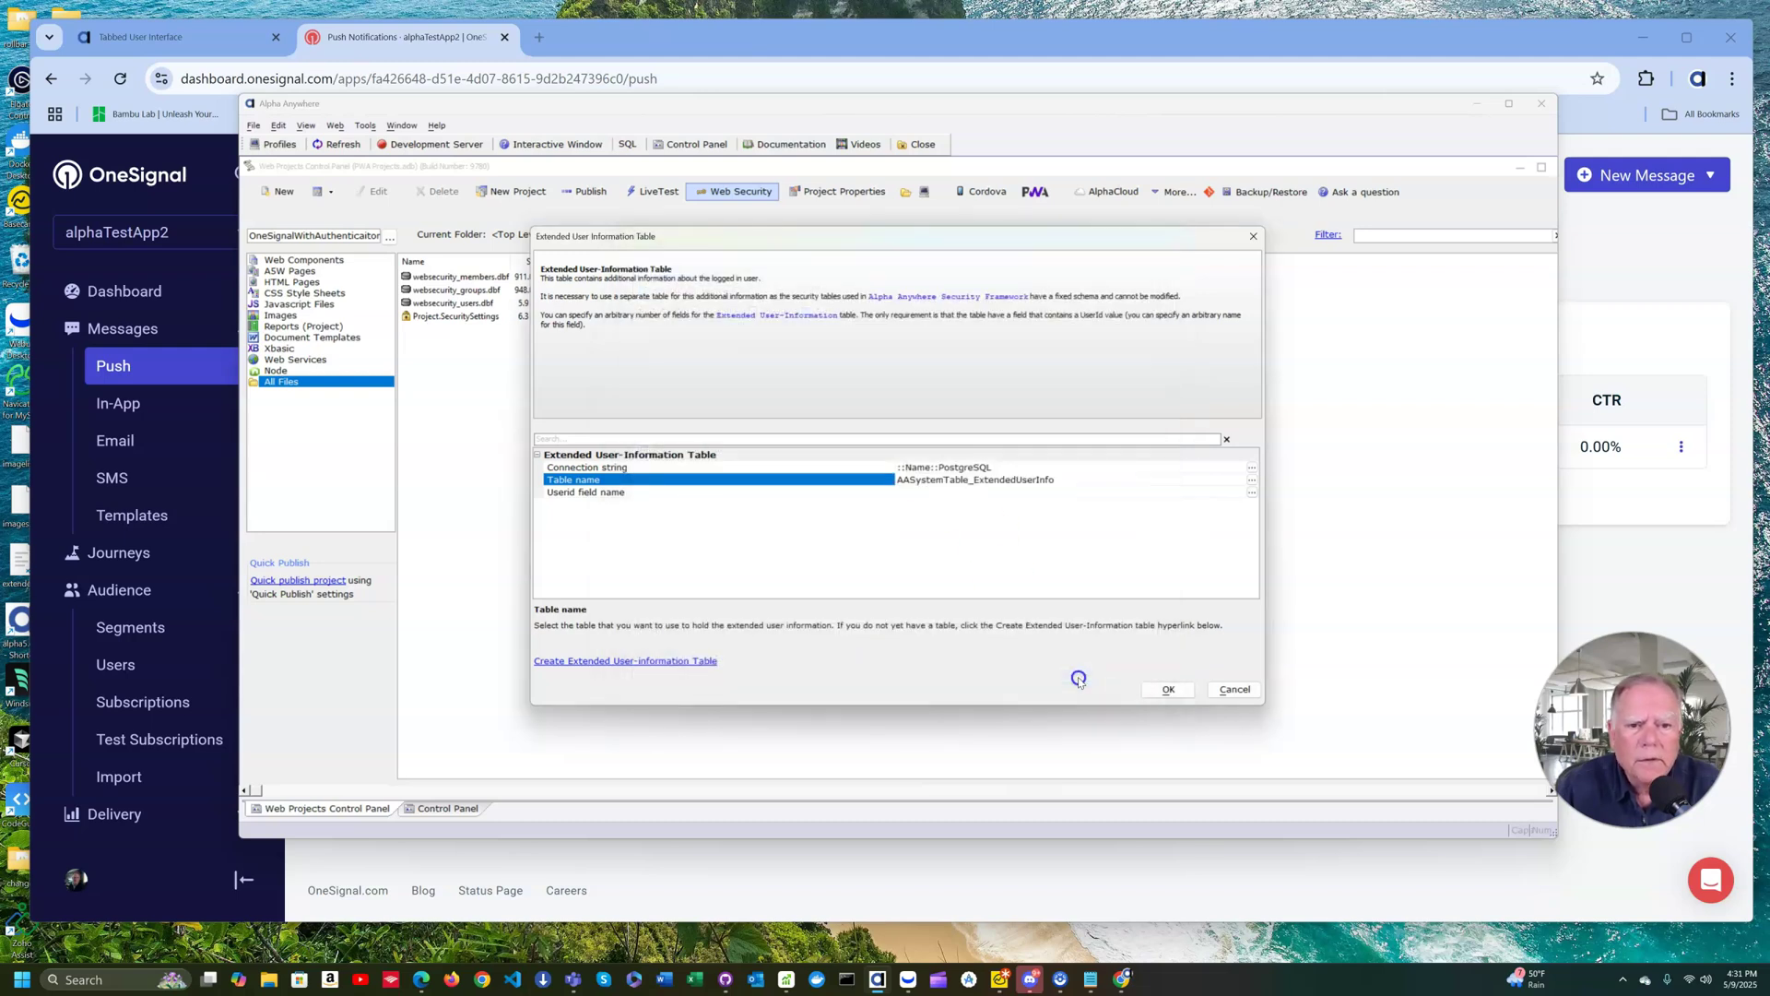
Step: Choose UserId as the userid field of the extended user-information table and accept the table settings
click(1251, 493)
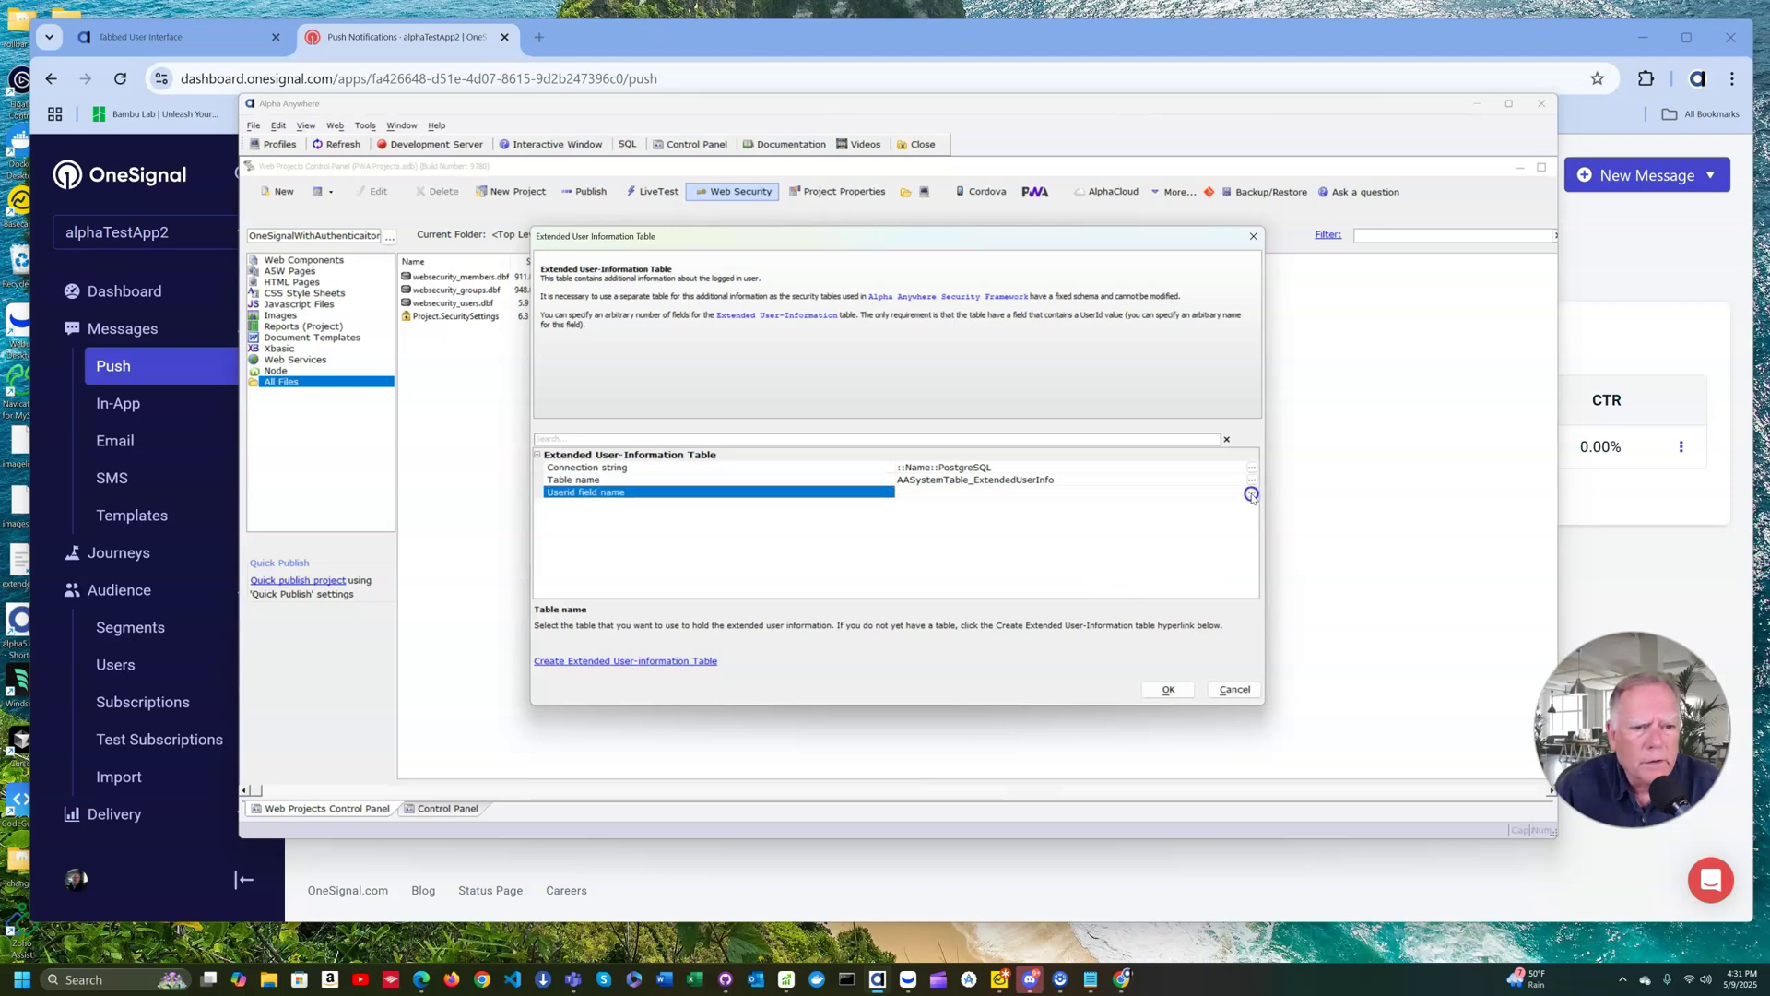
drag(1021, 452, 1019, 468)
click(810, 510)
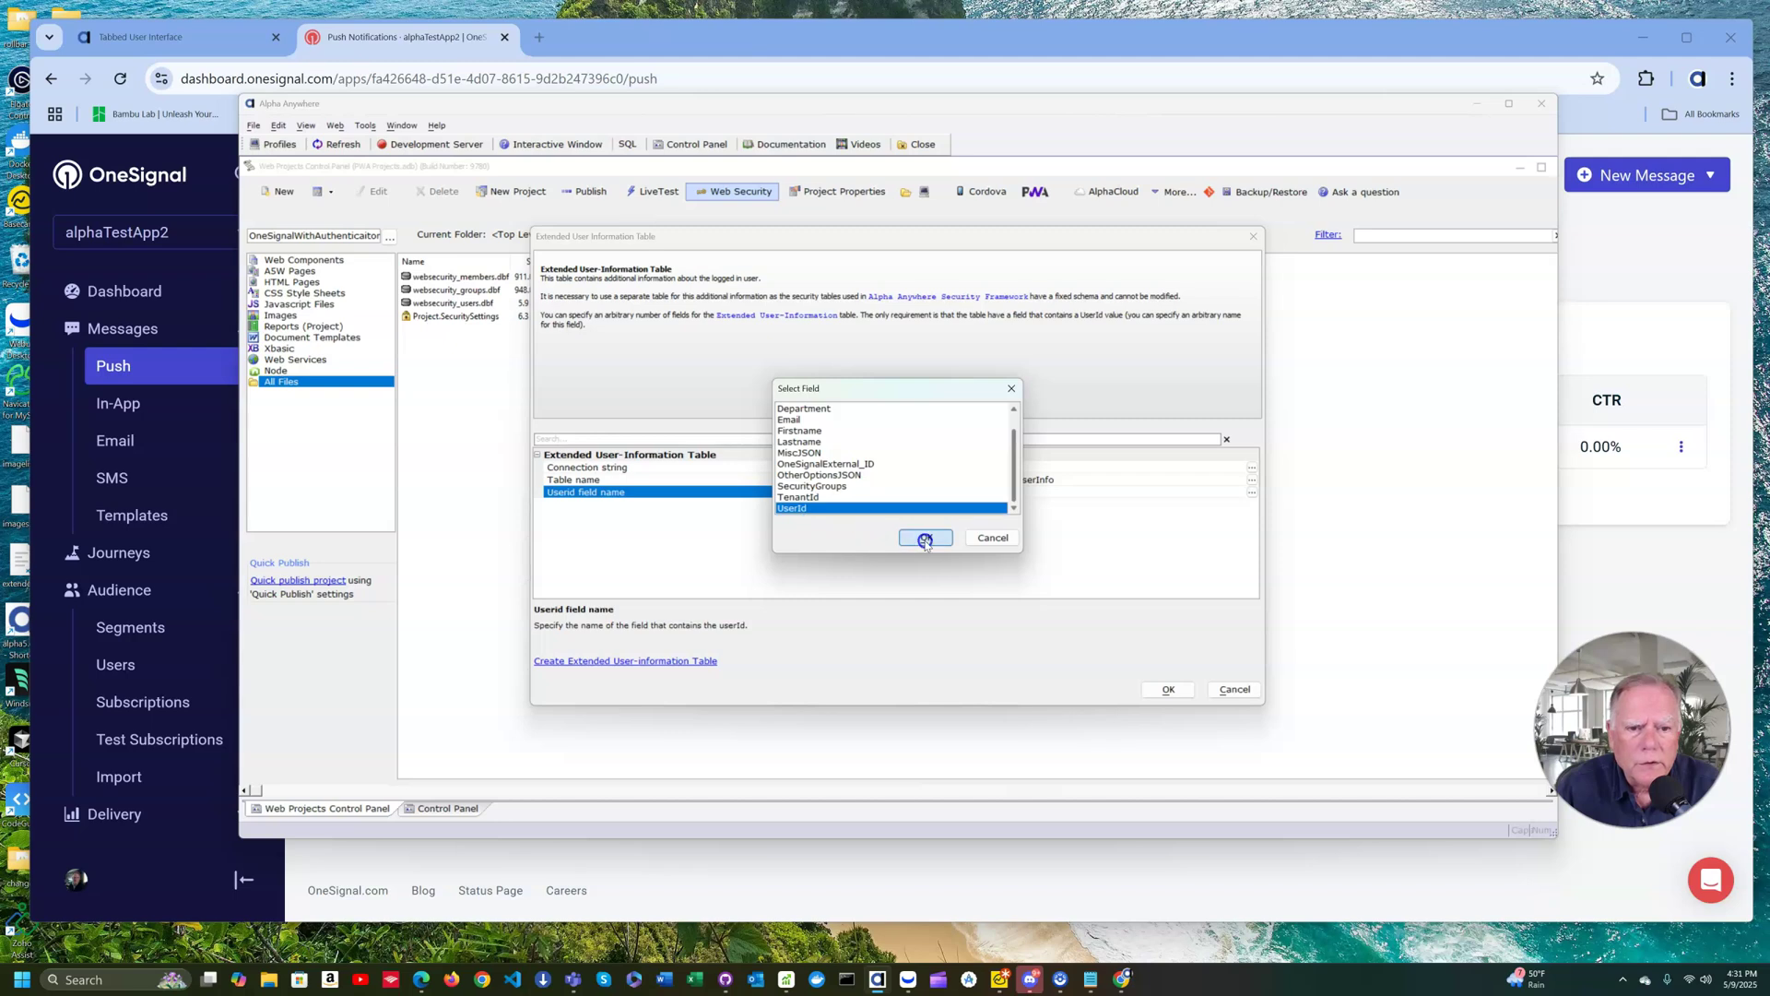
click(926, 538)
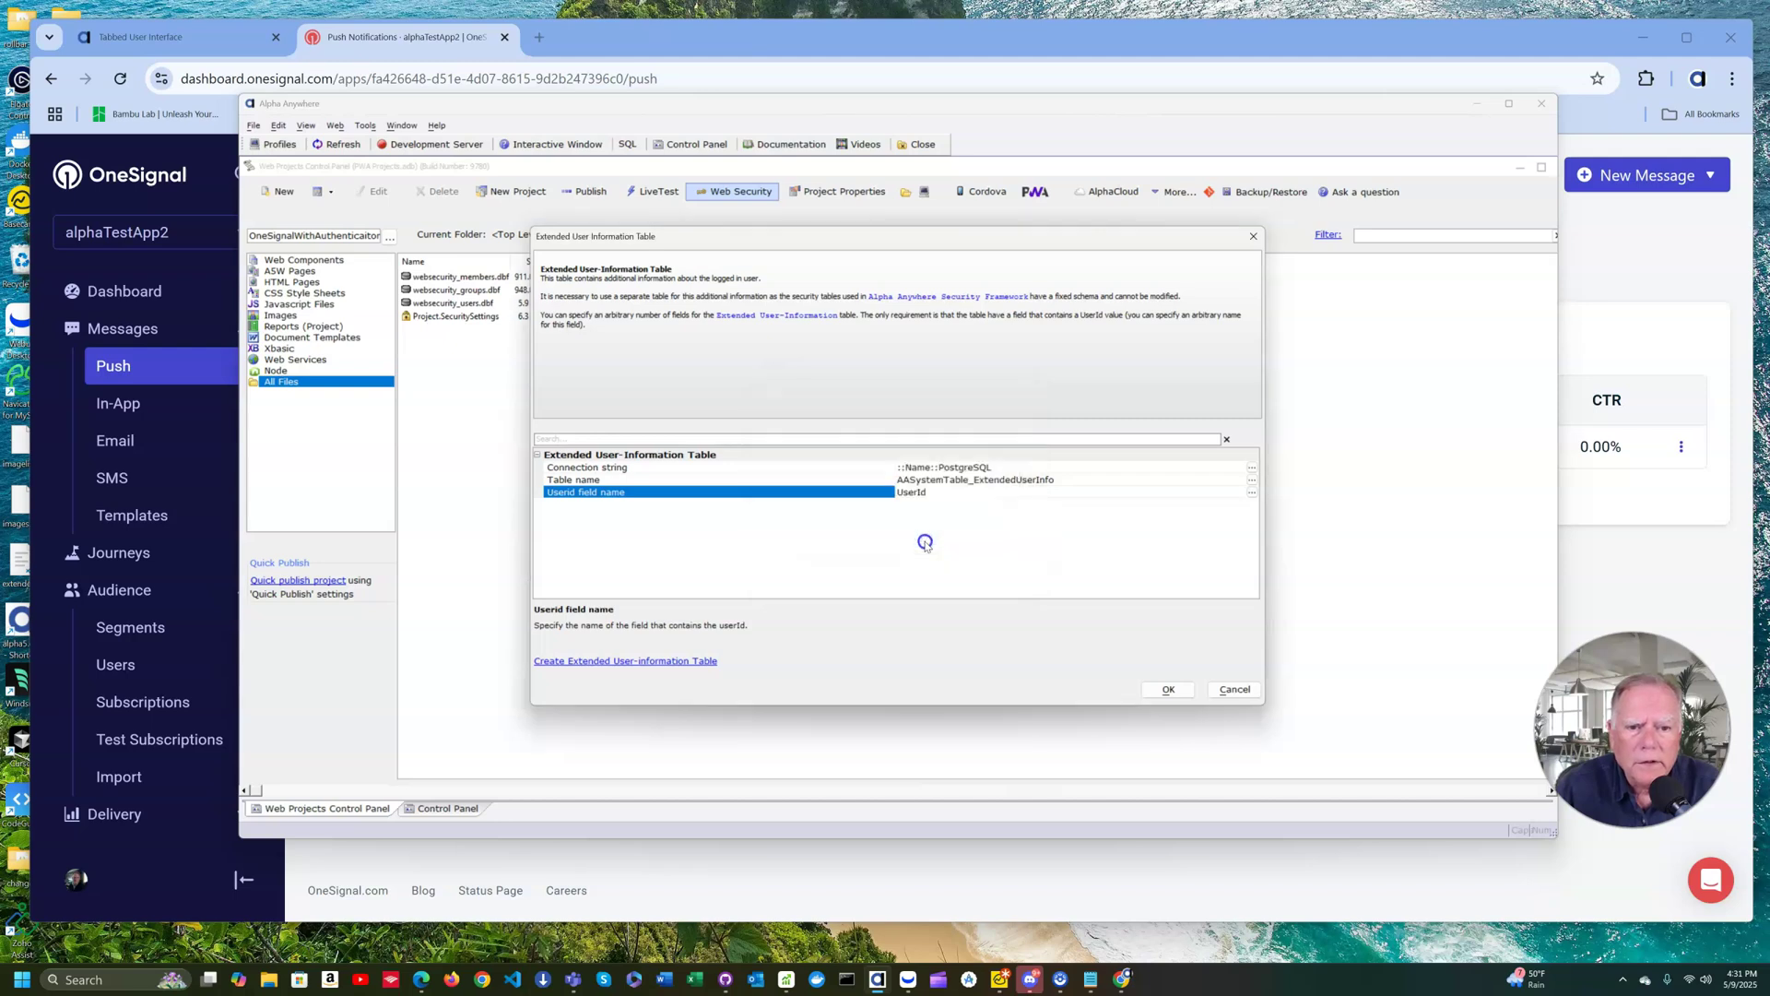
click(1166, 691)
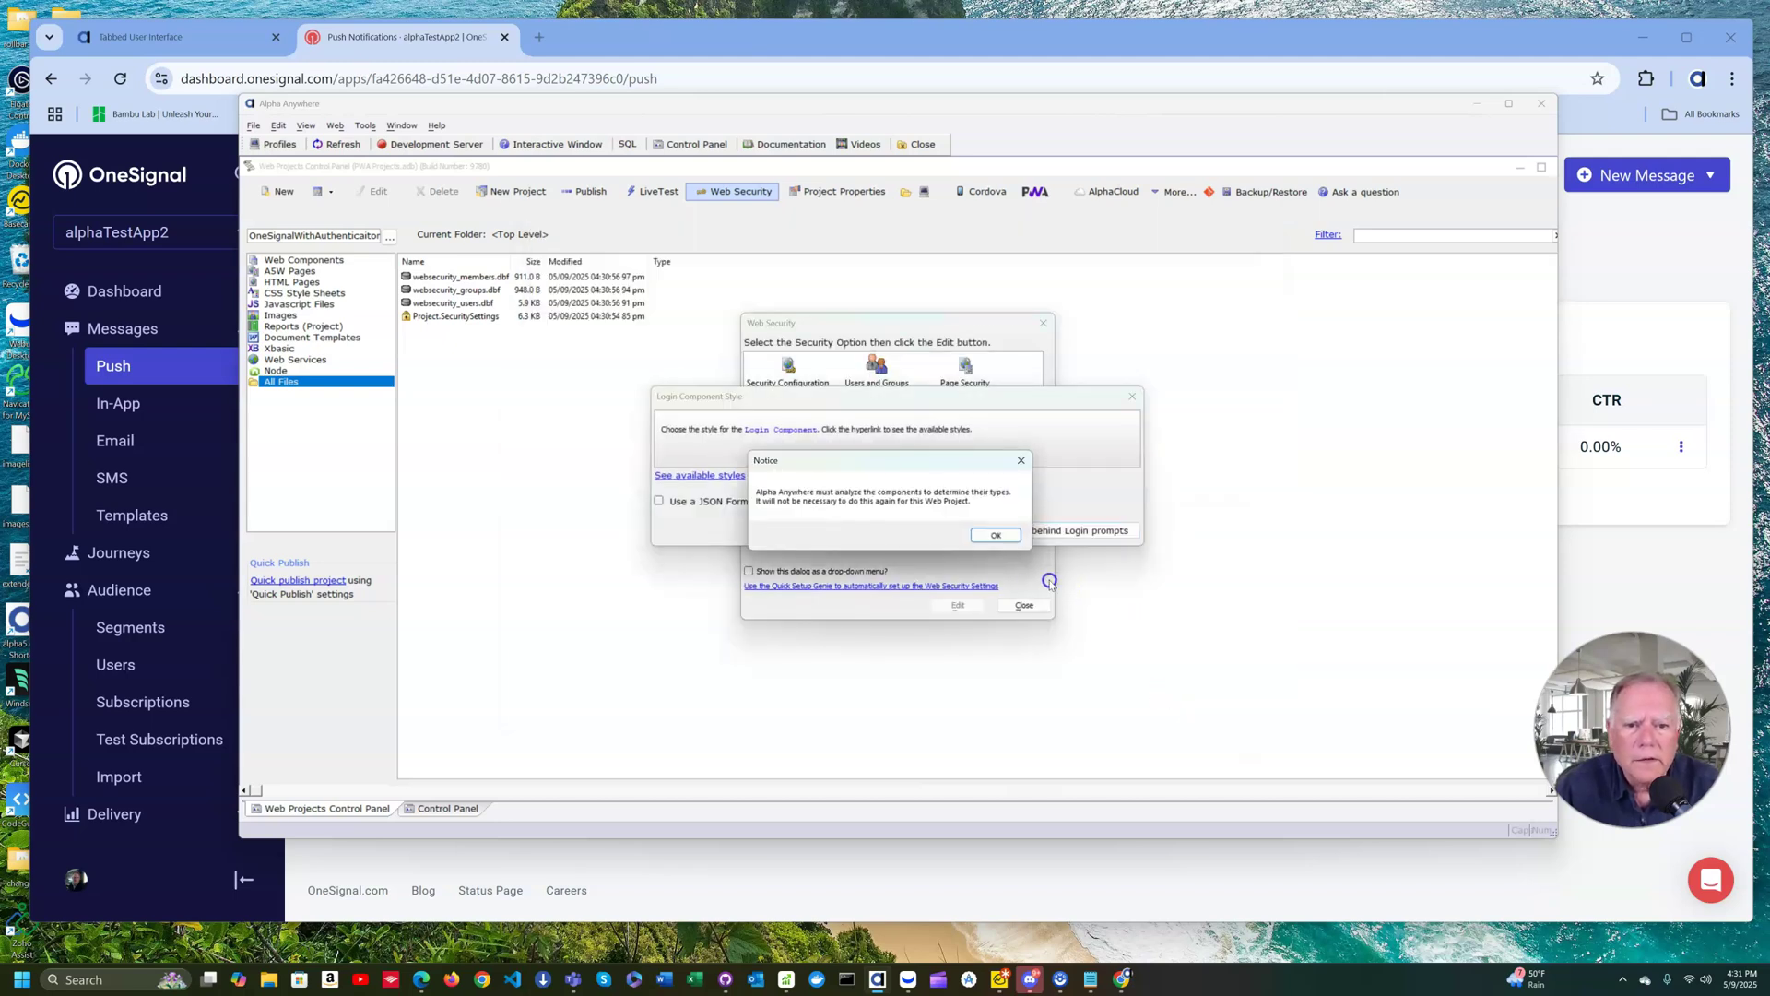
Step: Allow the component analysis and choose the "Image behind Login prompts" style for the login component
click(975, 537)
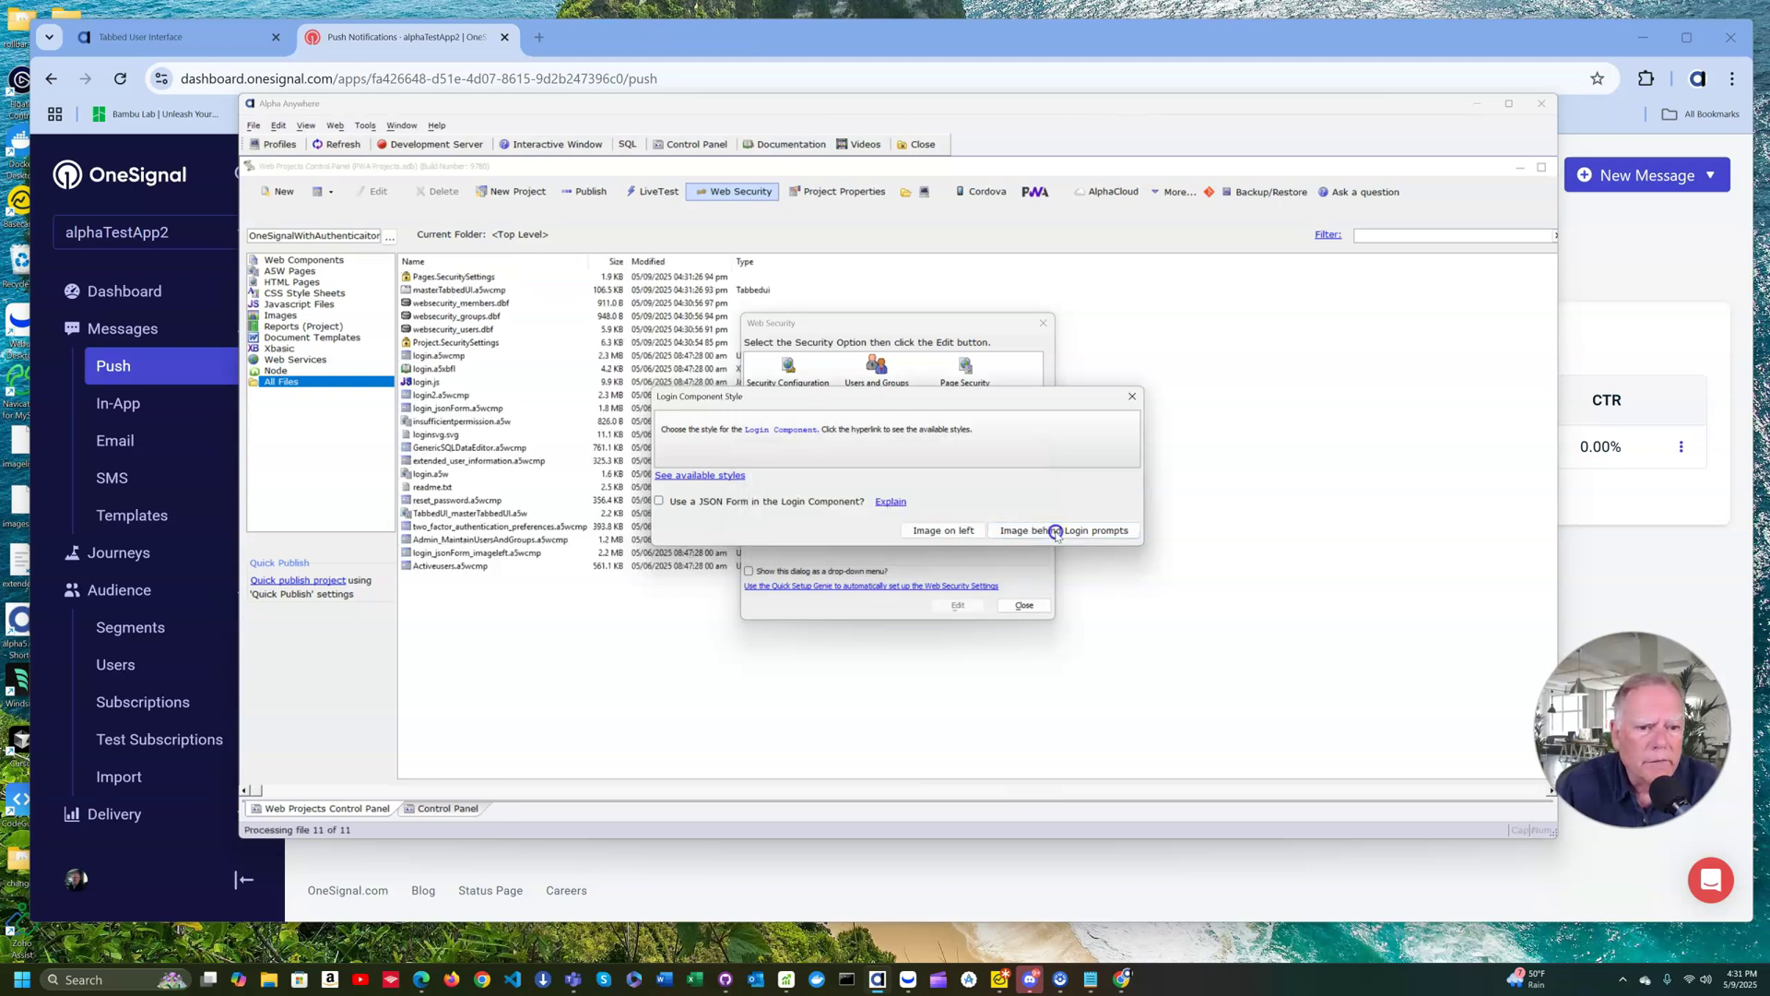
click(1107, 530)
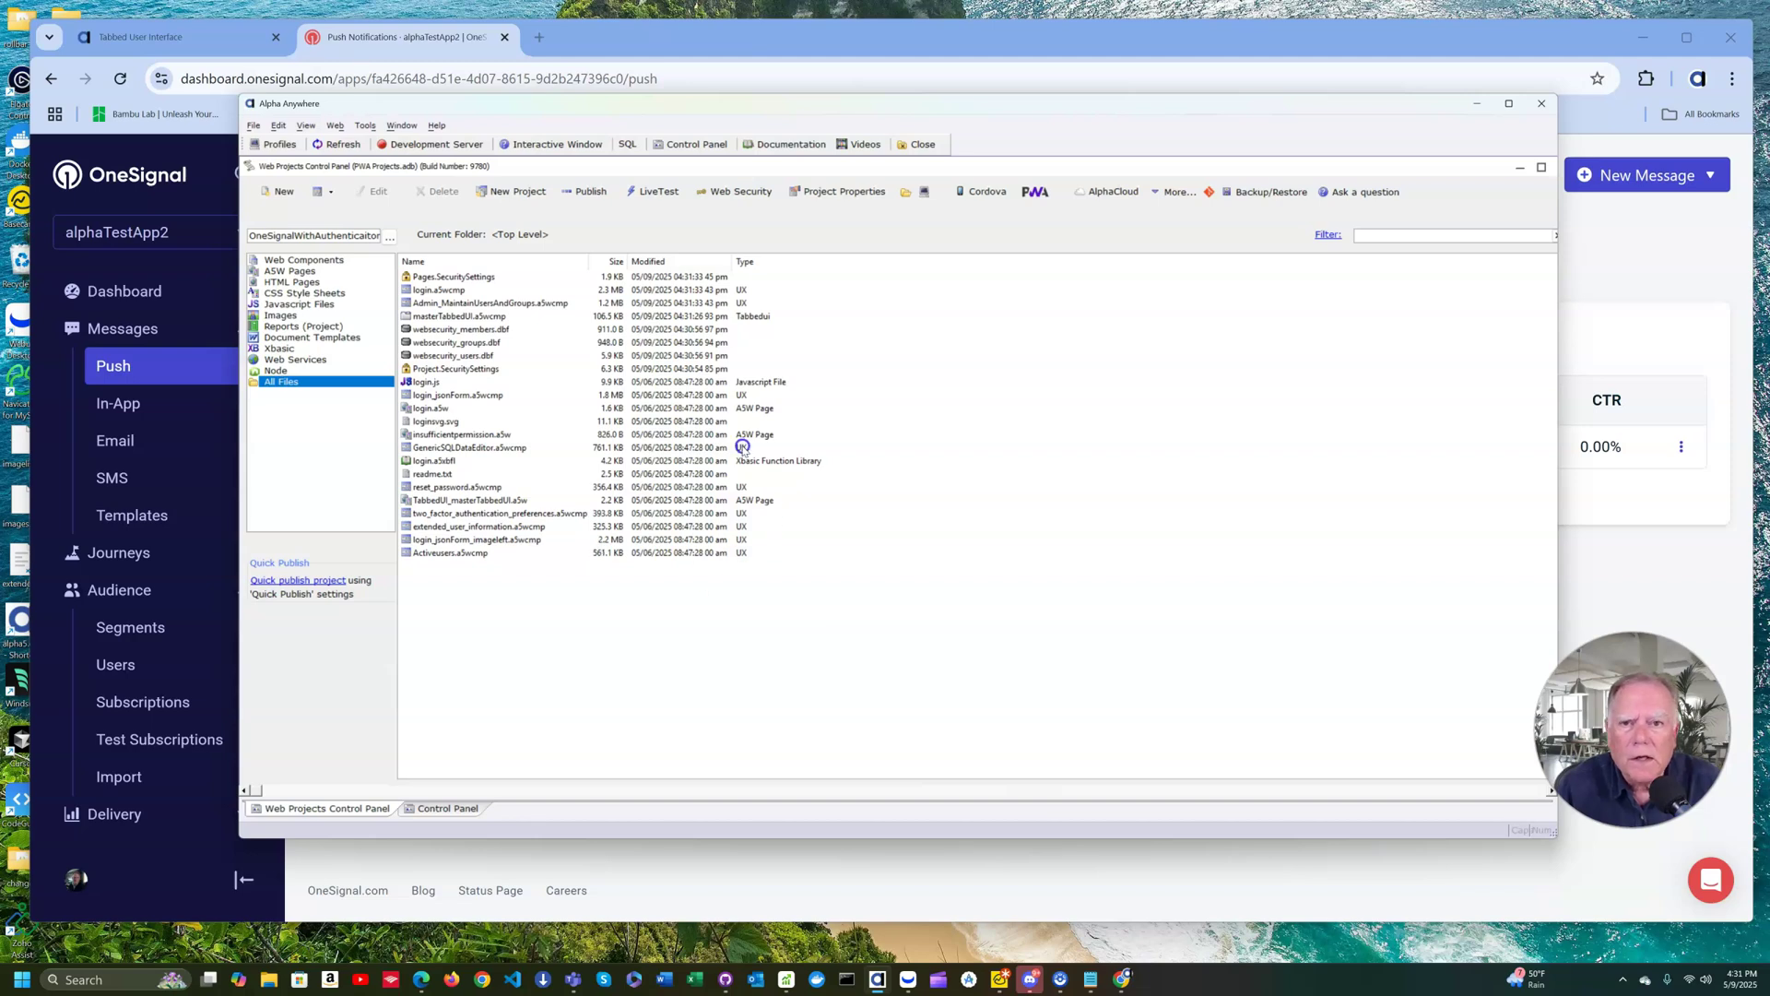
Step: Change the Security Table Type to SQL Database in the project's security configuration and save the settings
click(742, 192)
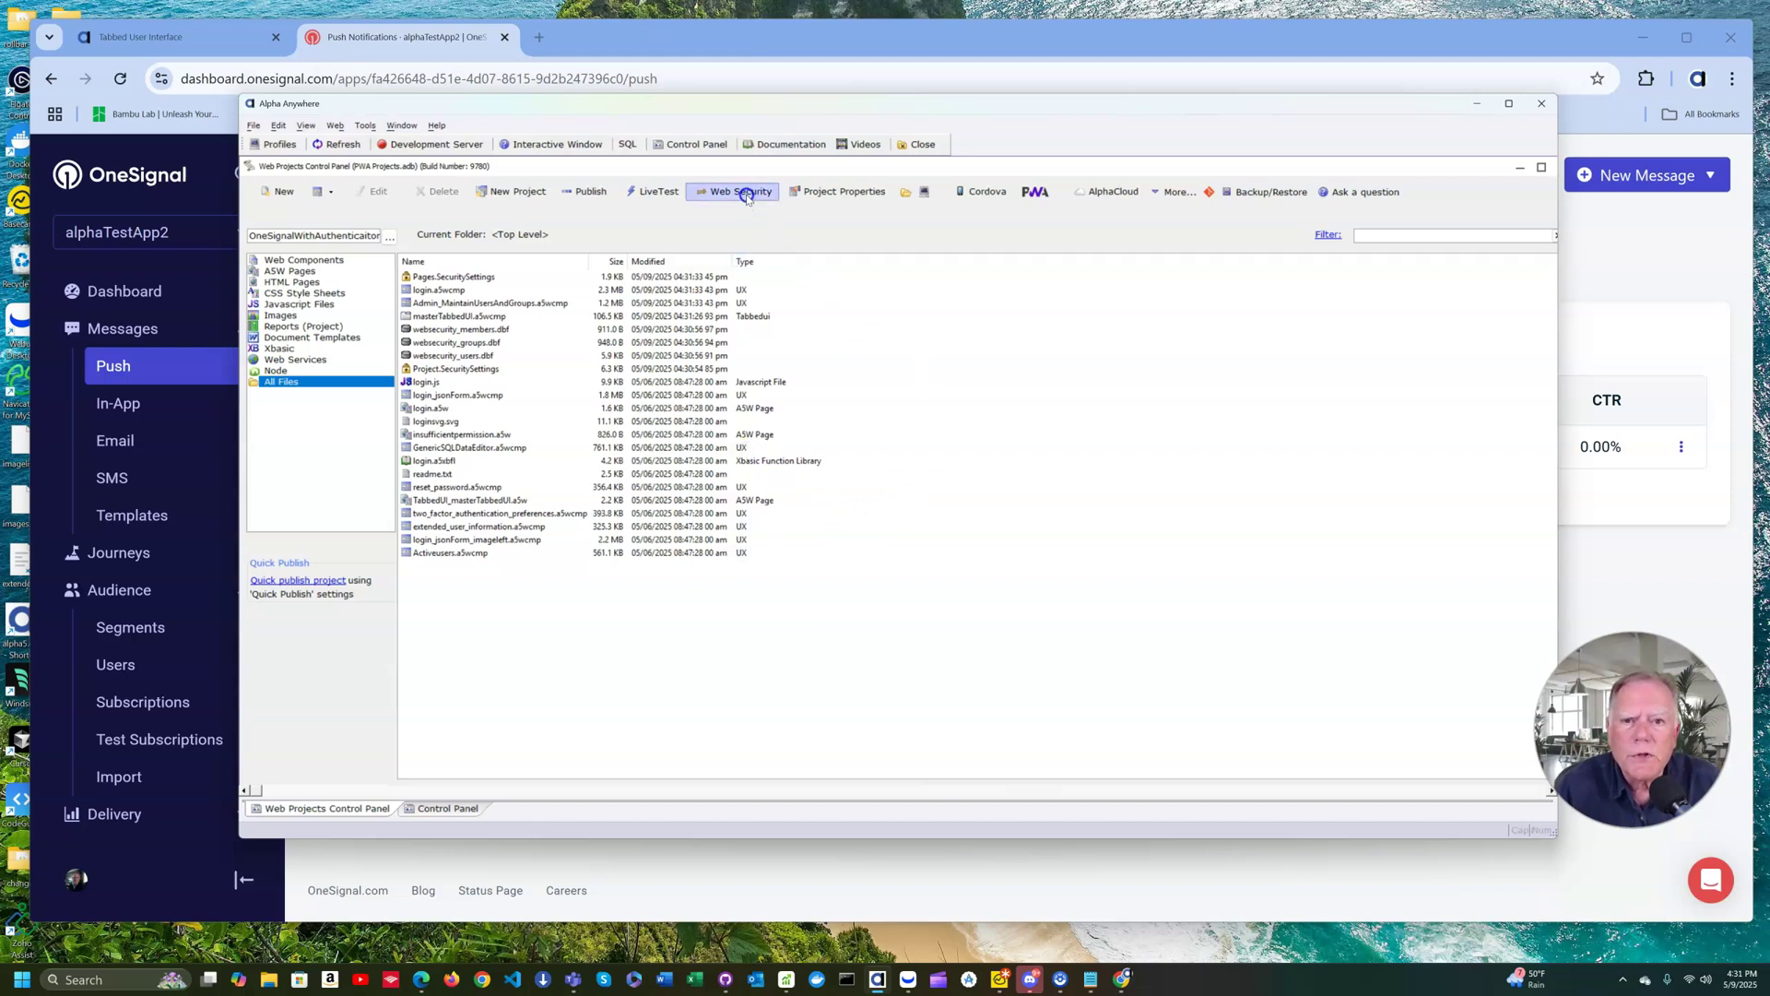
click(795, 371)
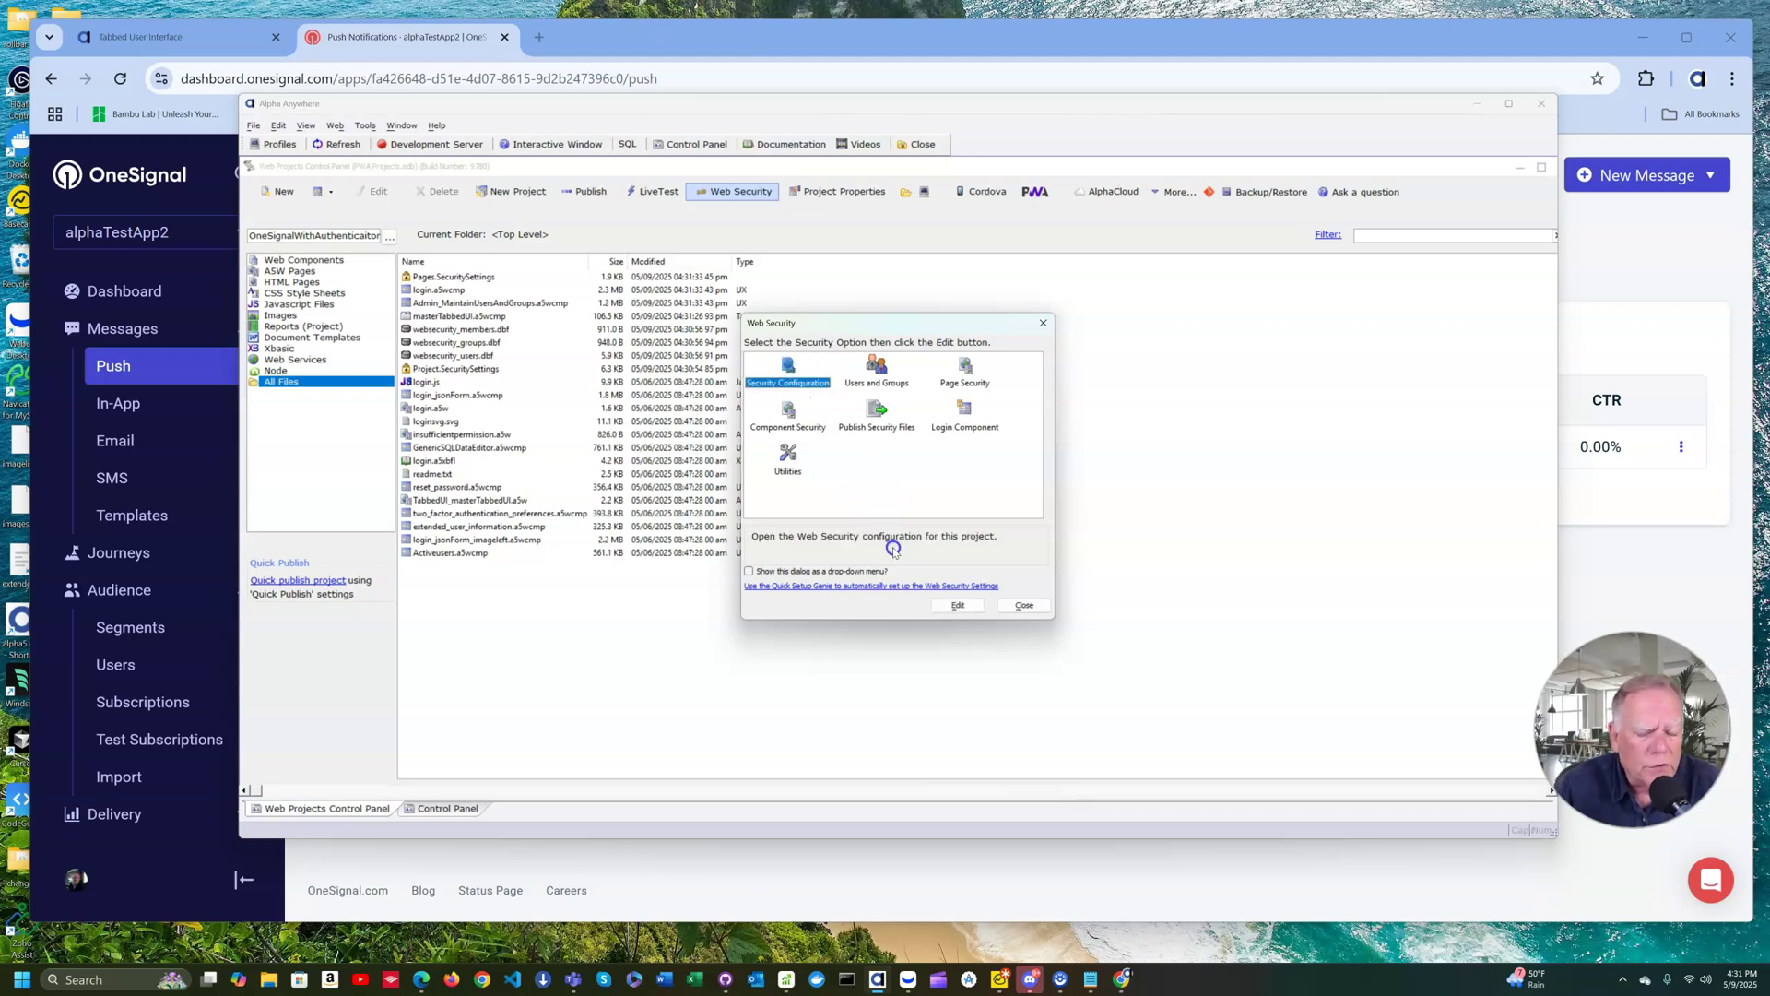
click(958, 605)
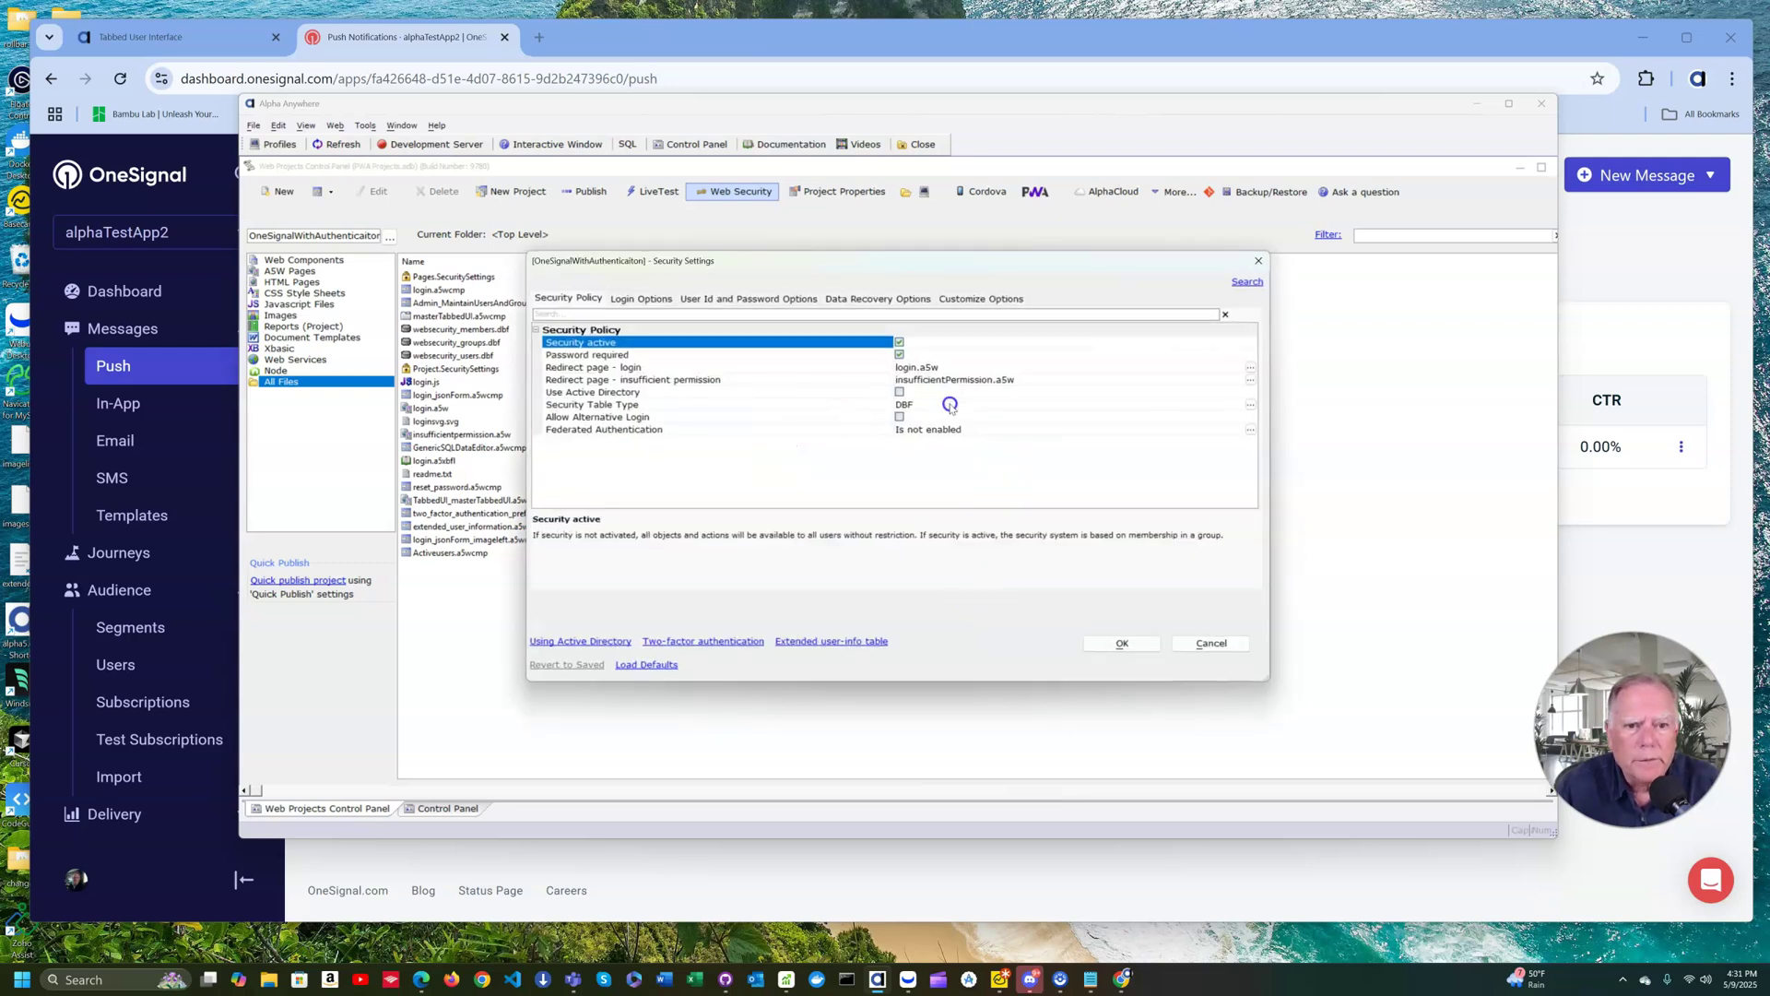
click(935, 406)
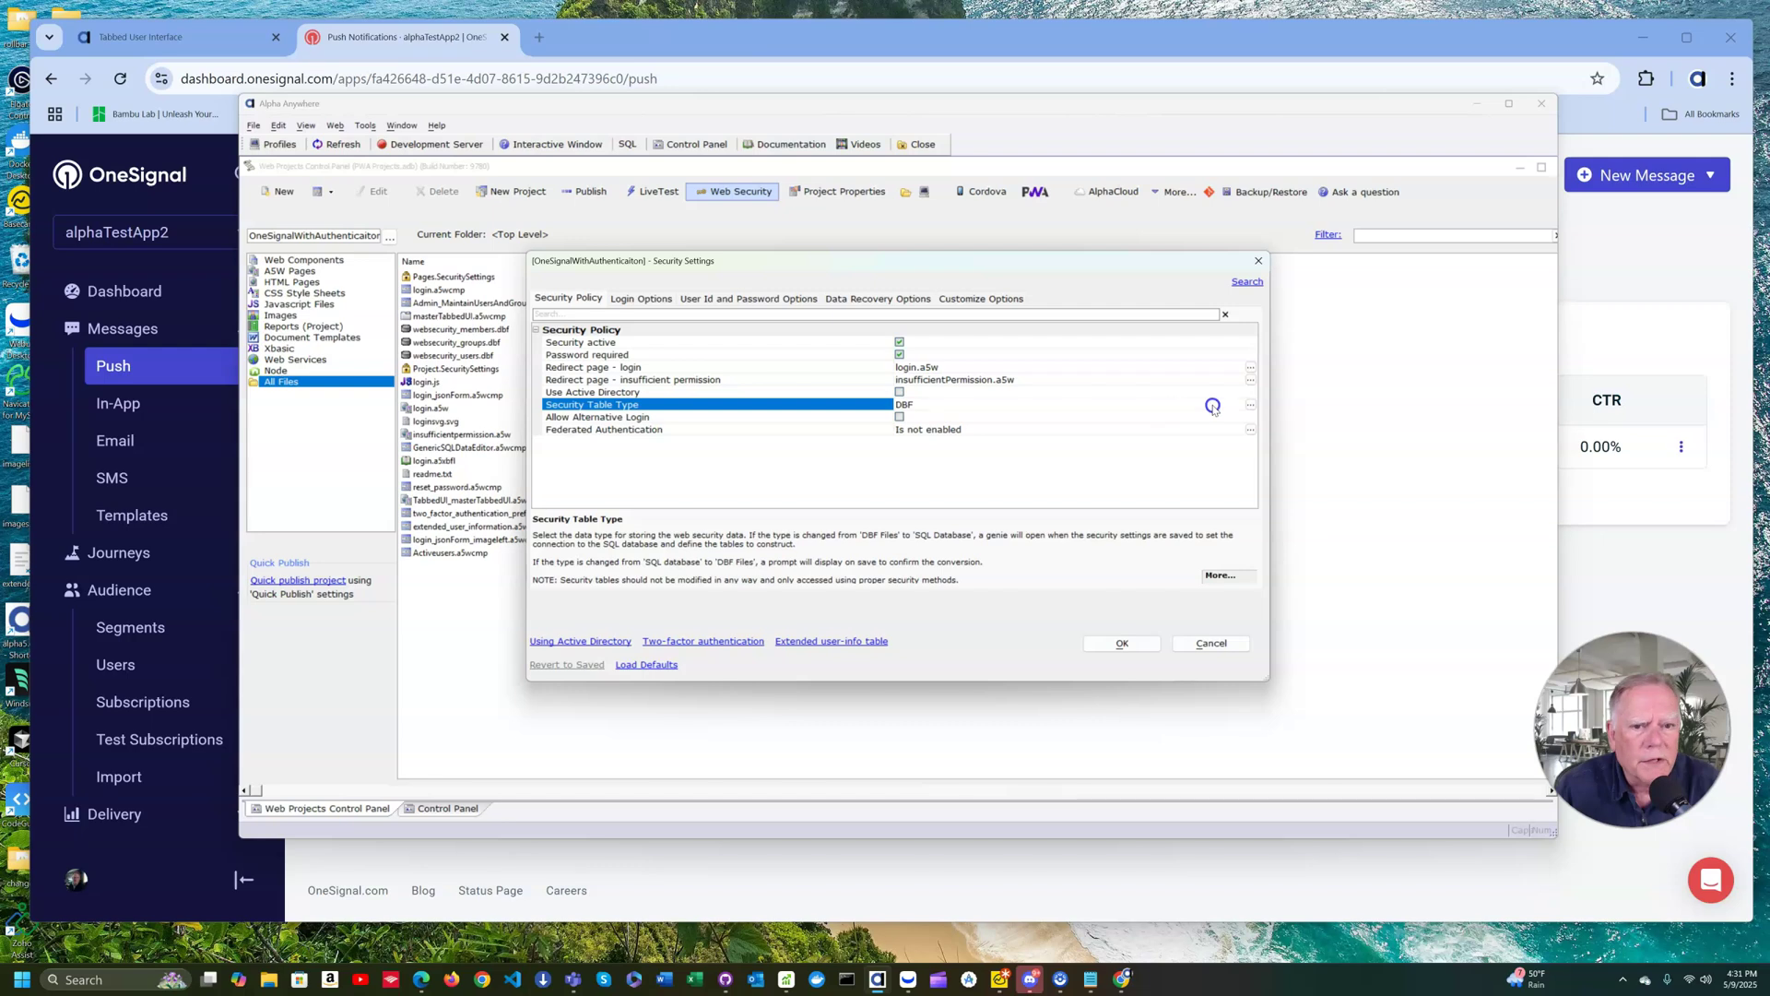
click(1250, 407)
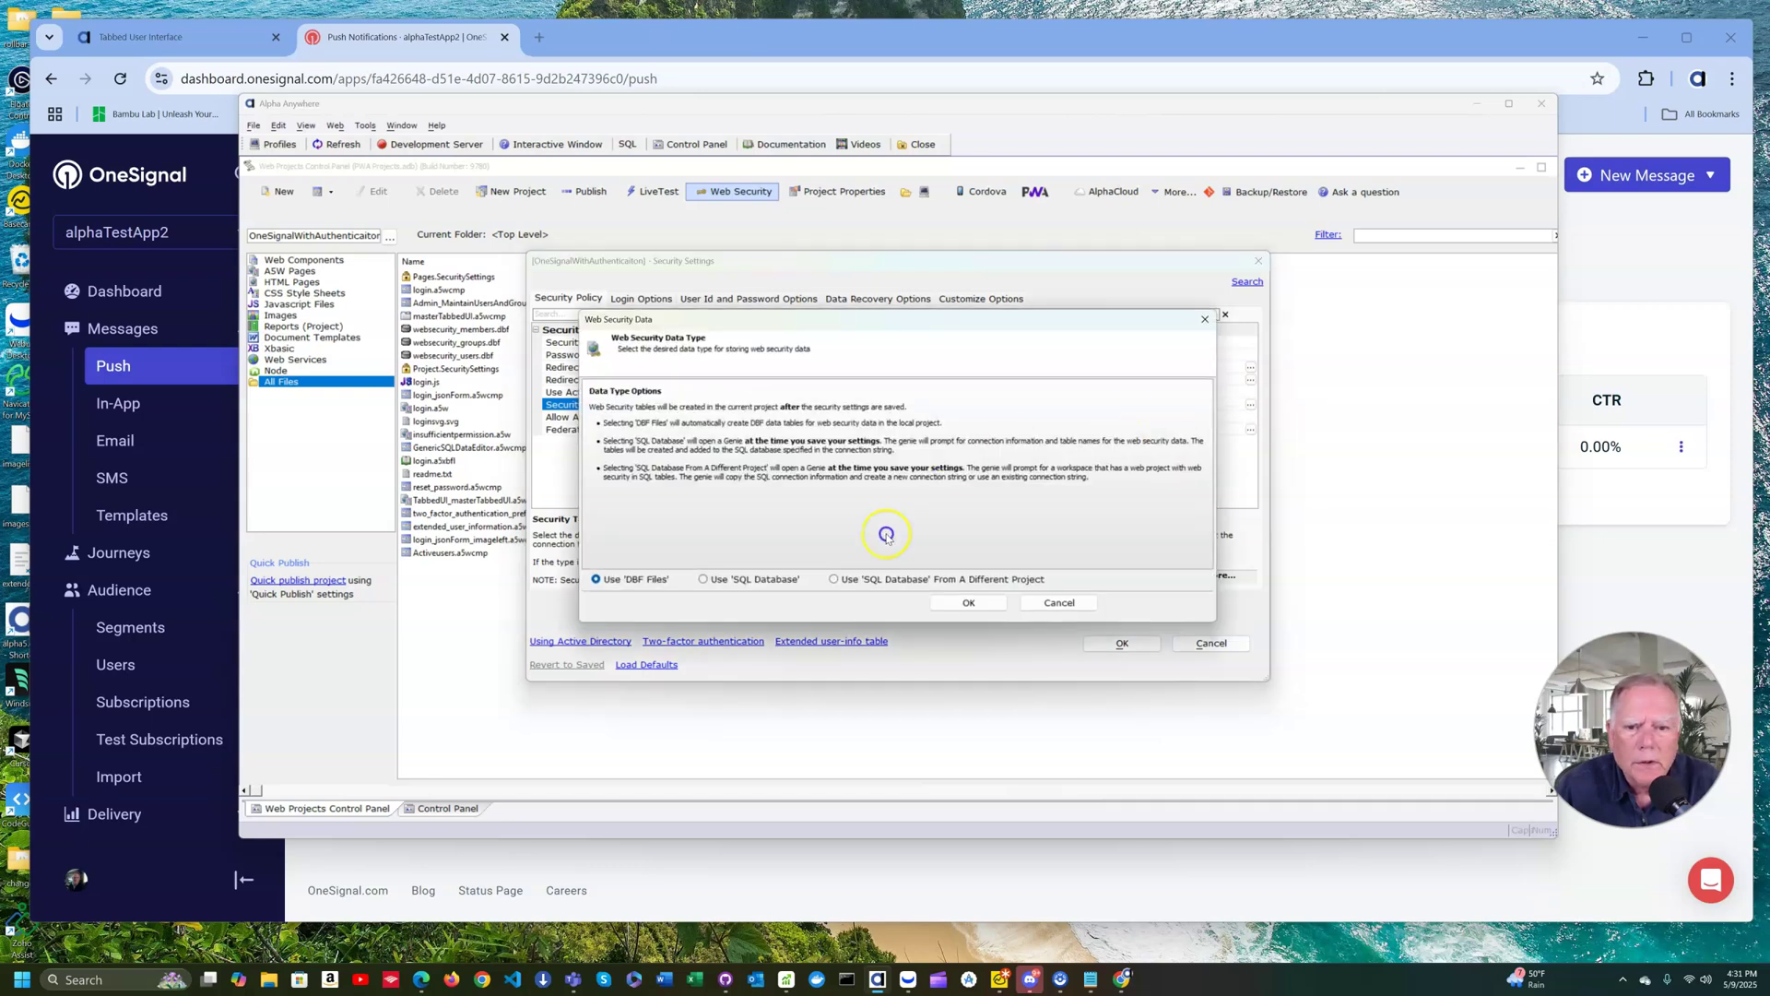
click(707, 579)
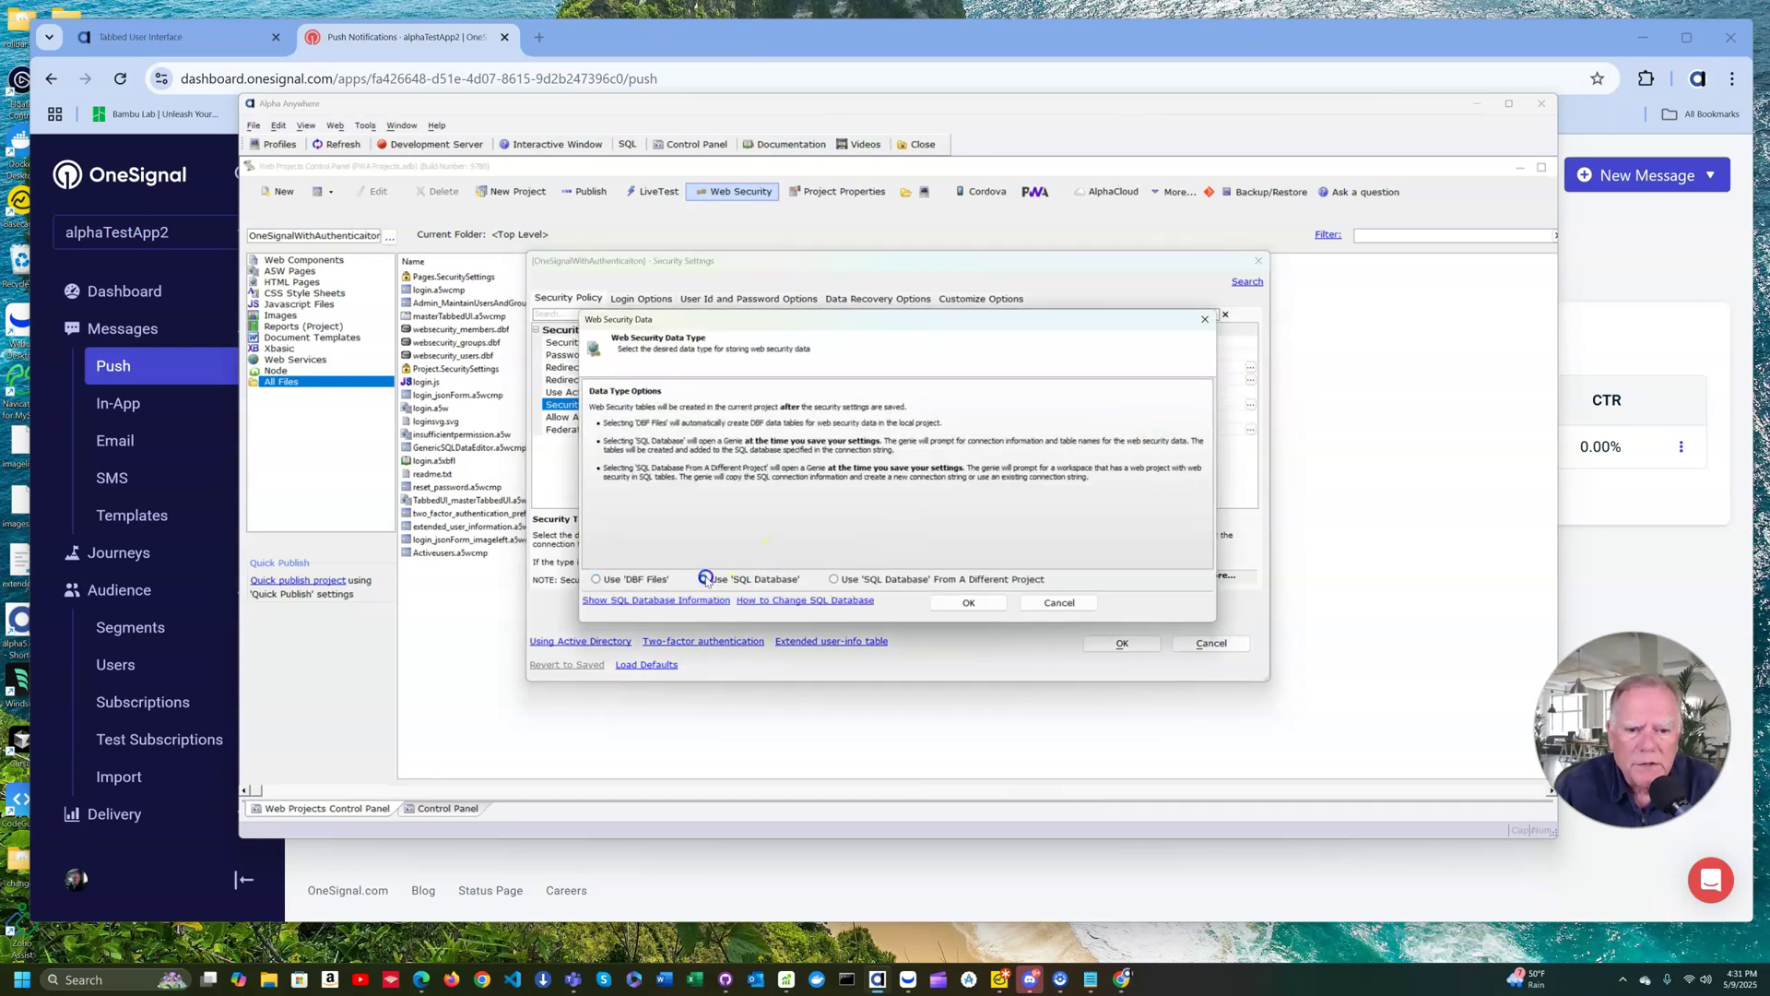
click(969, 602)
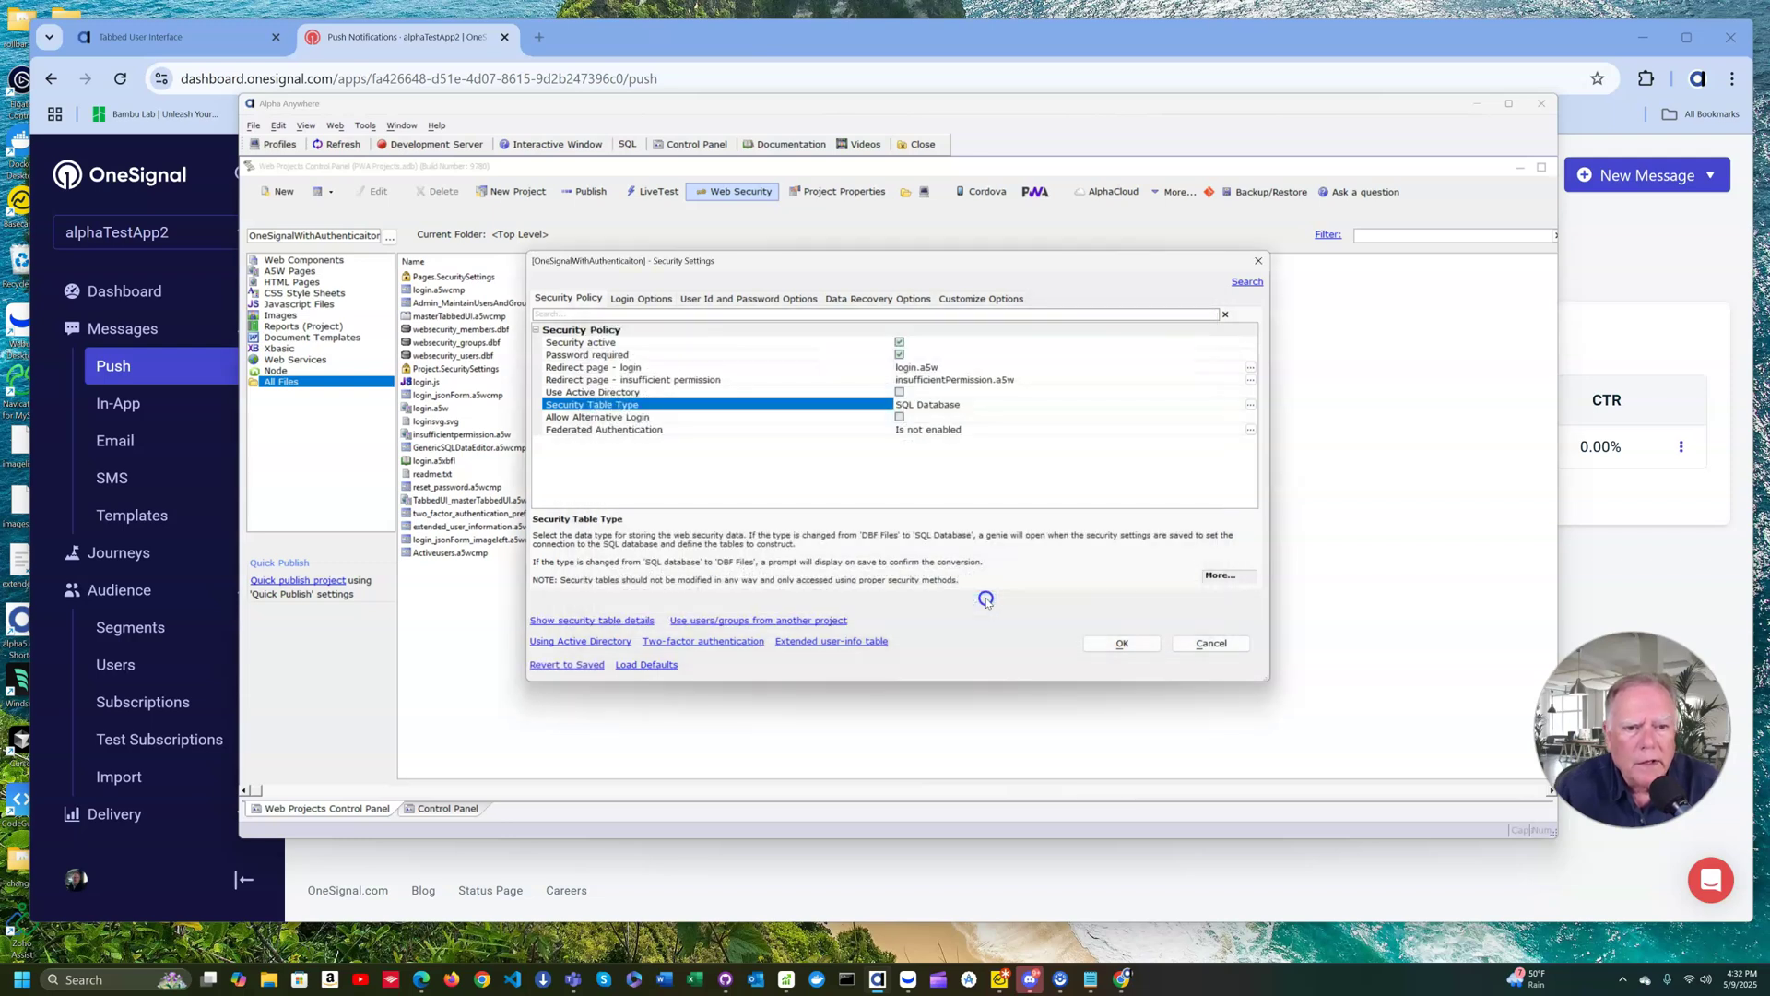
click(1116, 644)
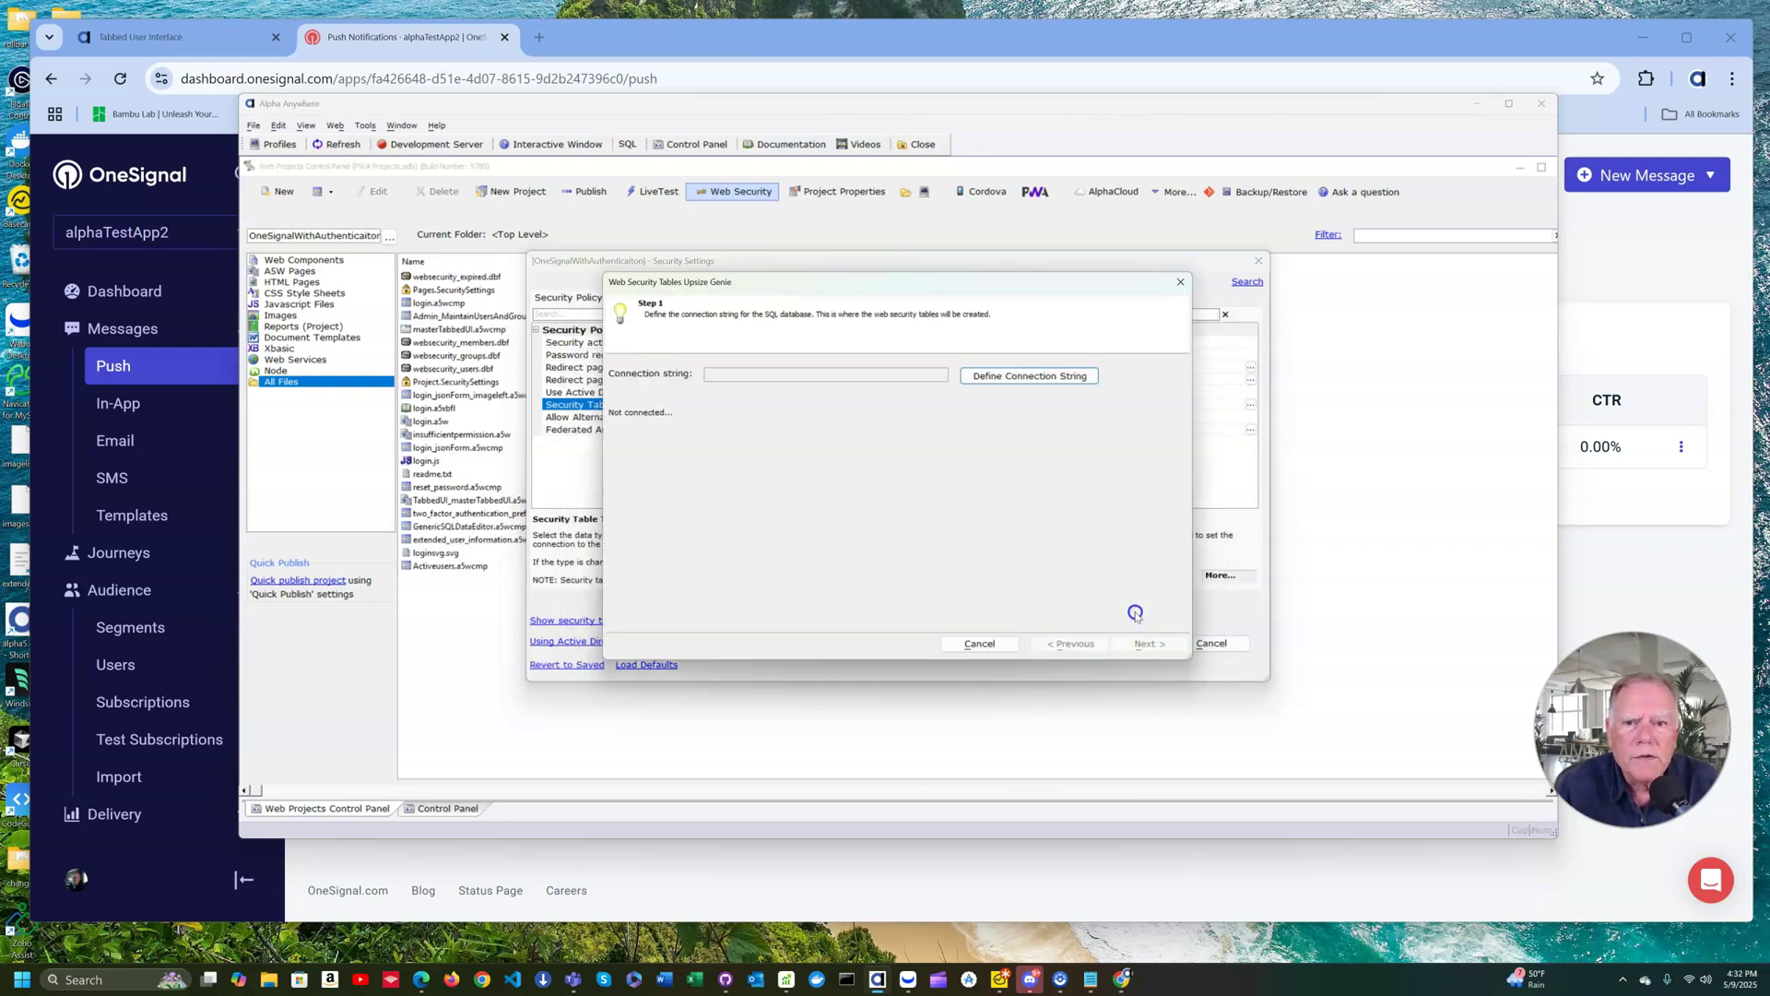
Step: Define PostgreSQL as the connection string for the web security tables and use the existing security tables
click(1062, 385)
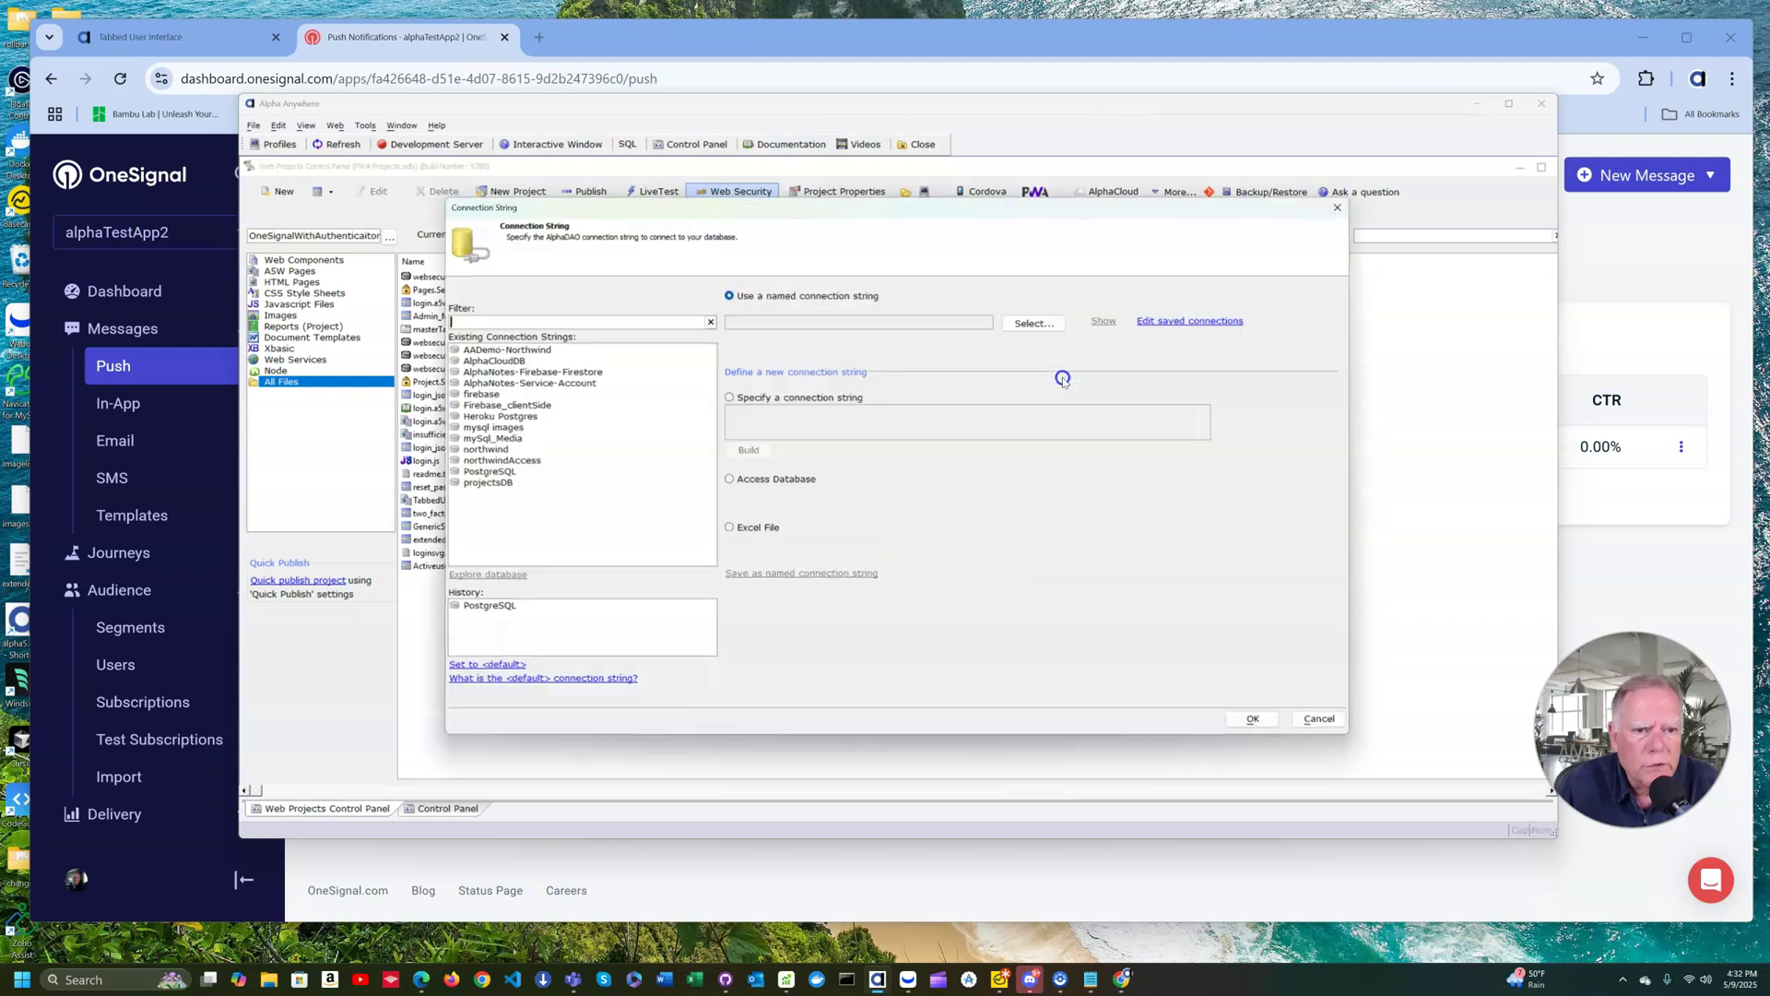
click(648, 486)
click(511, 472)
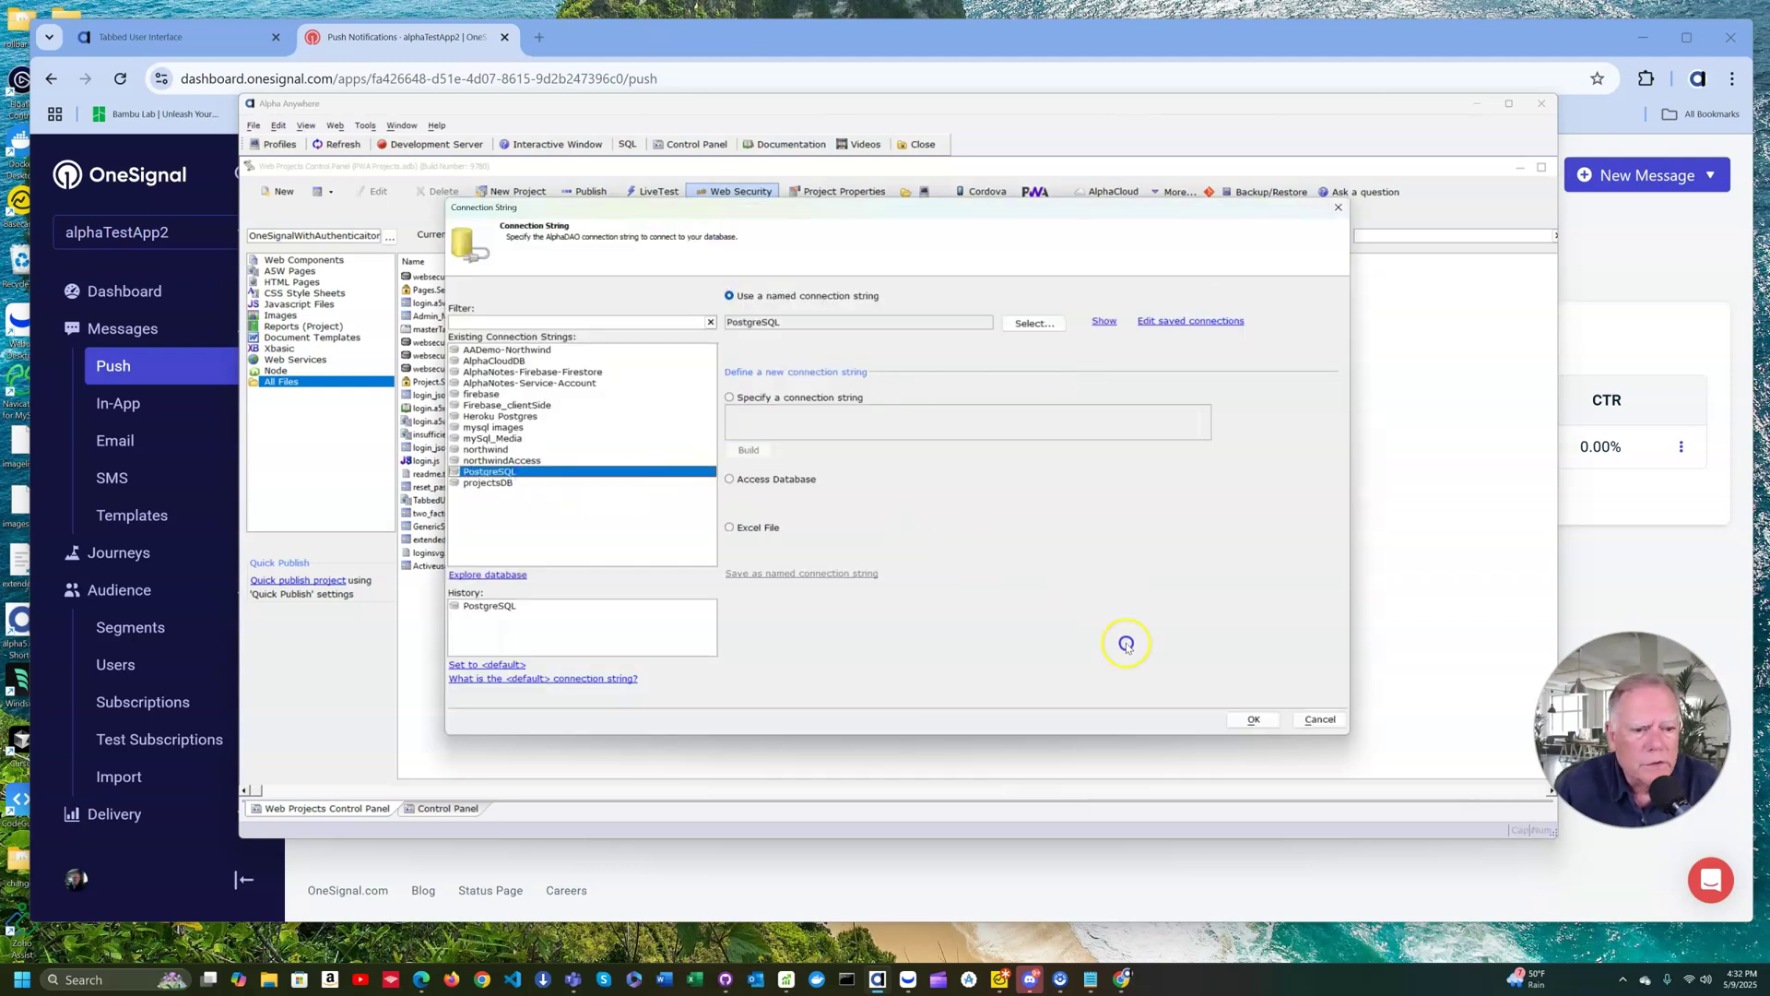
click(1252, 721)
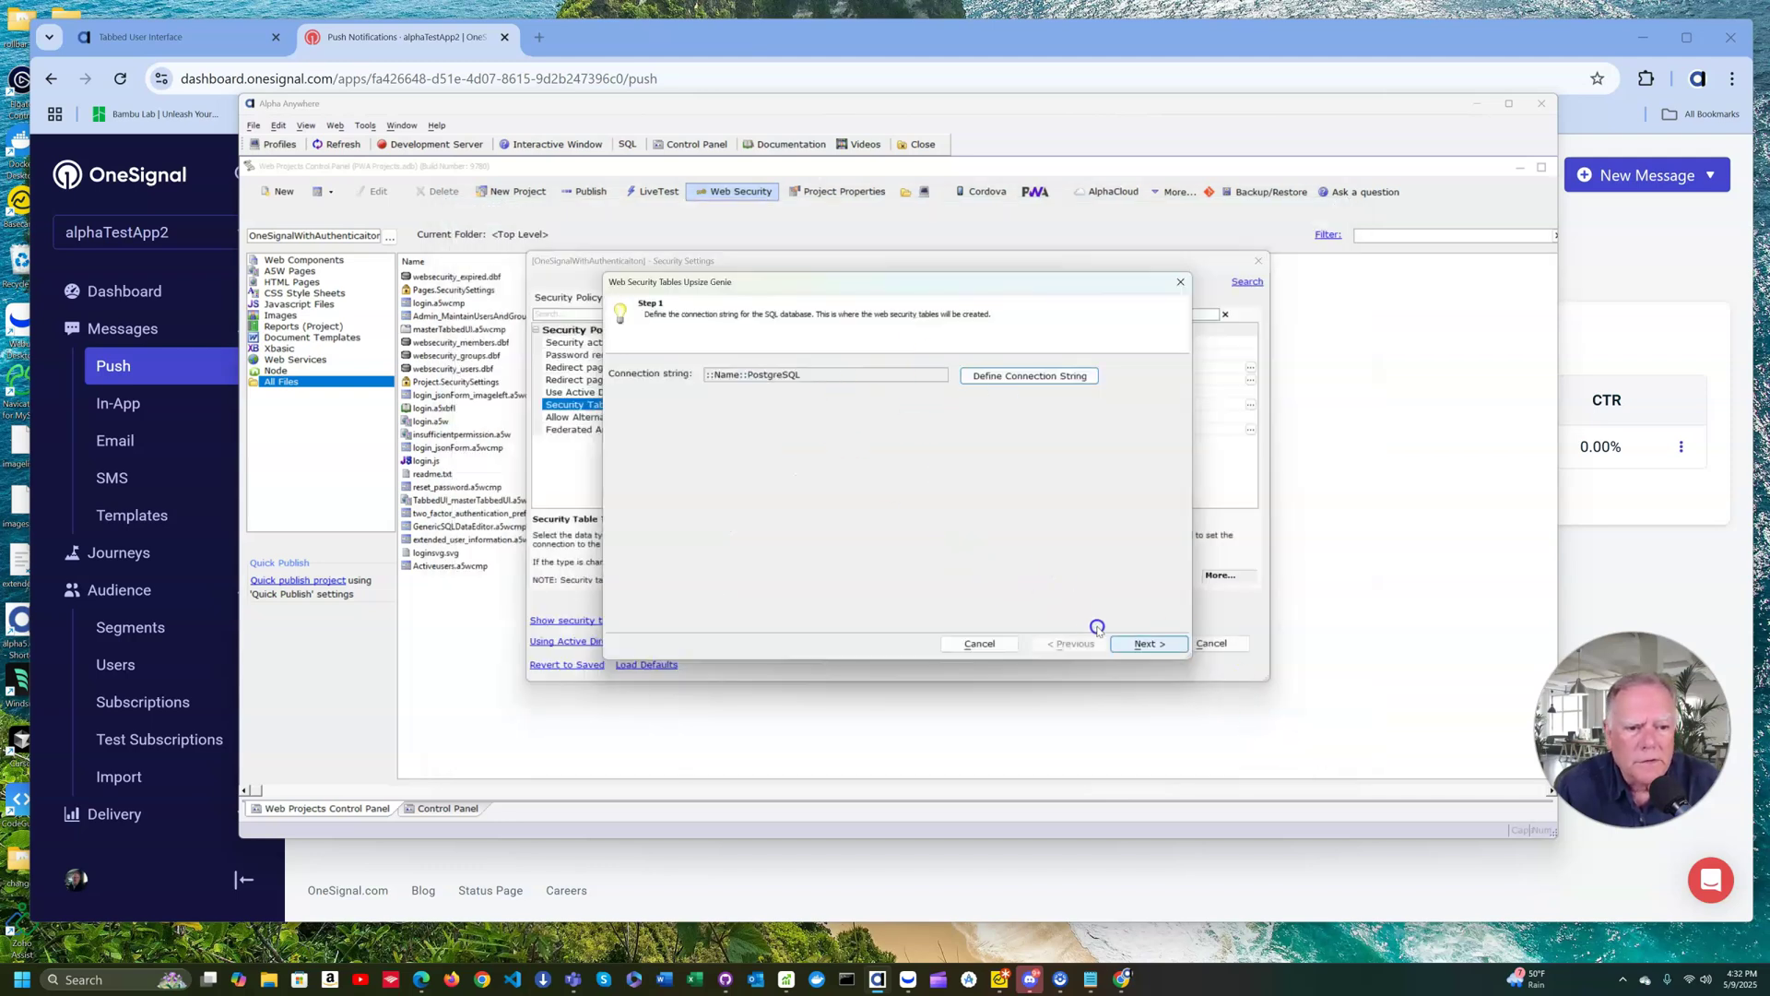
click(1143, 644)
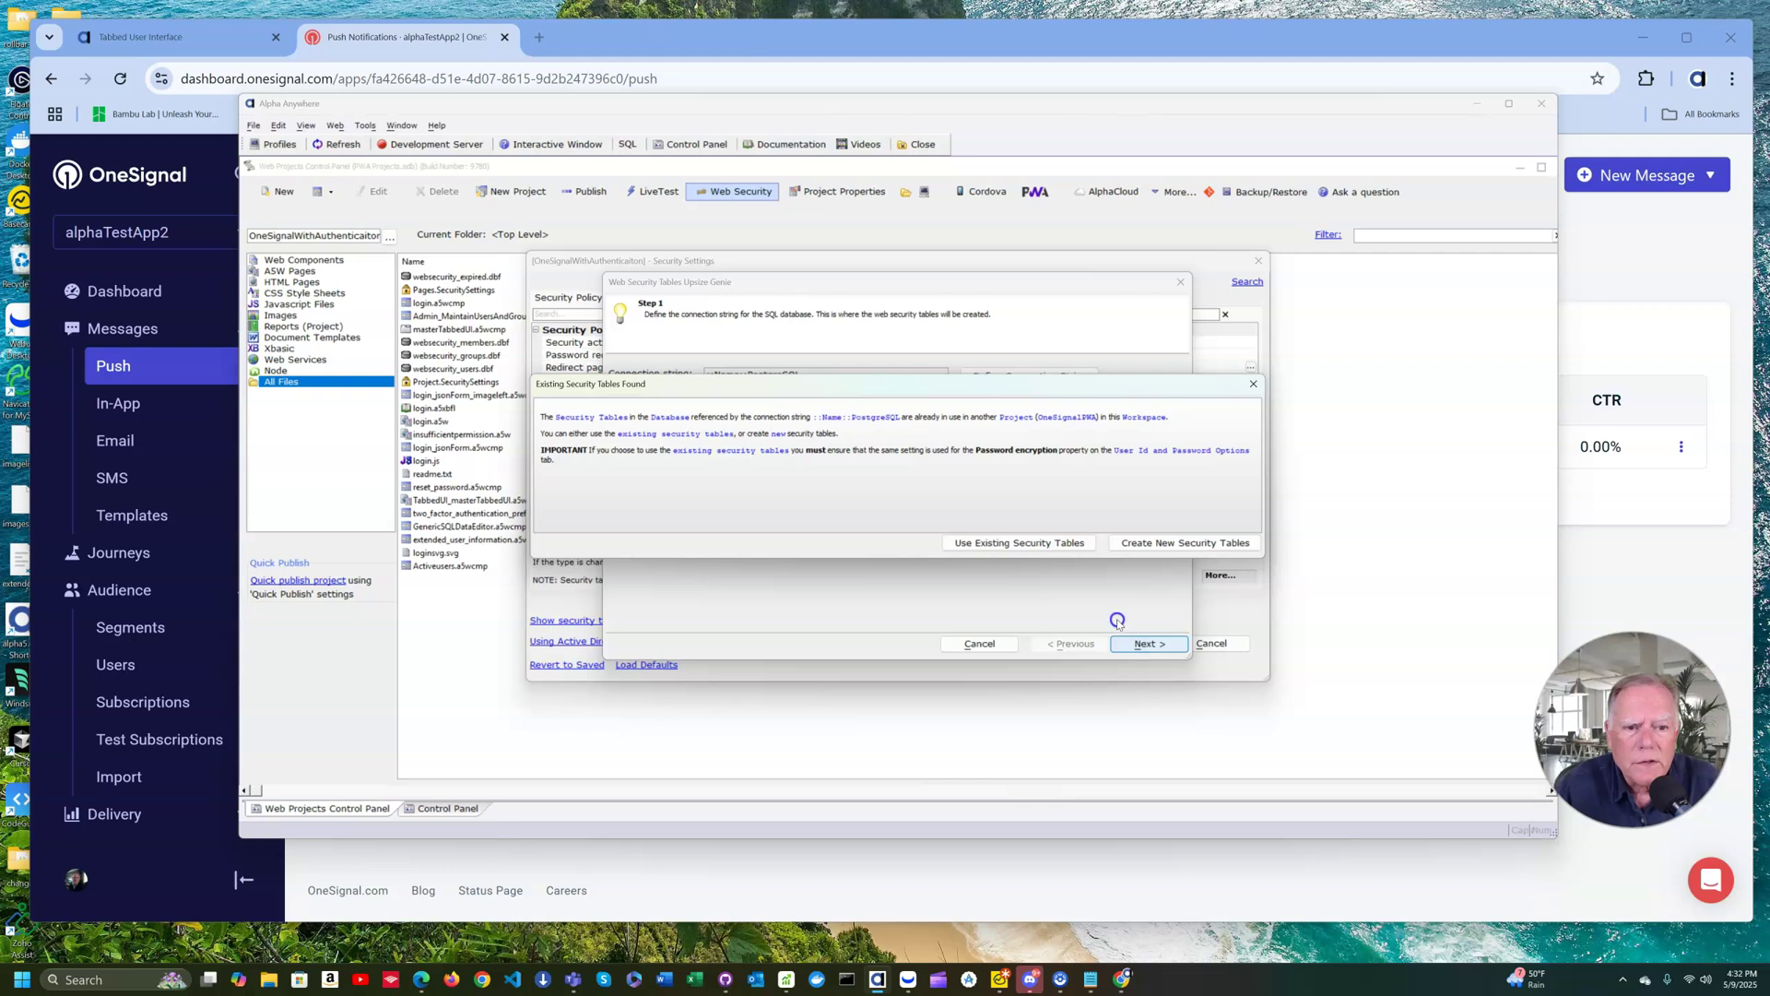
click(1041, 545)
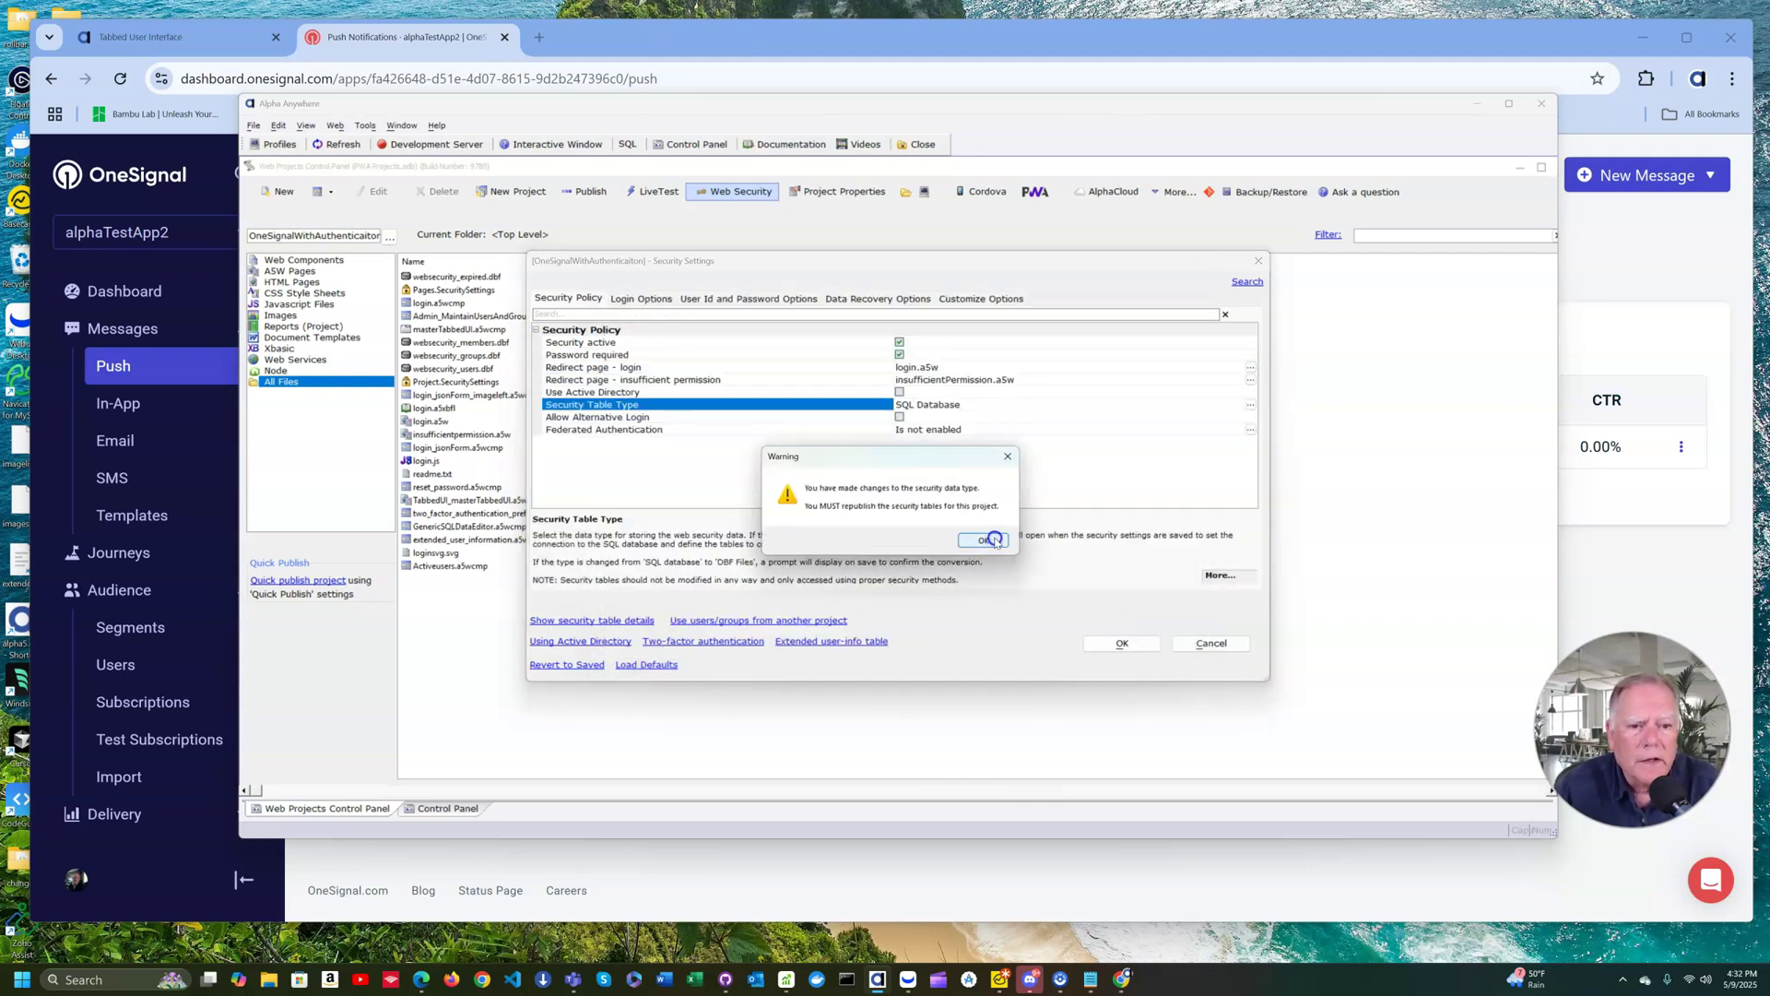
click(988, 539)
Step: Publish the configuration and page security files to the Local Webroot profile and close the web security options
double_click(874, 413)
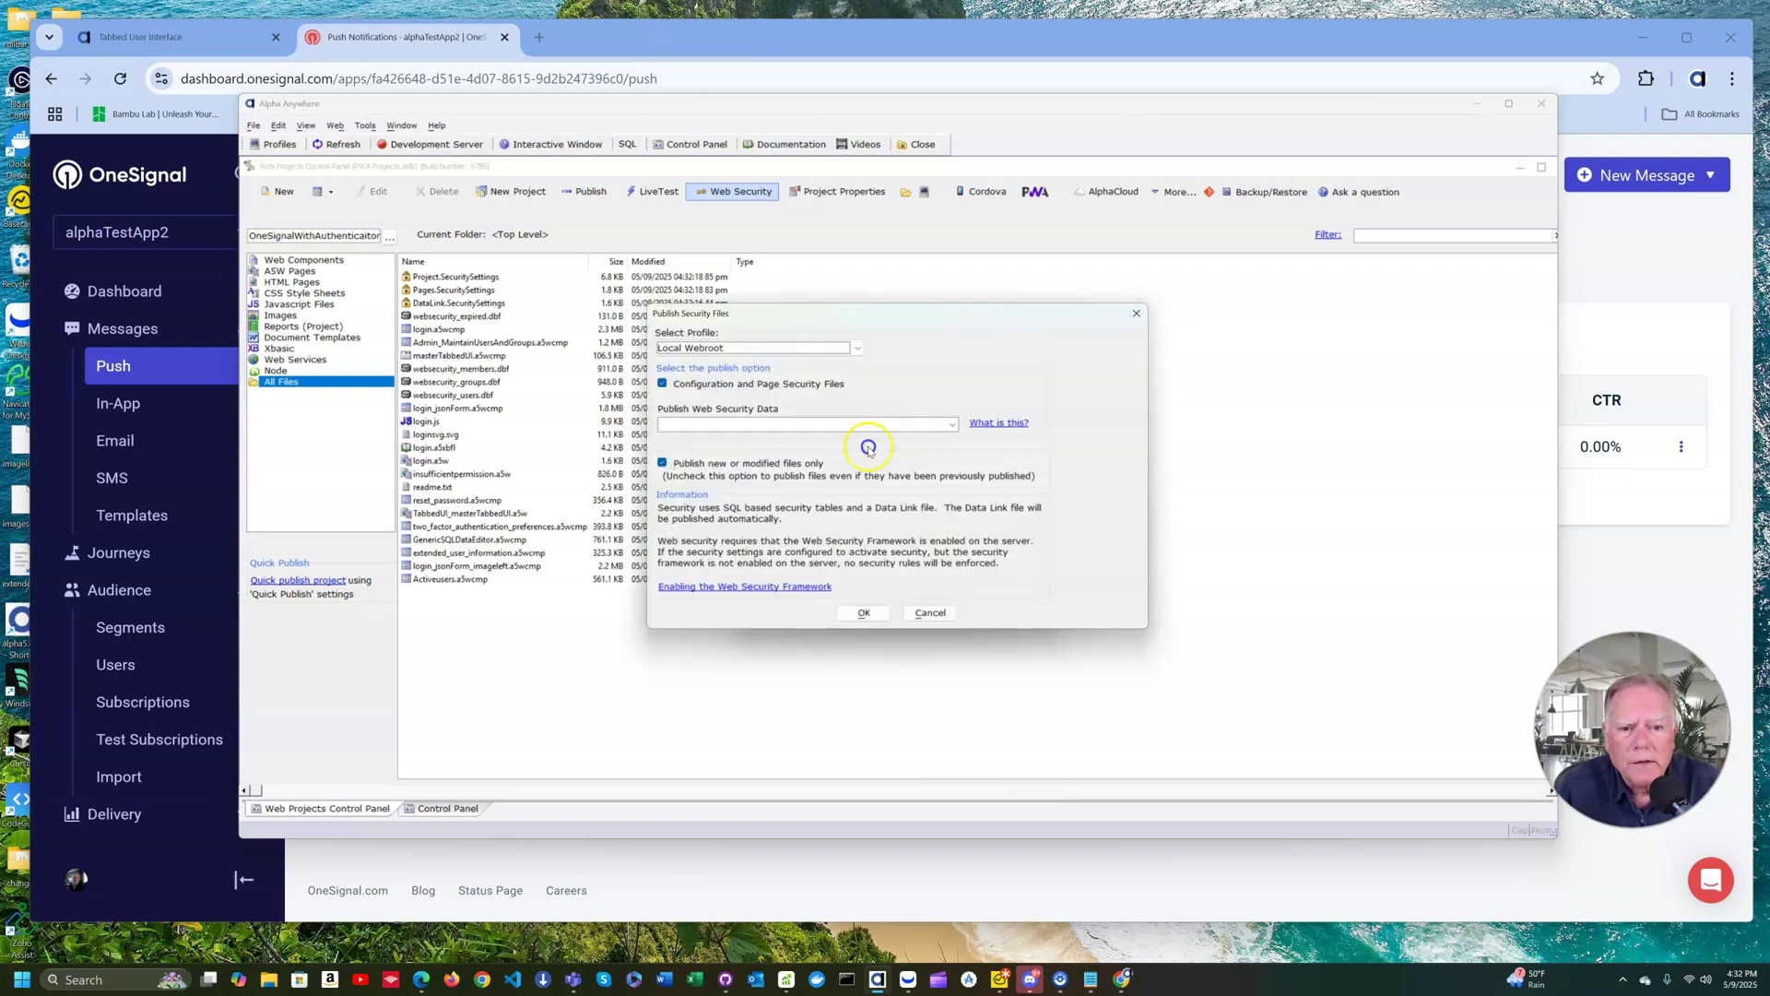
click(876, 613)
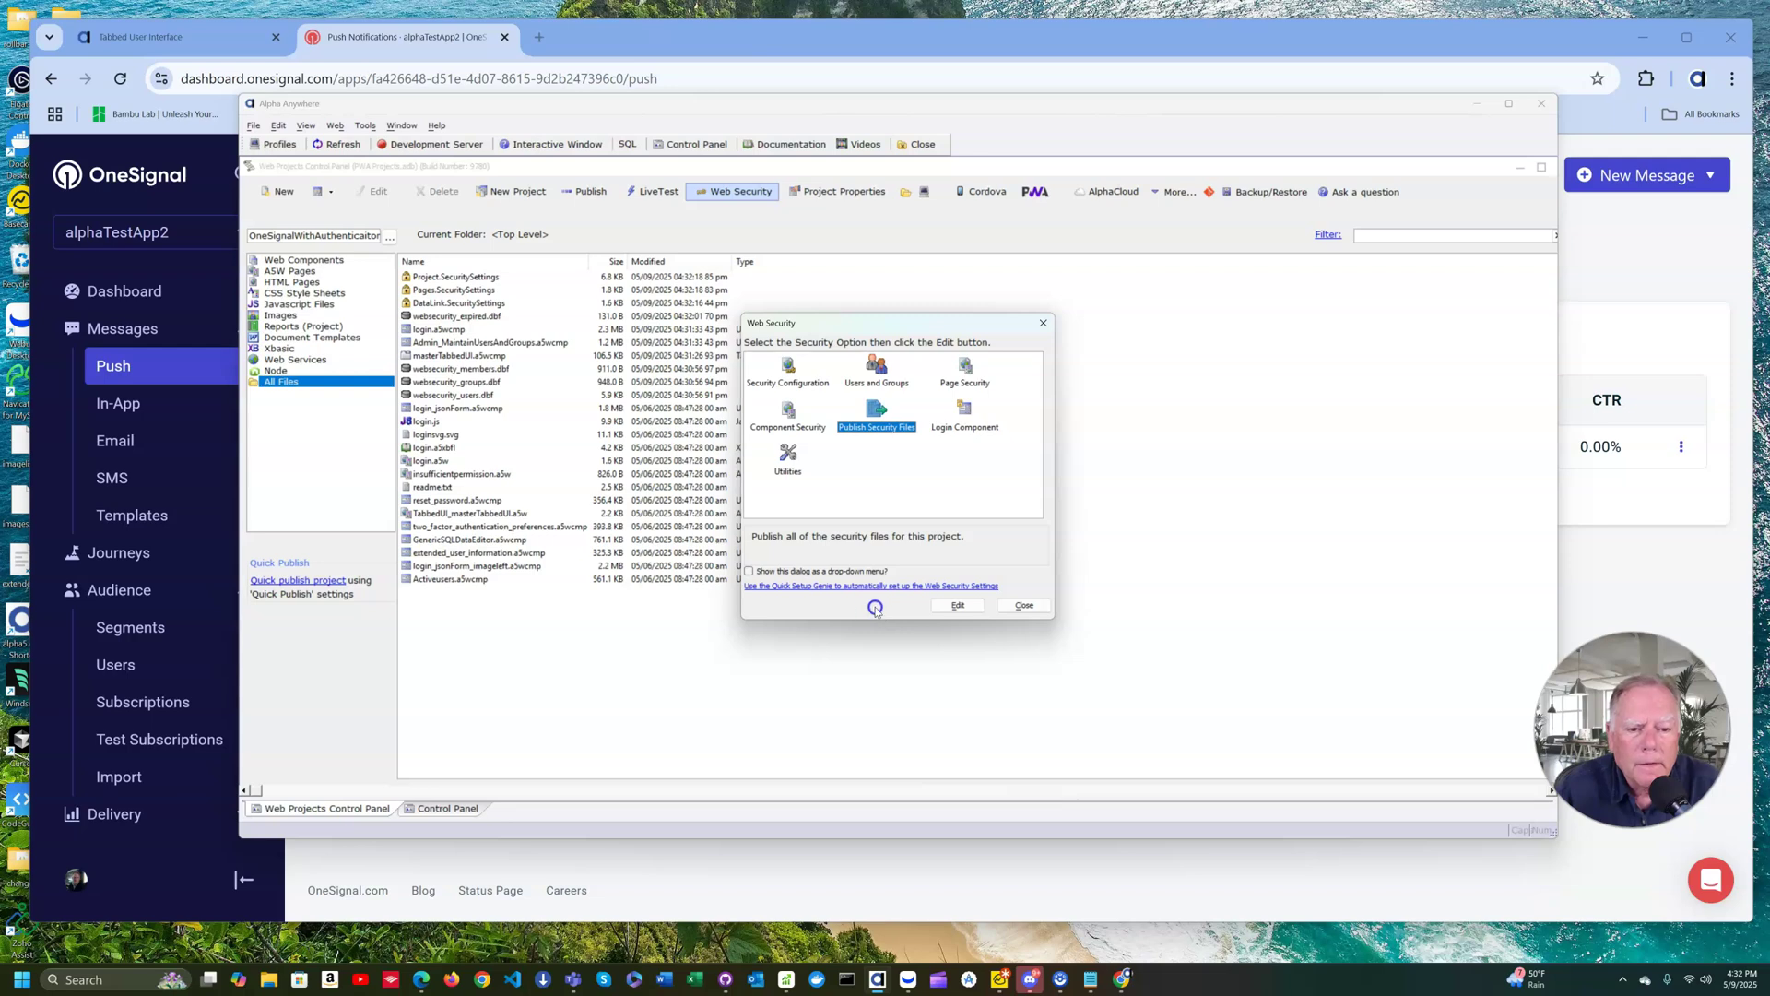
click(959, 606)
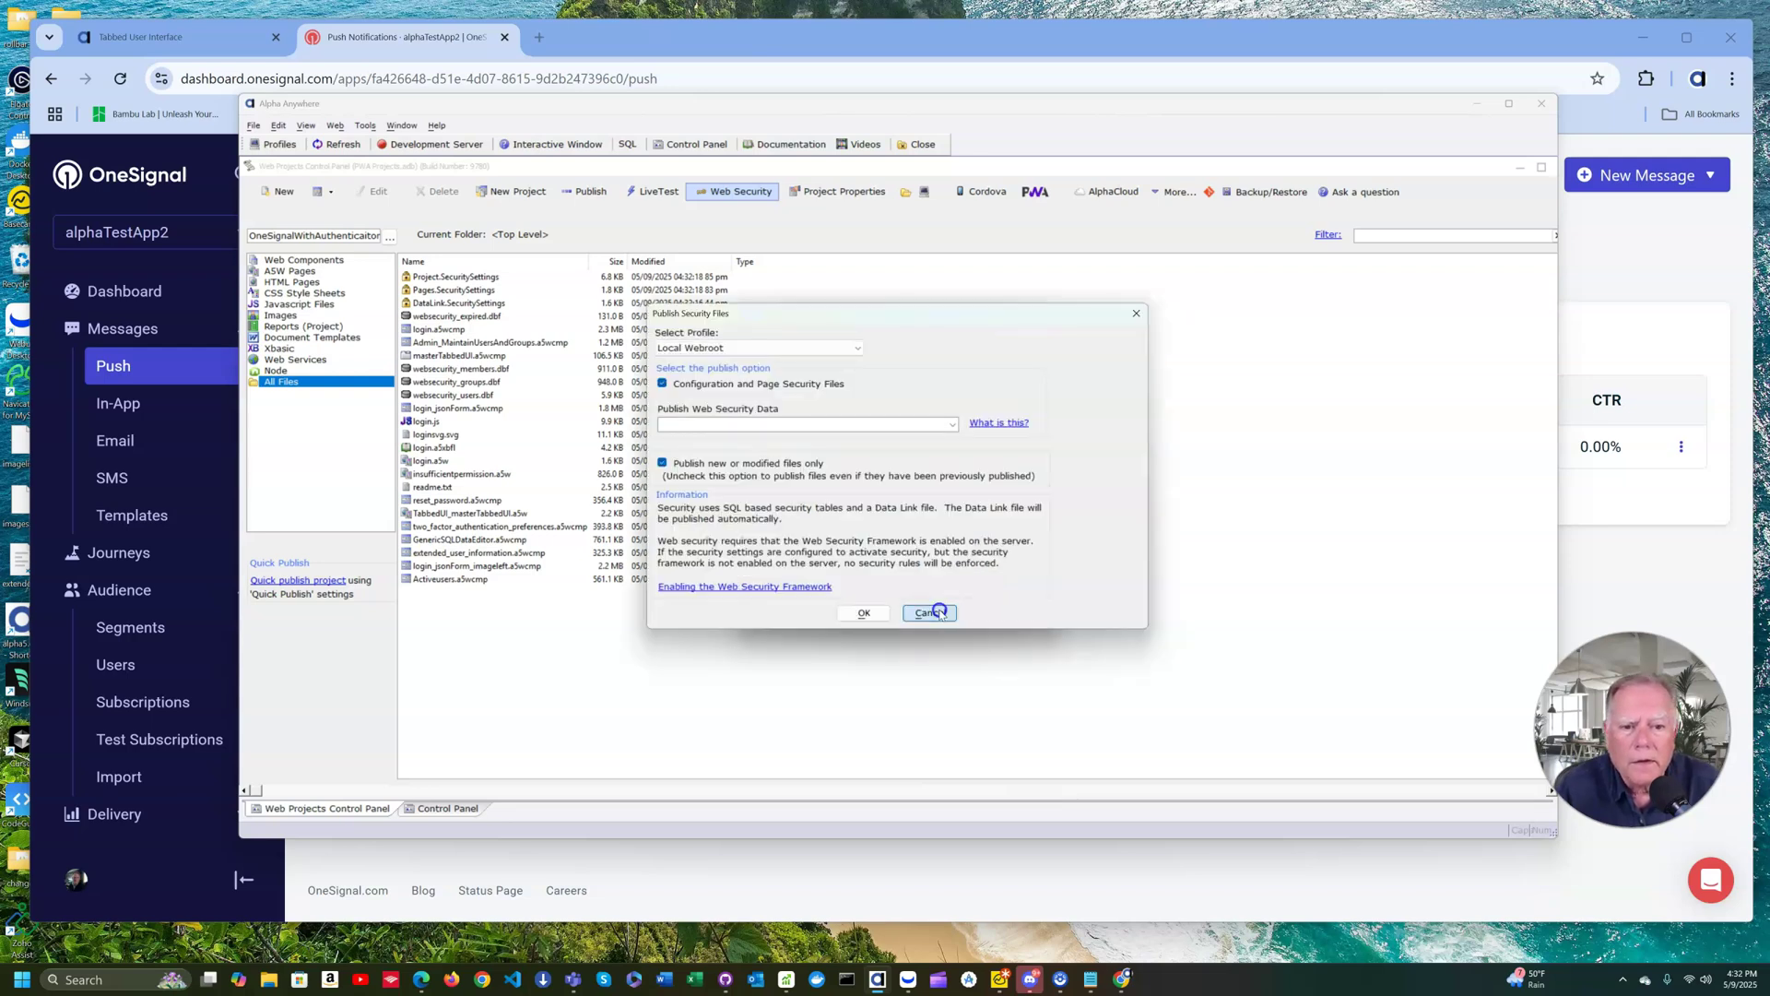
click(931, 612)
click(1008, 608)
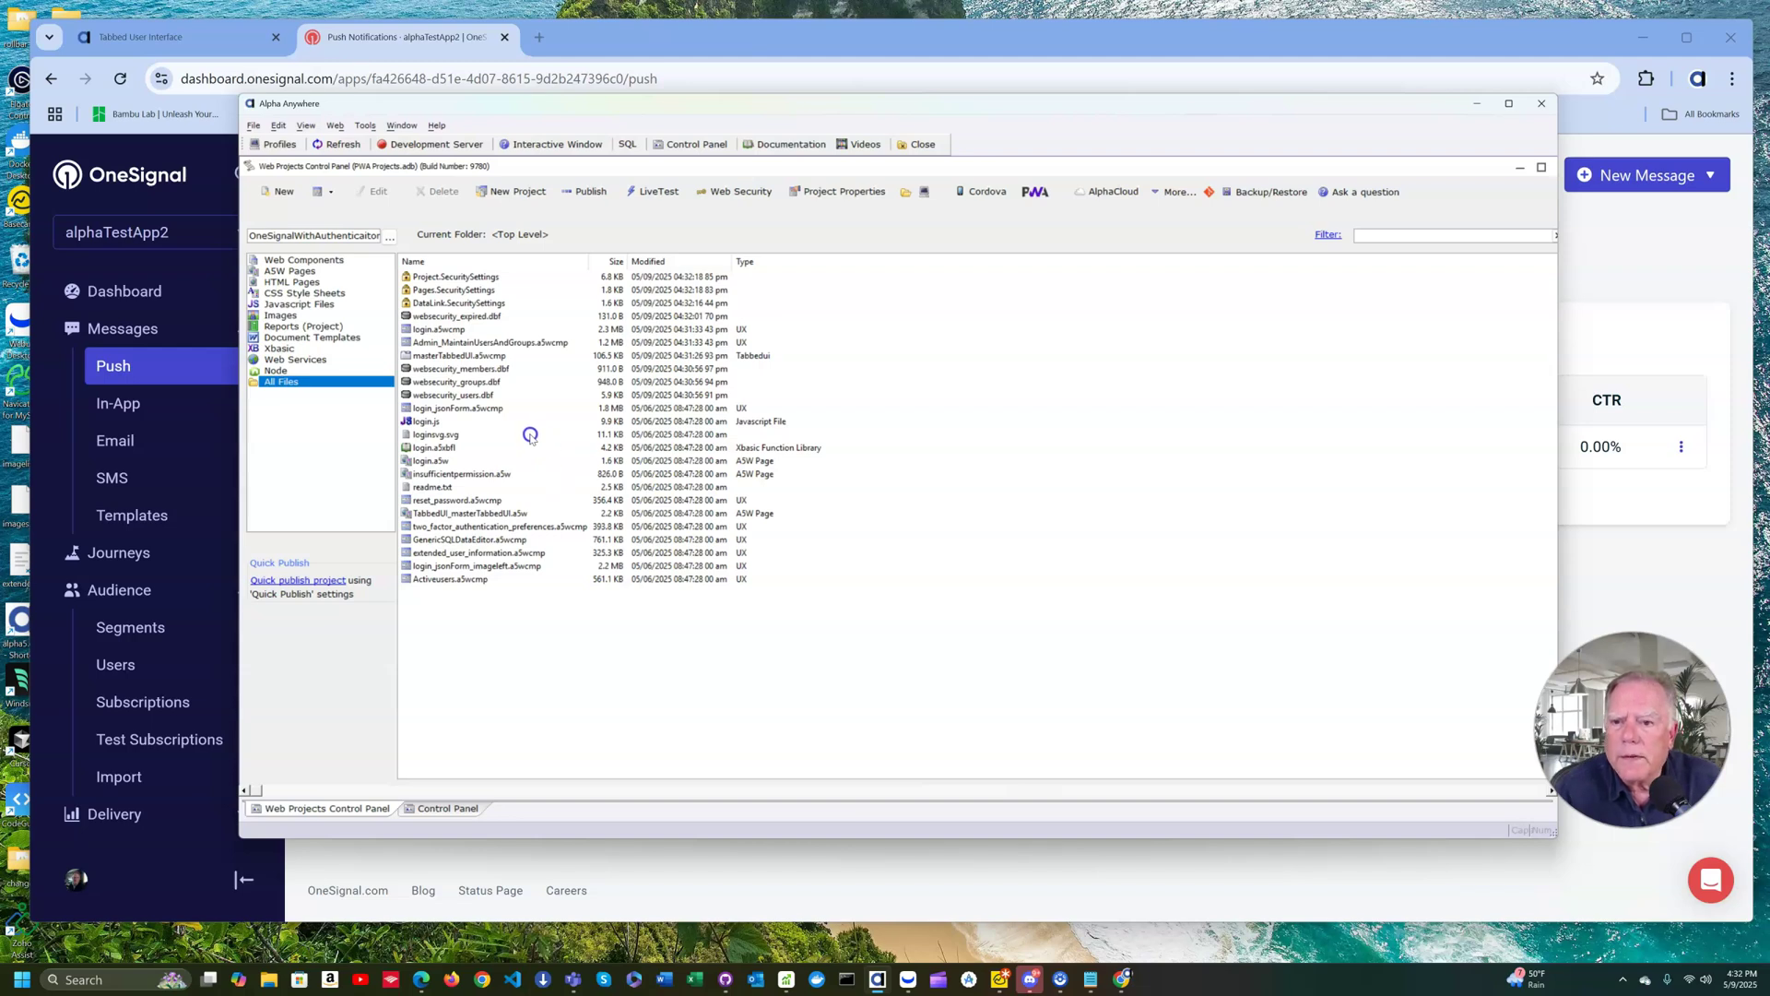
Step: Open the login.a5wcmp component with an initial backup and set its After login behavior to FocusPanelCard
double_click(406, 330)
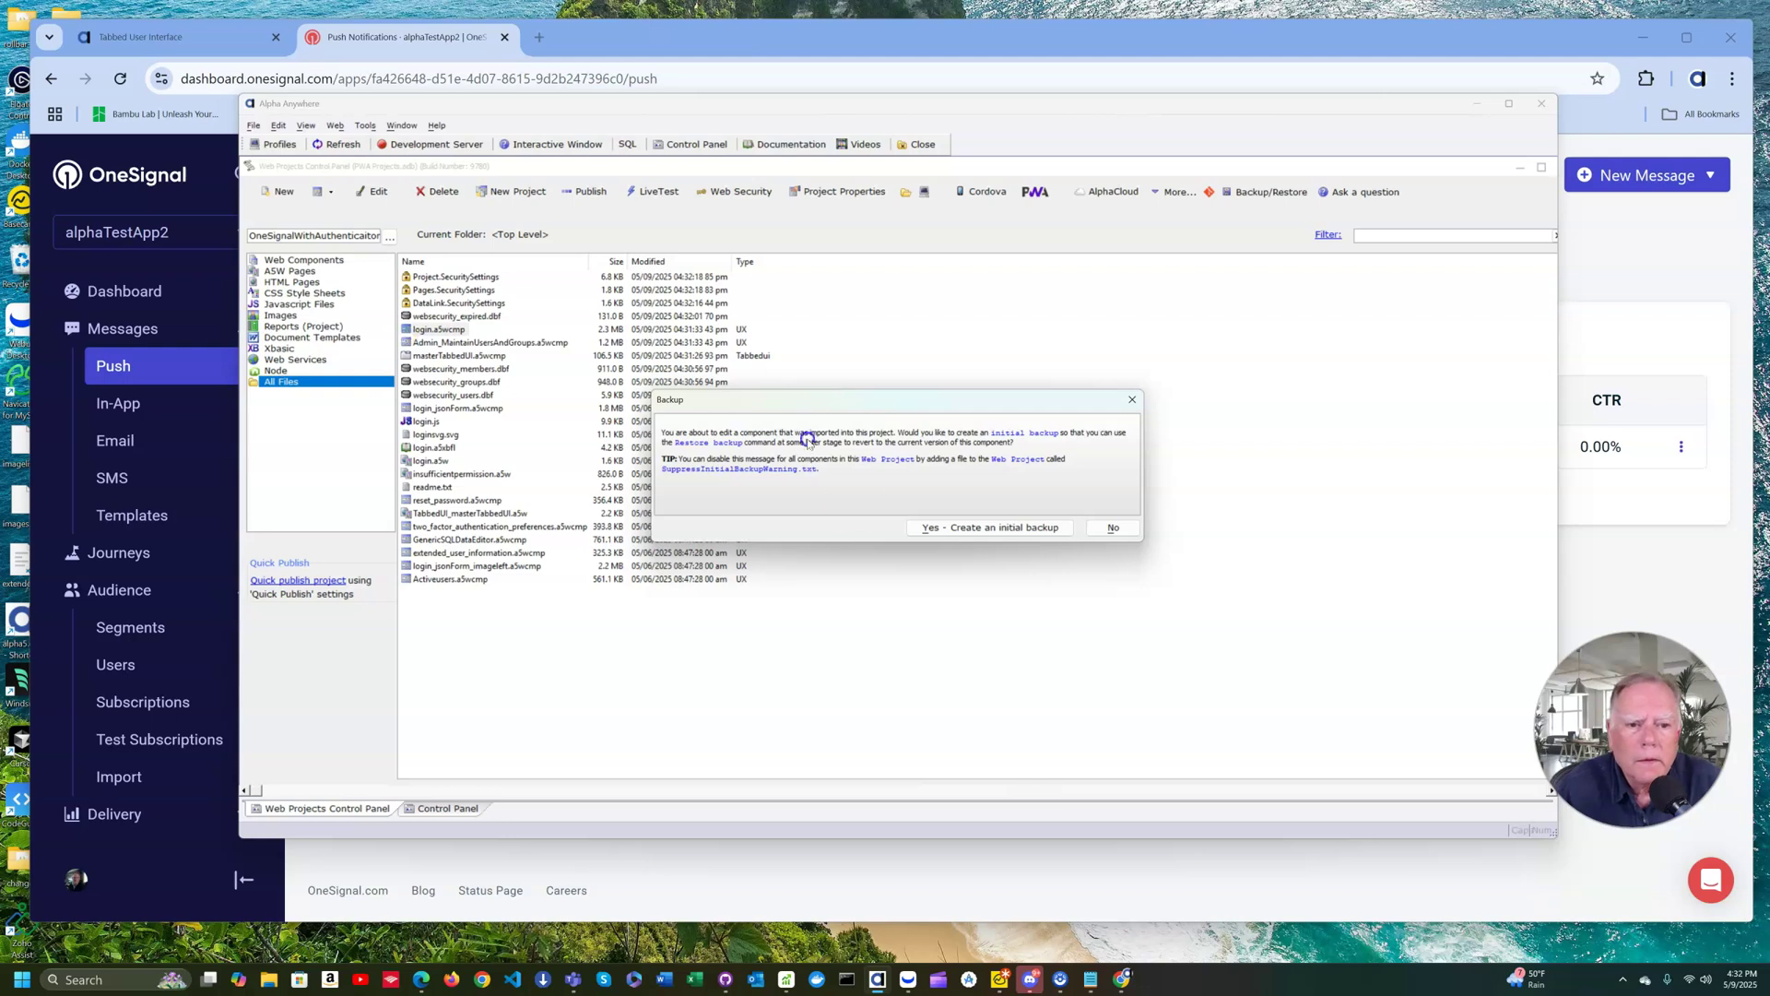
click(956, 529)
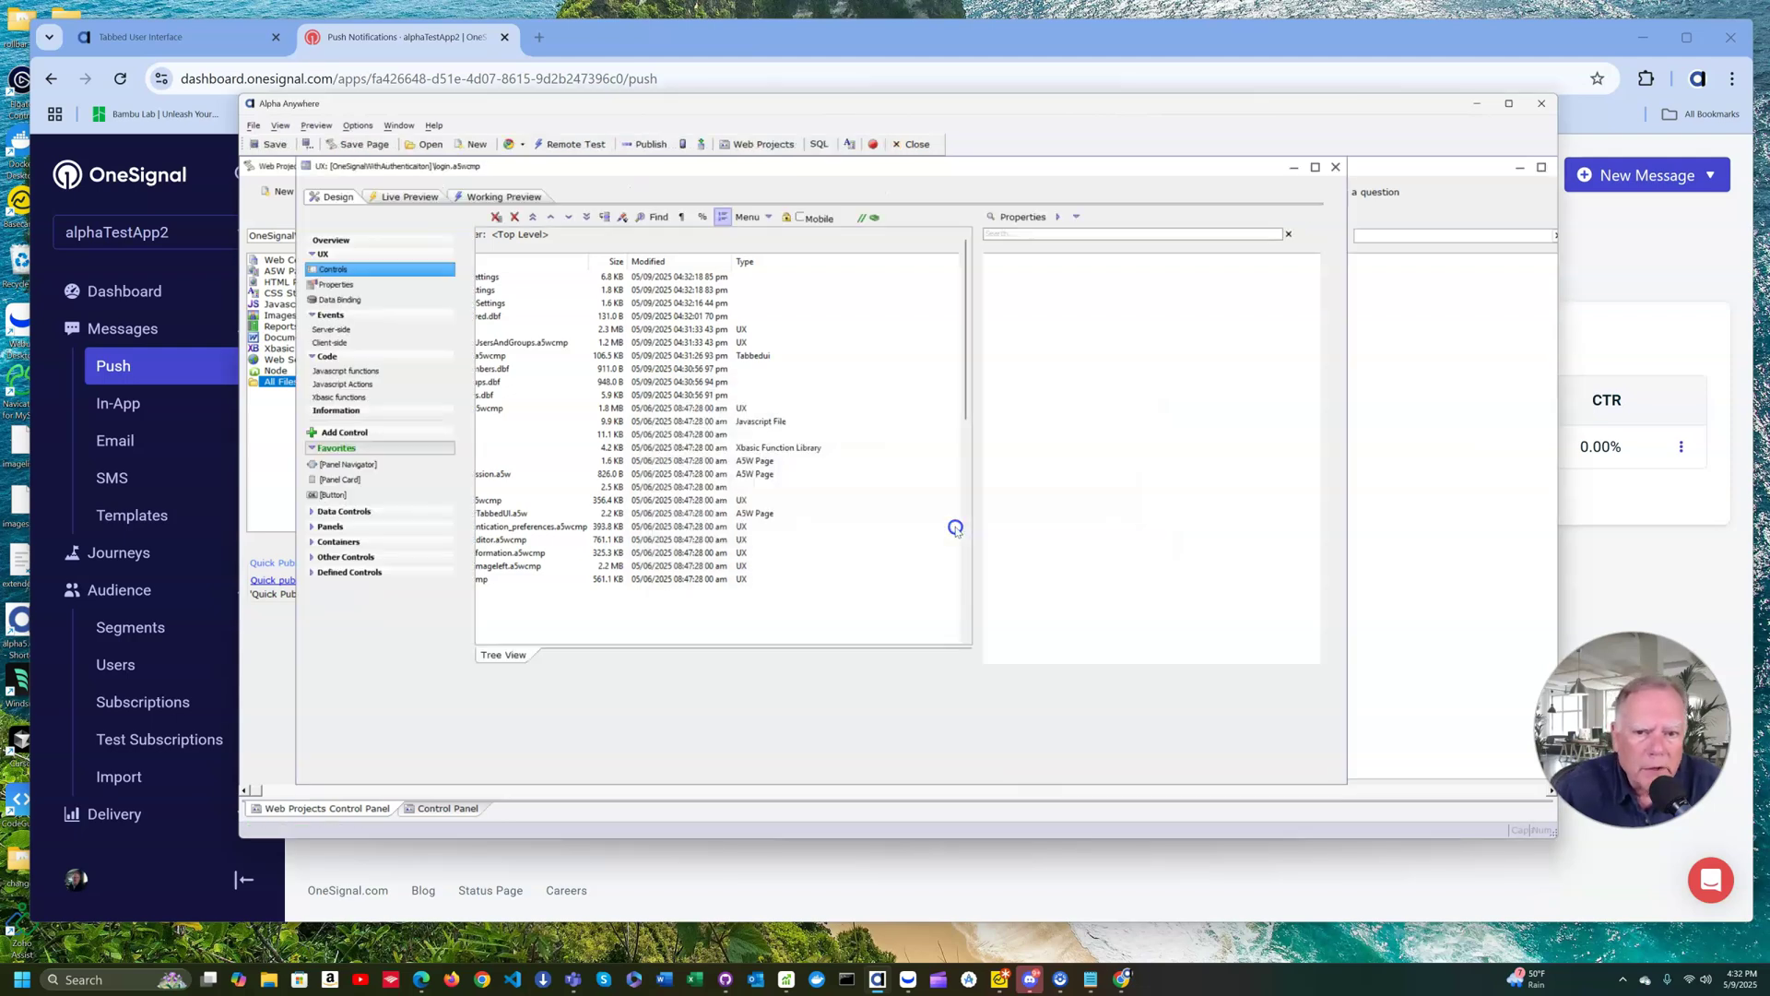
click(424, 286)
scroll(893, 443, down, 8)
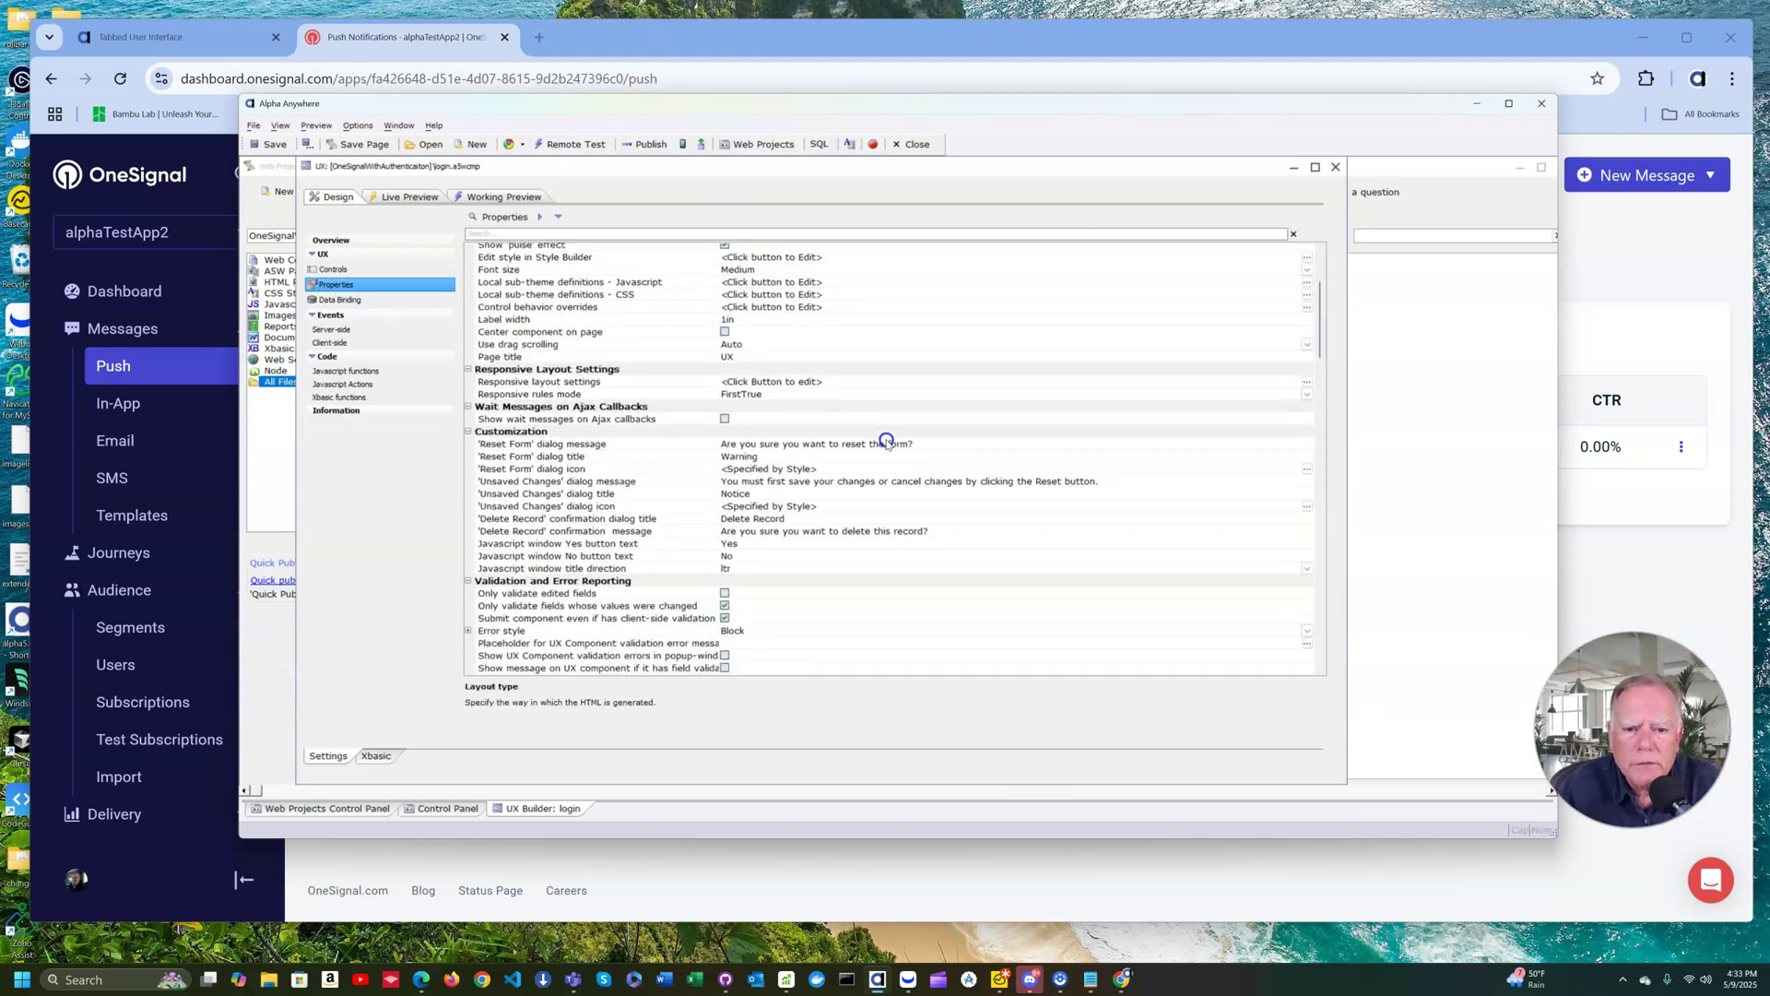
scroll(893, 441, down, 1)
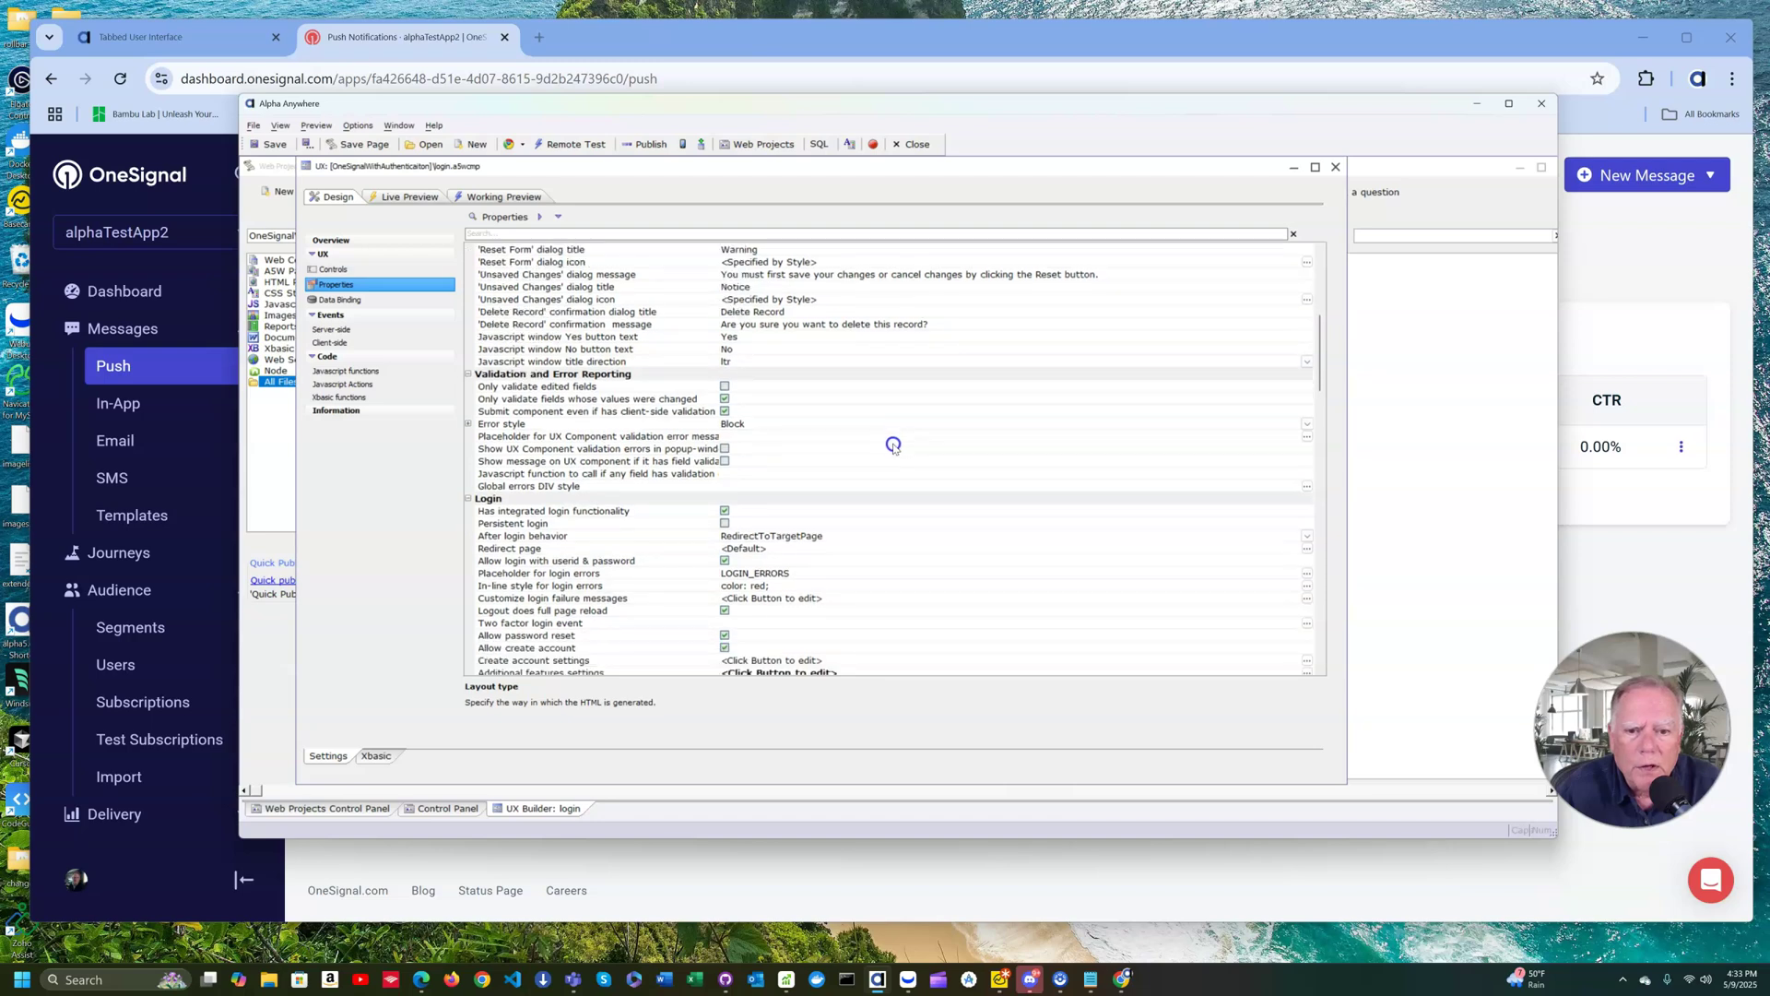
click(868, 537)
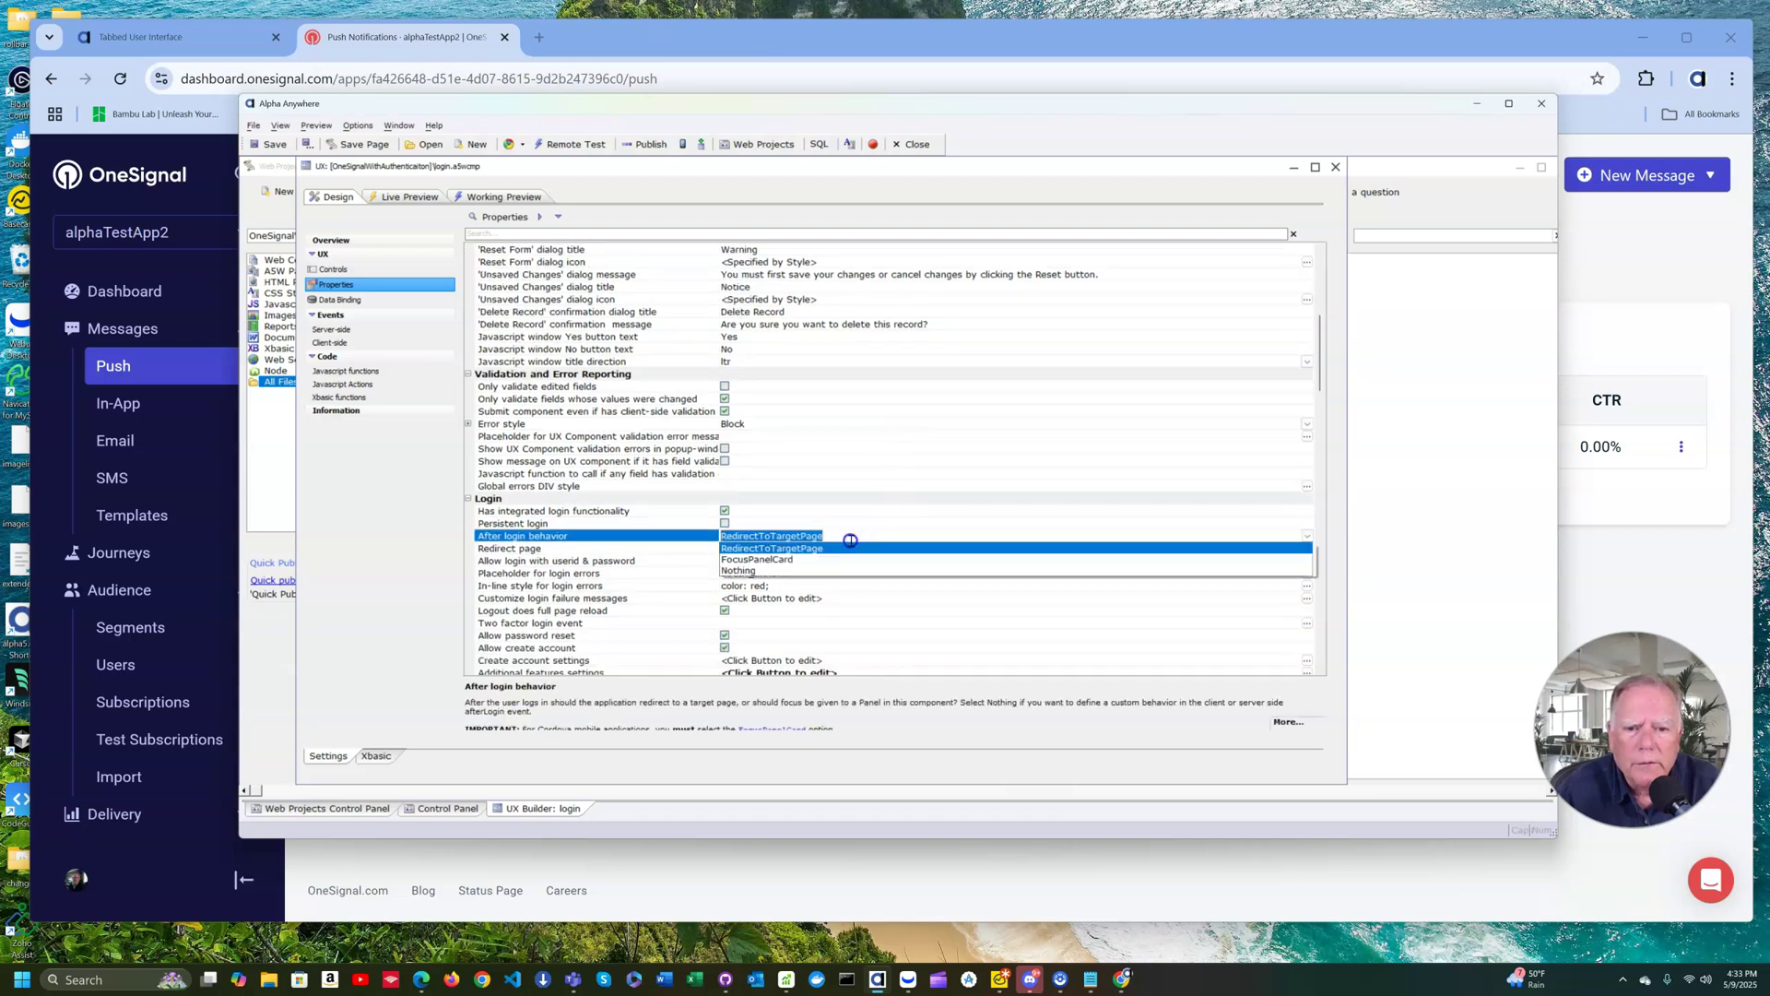
click(788, 561)
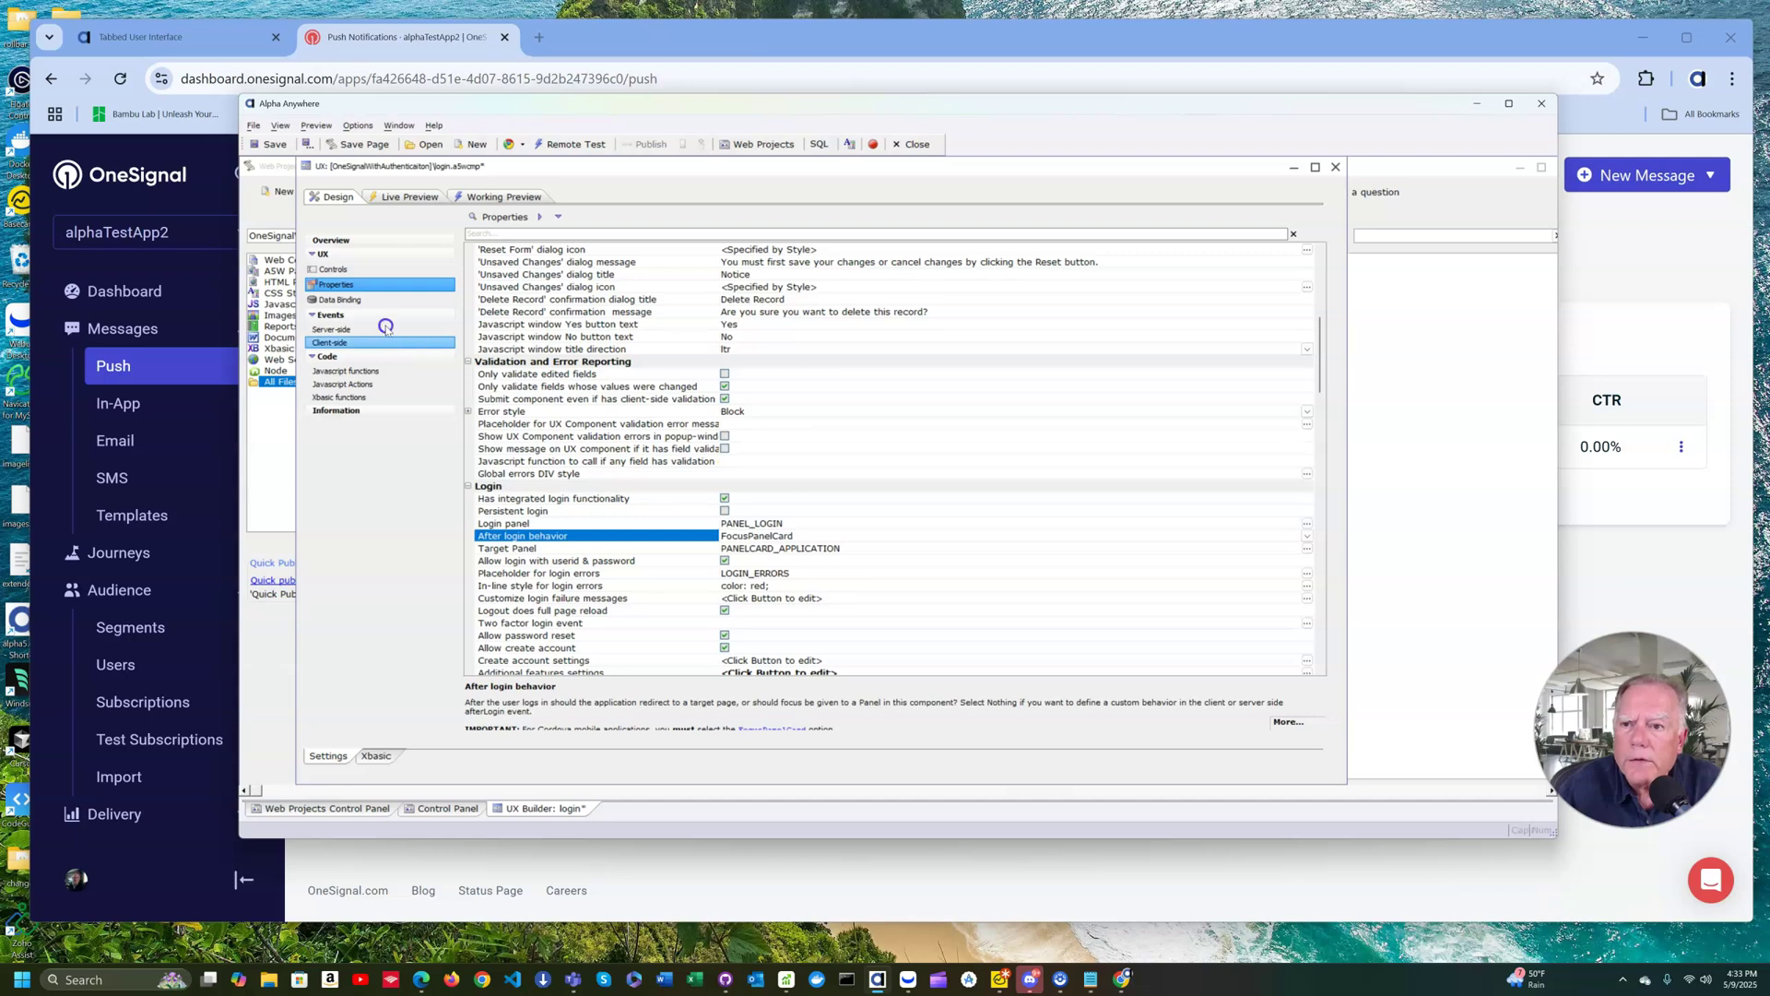
Step: Turn off the background image of the PANEL_LOGIN panel card, then save and close the login component
click(343, 269)
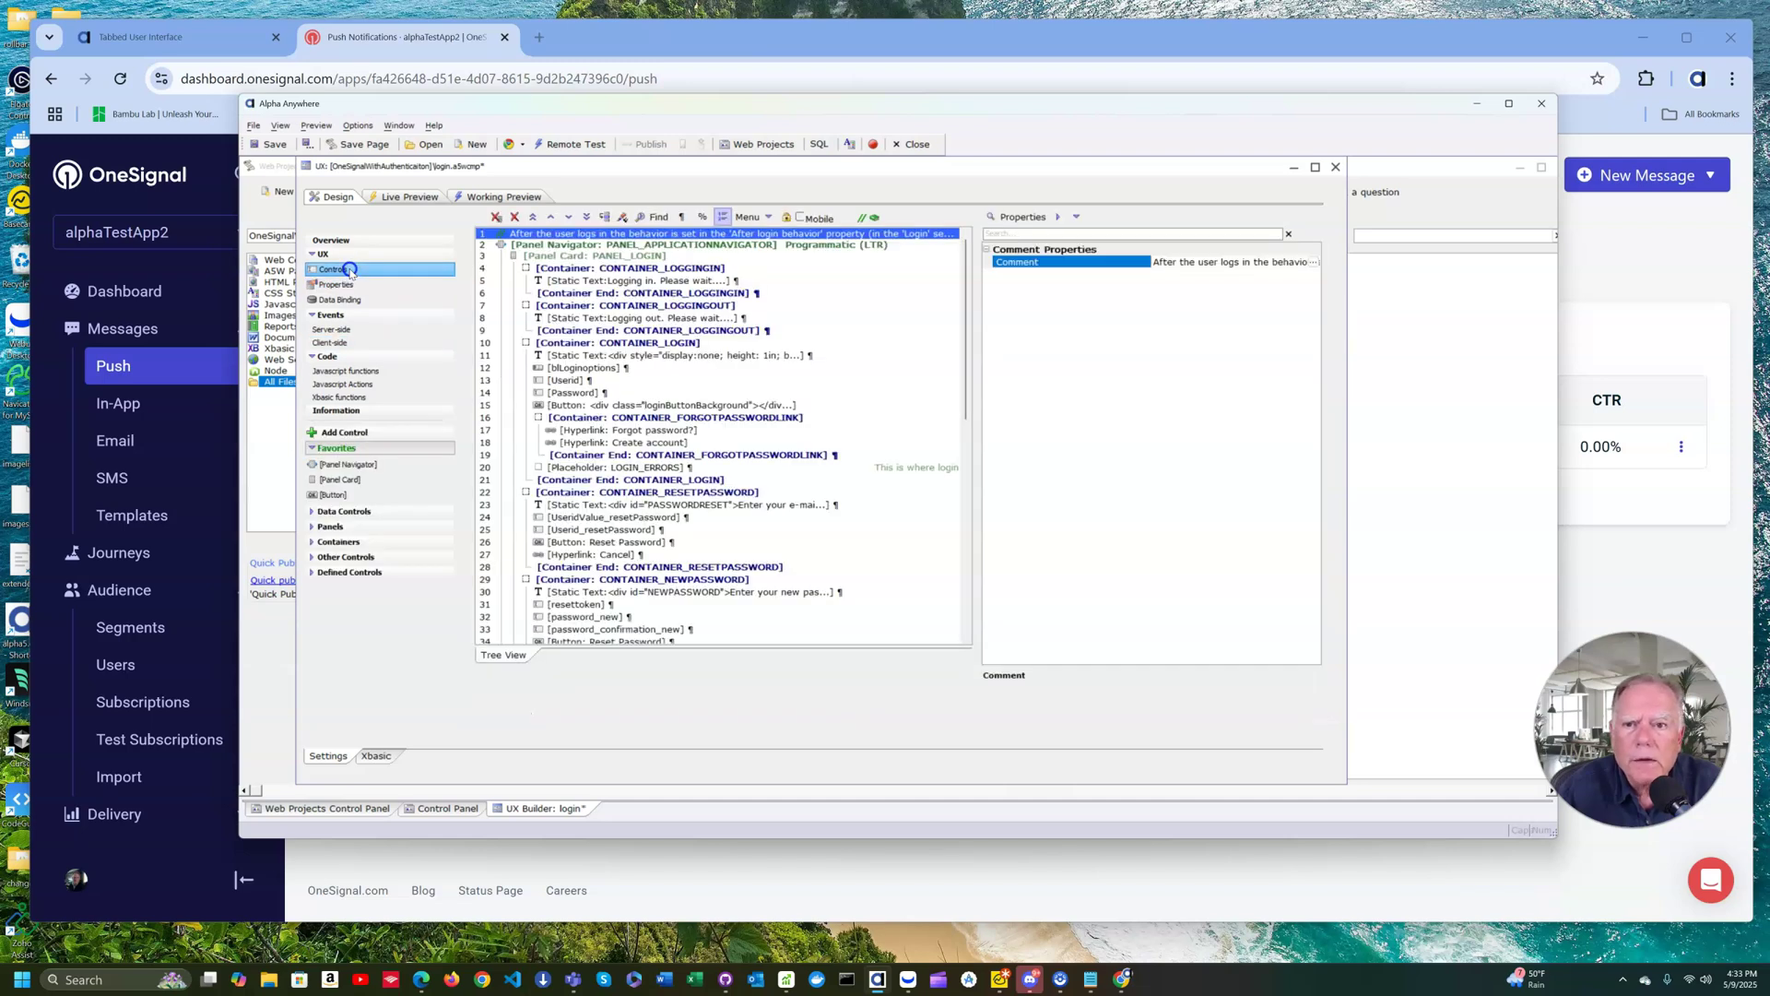
click(604, 256)
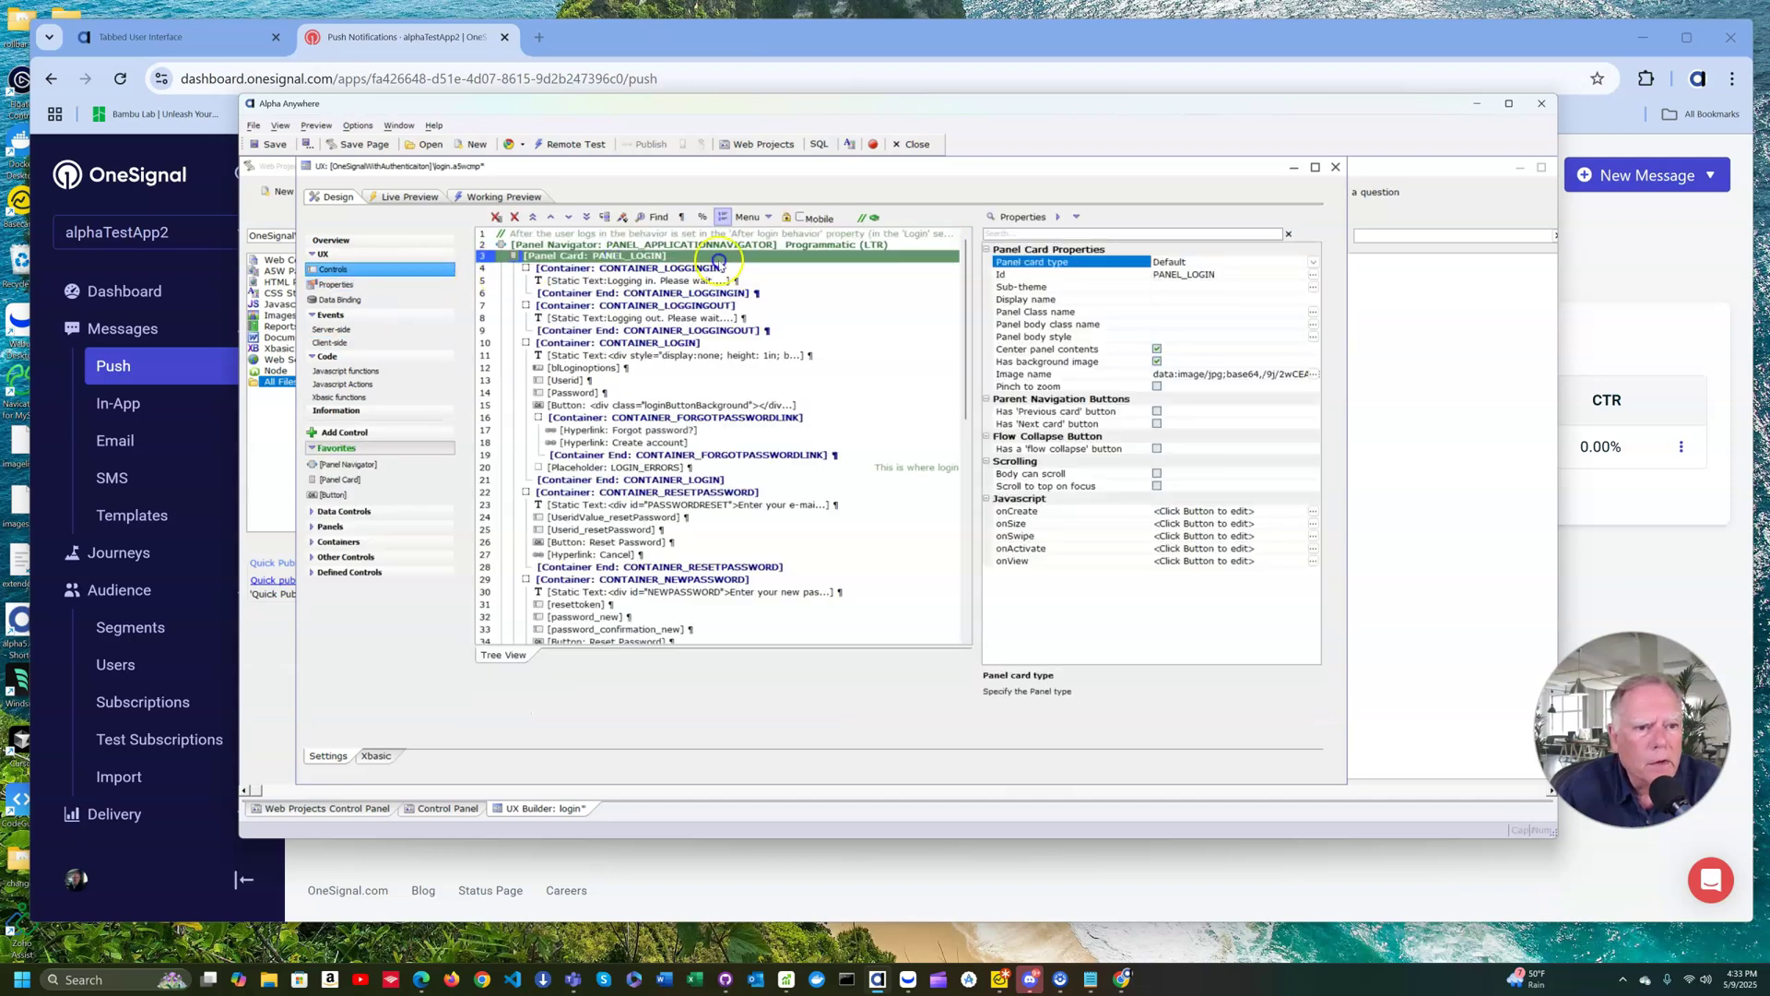
click(1159, 362)
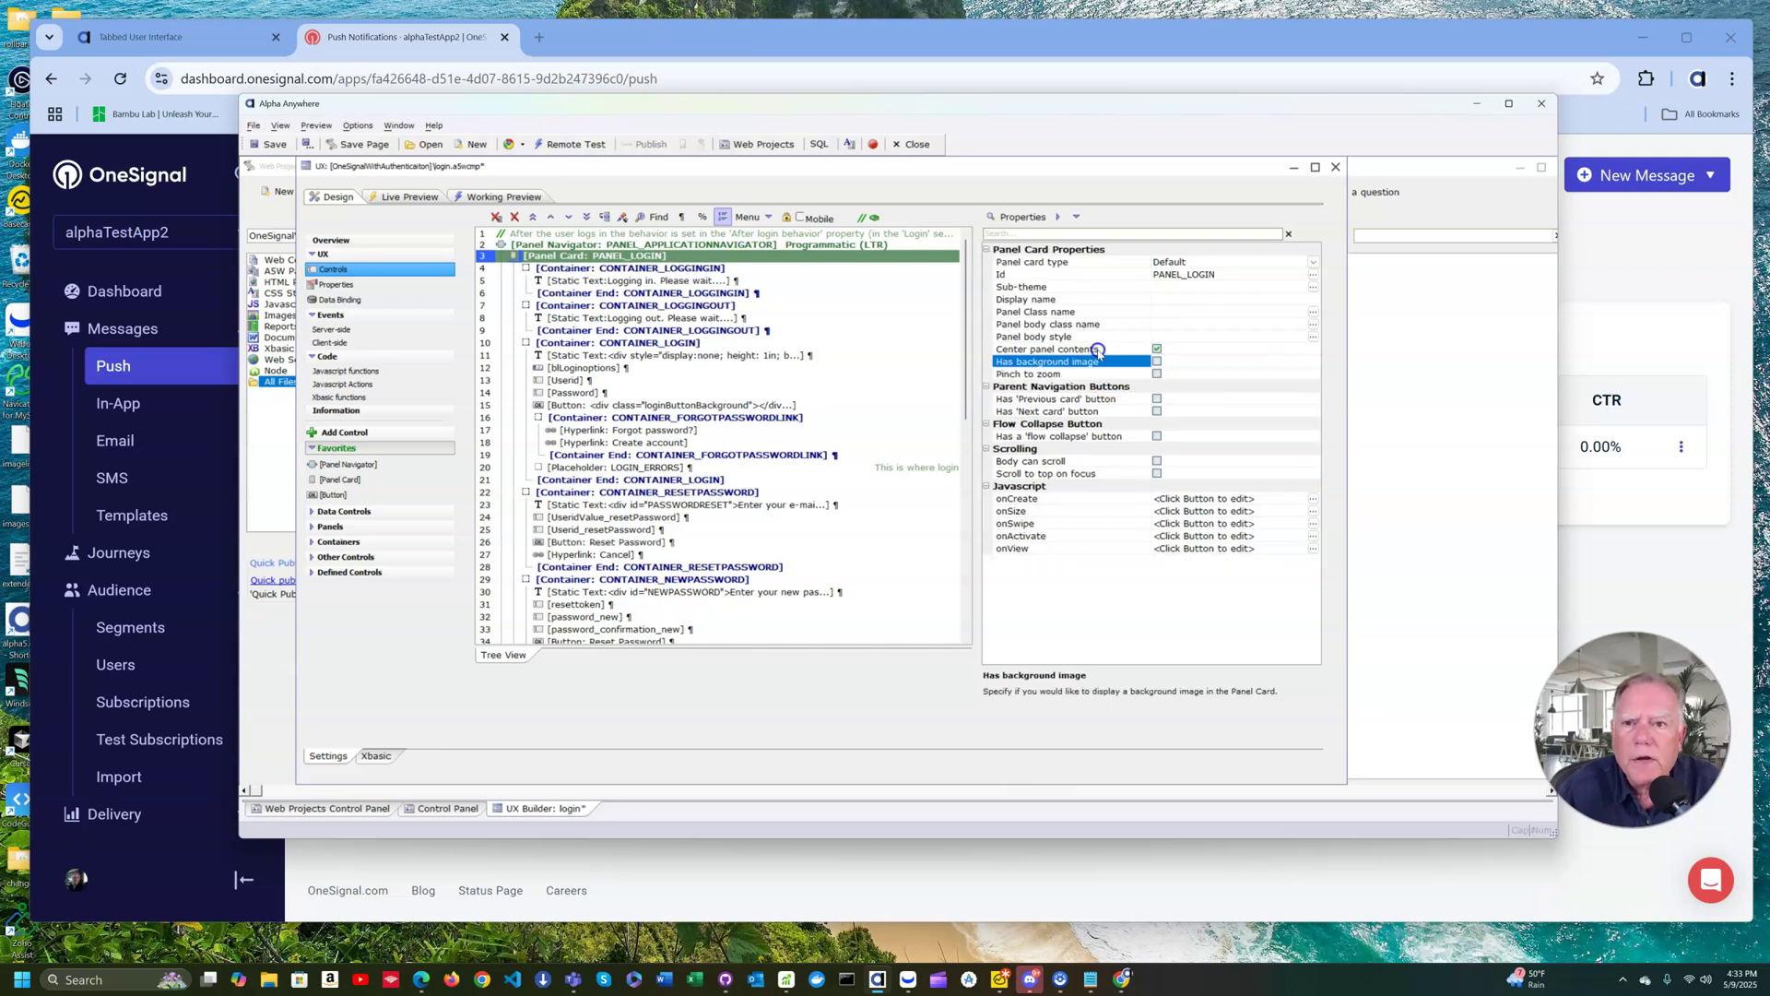
click(273, 148)
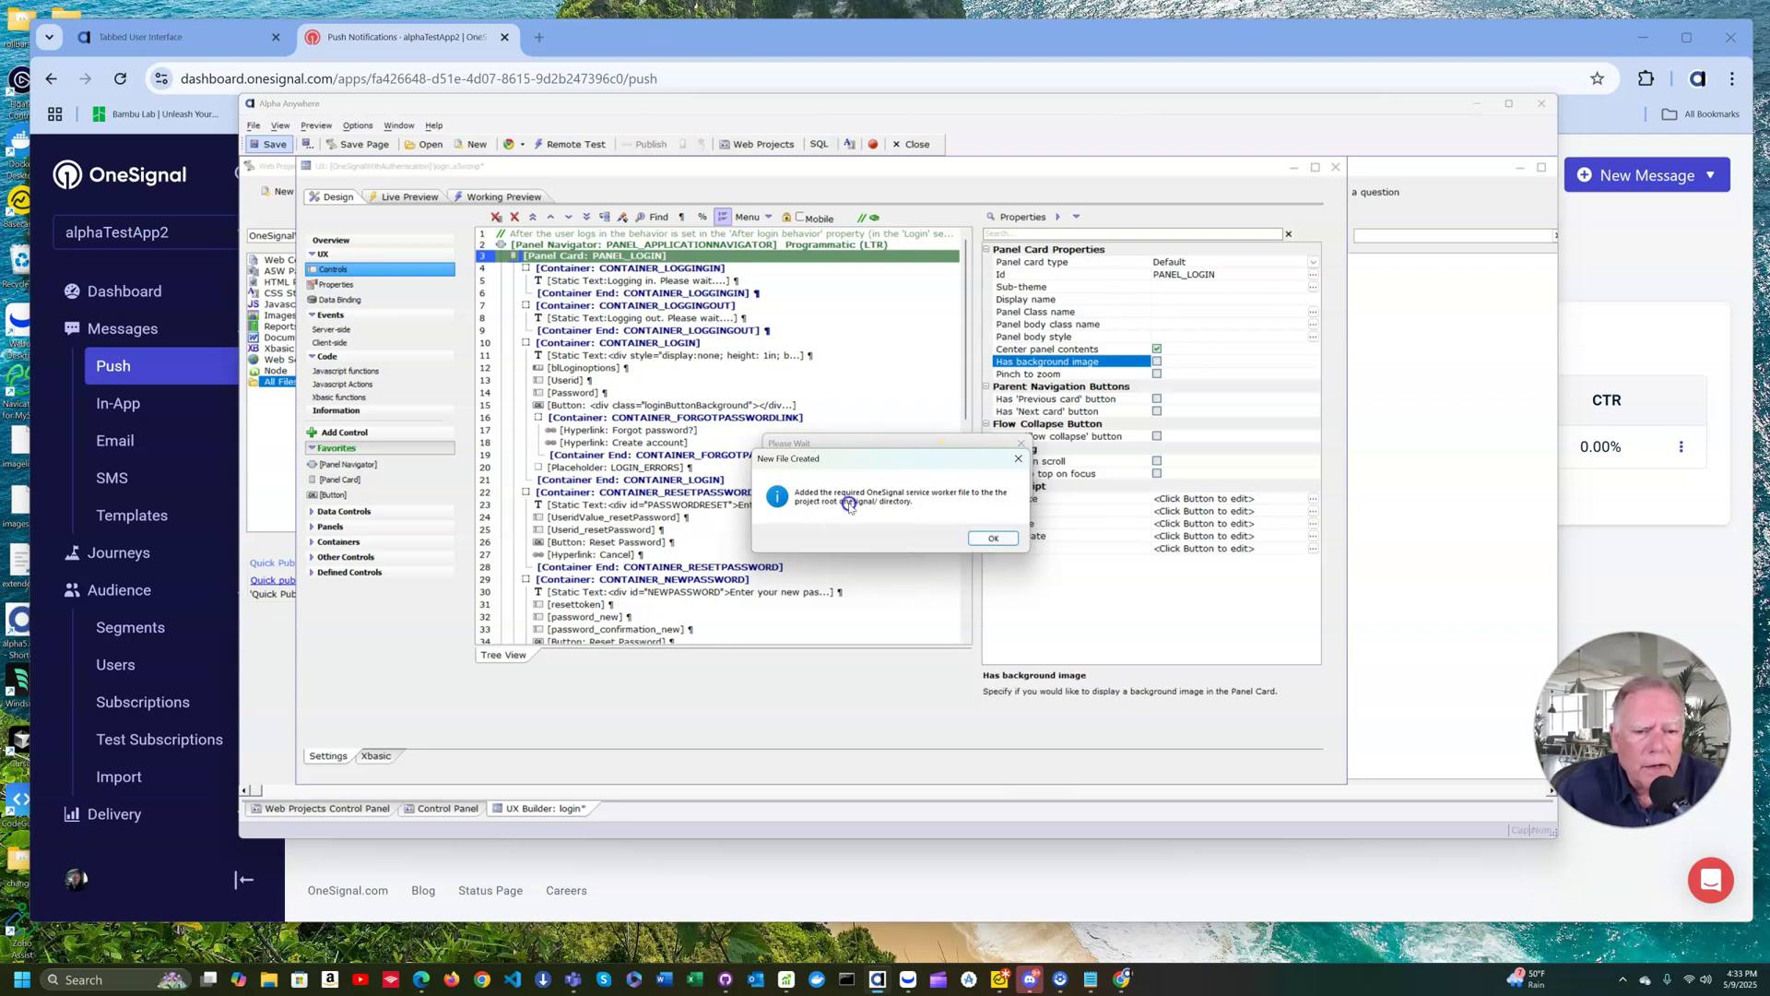
click(988, 538)
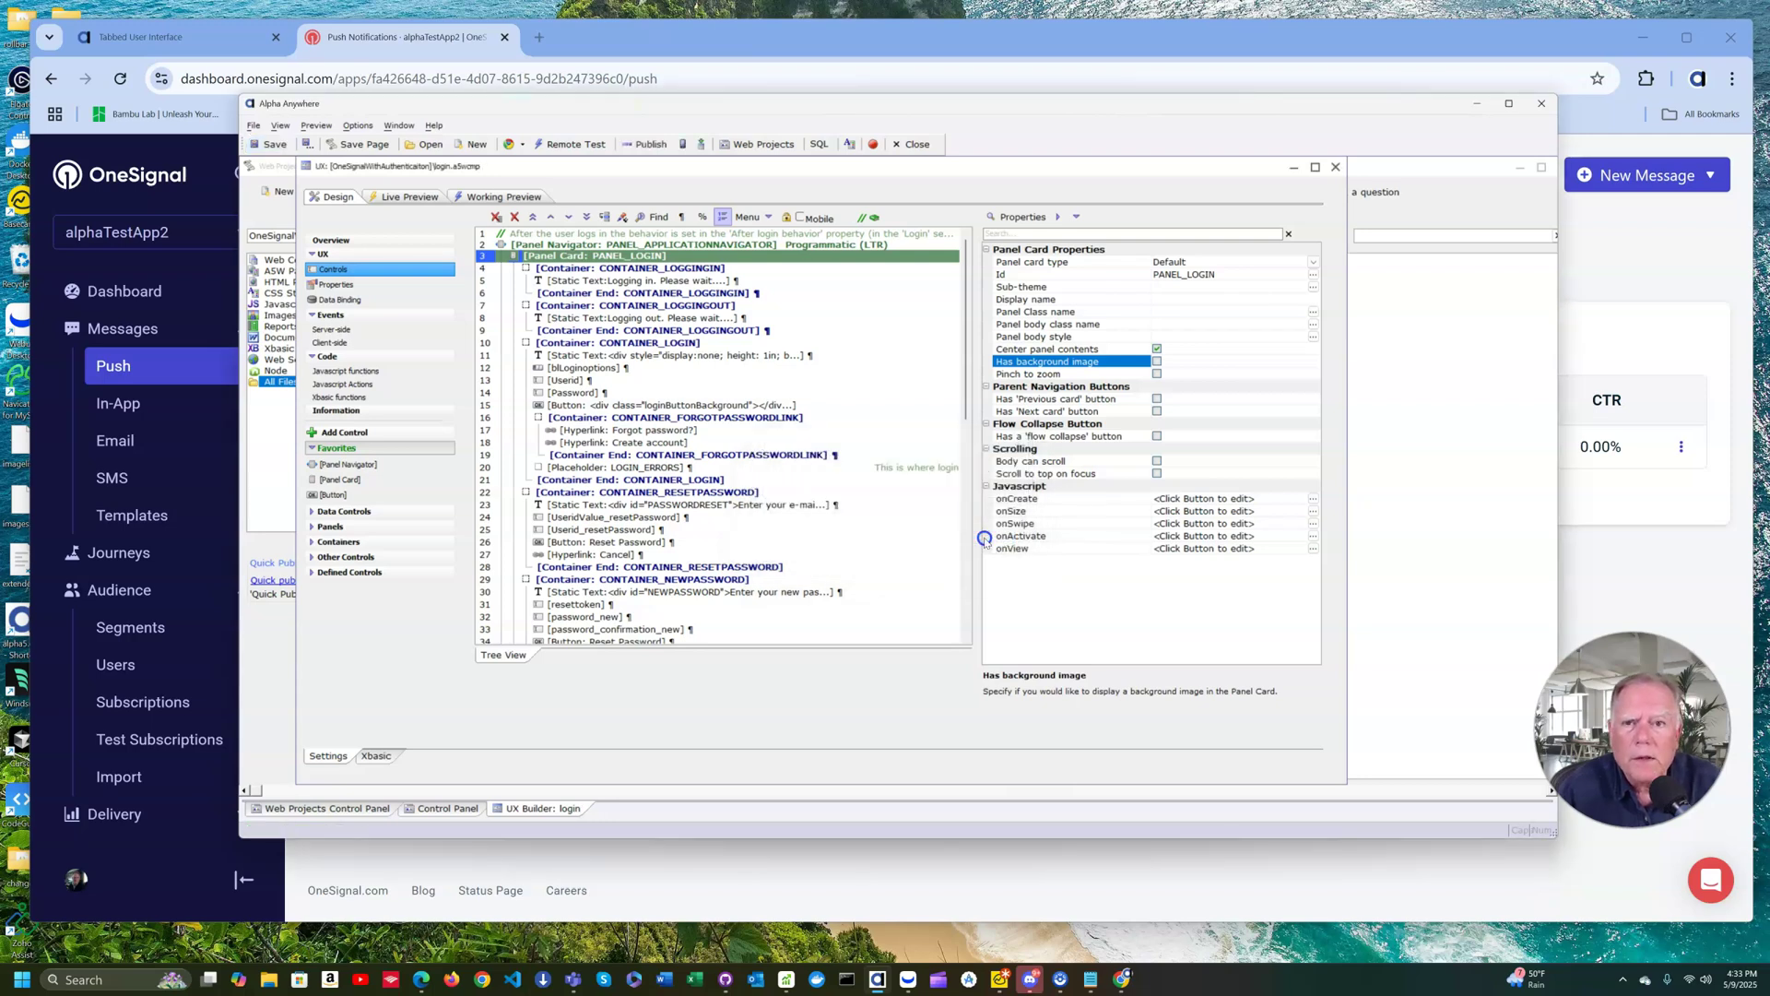
click(1335, 167)
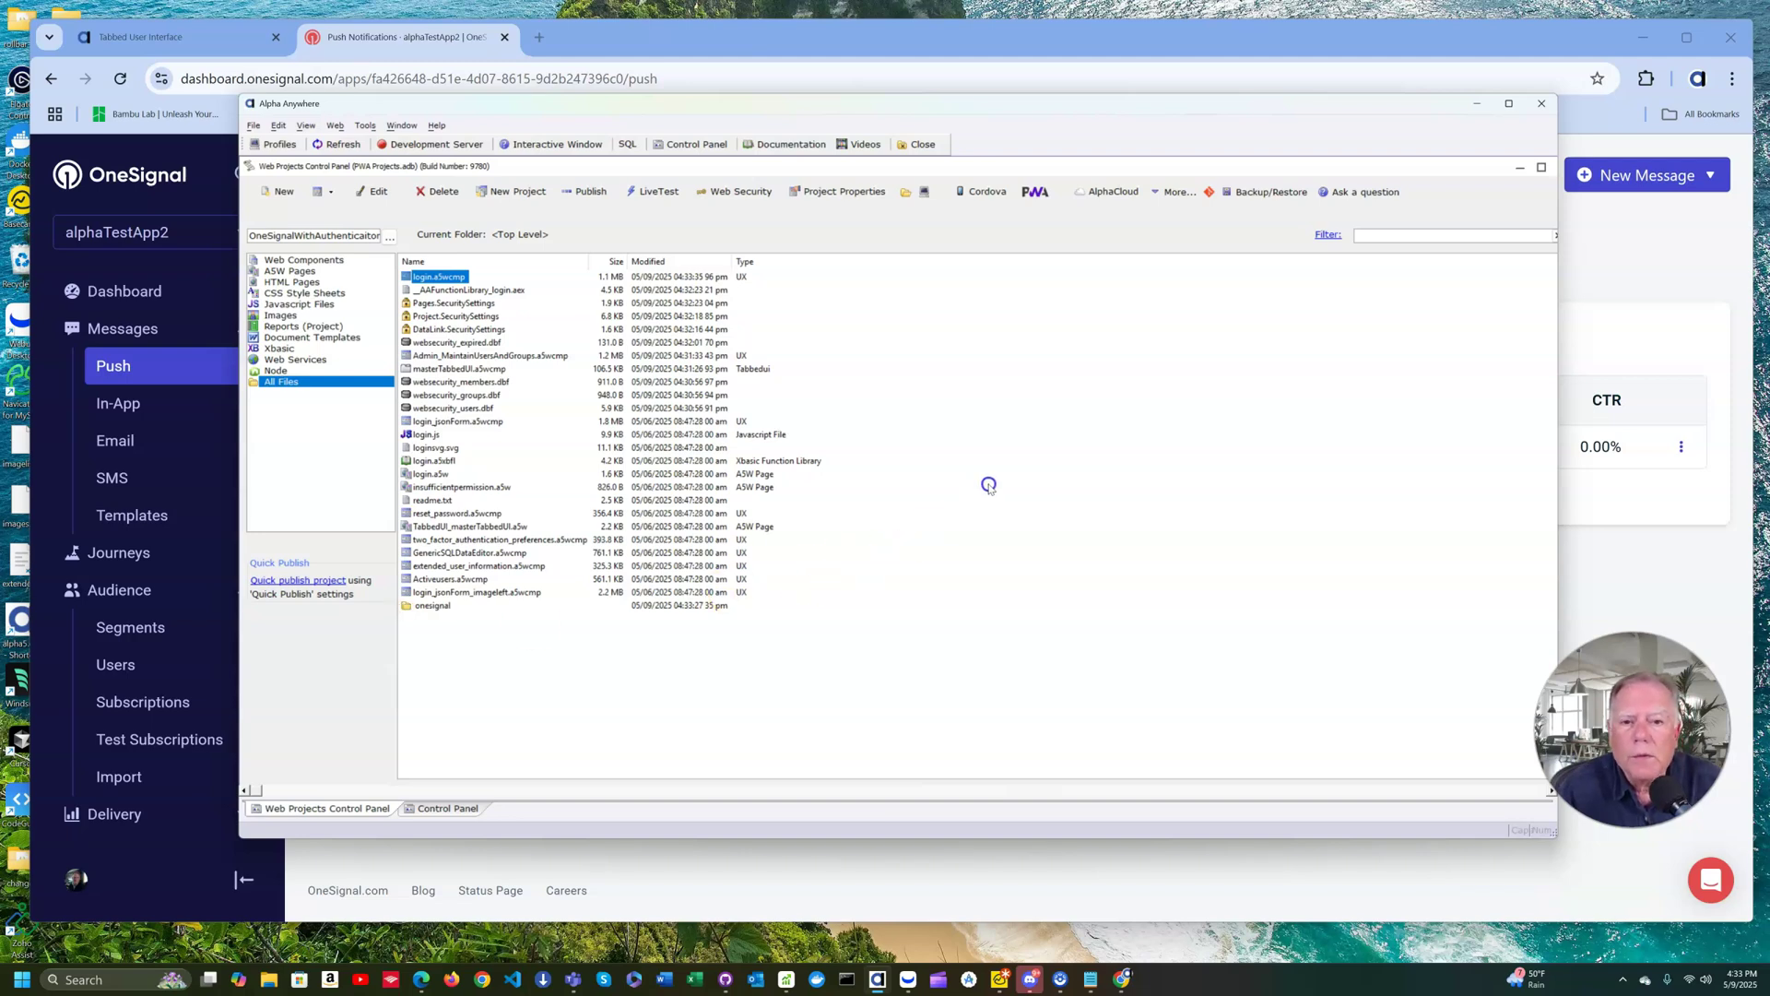
Step: Run login.a5w as a Live Test on the development server, starting the server, and show the browser's developer tools
click(658, 192)
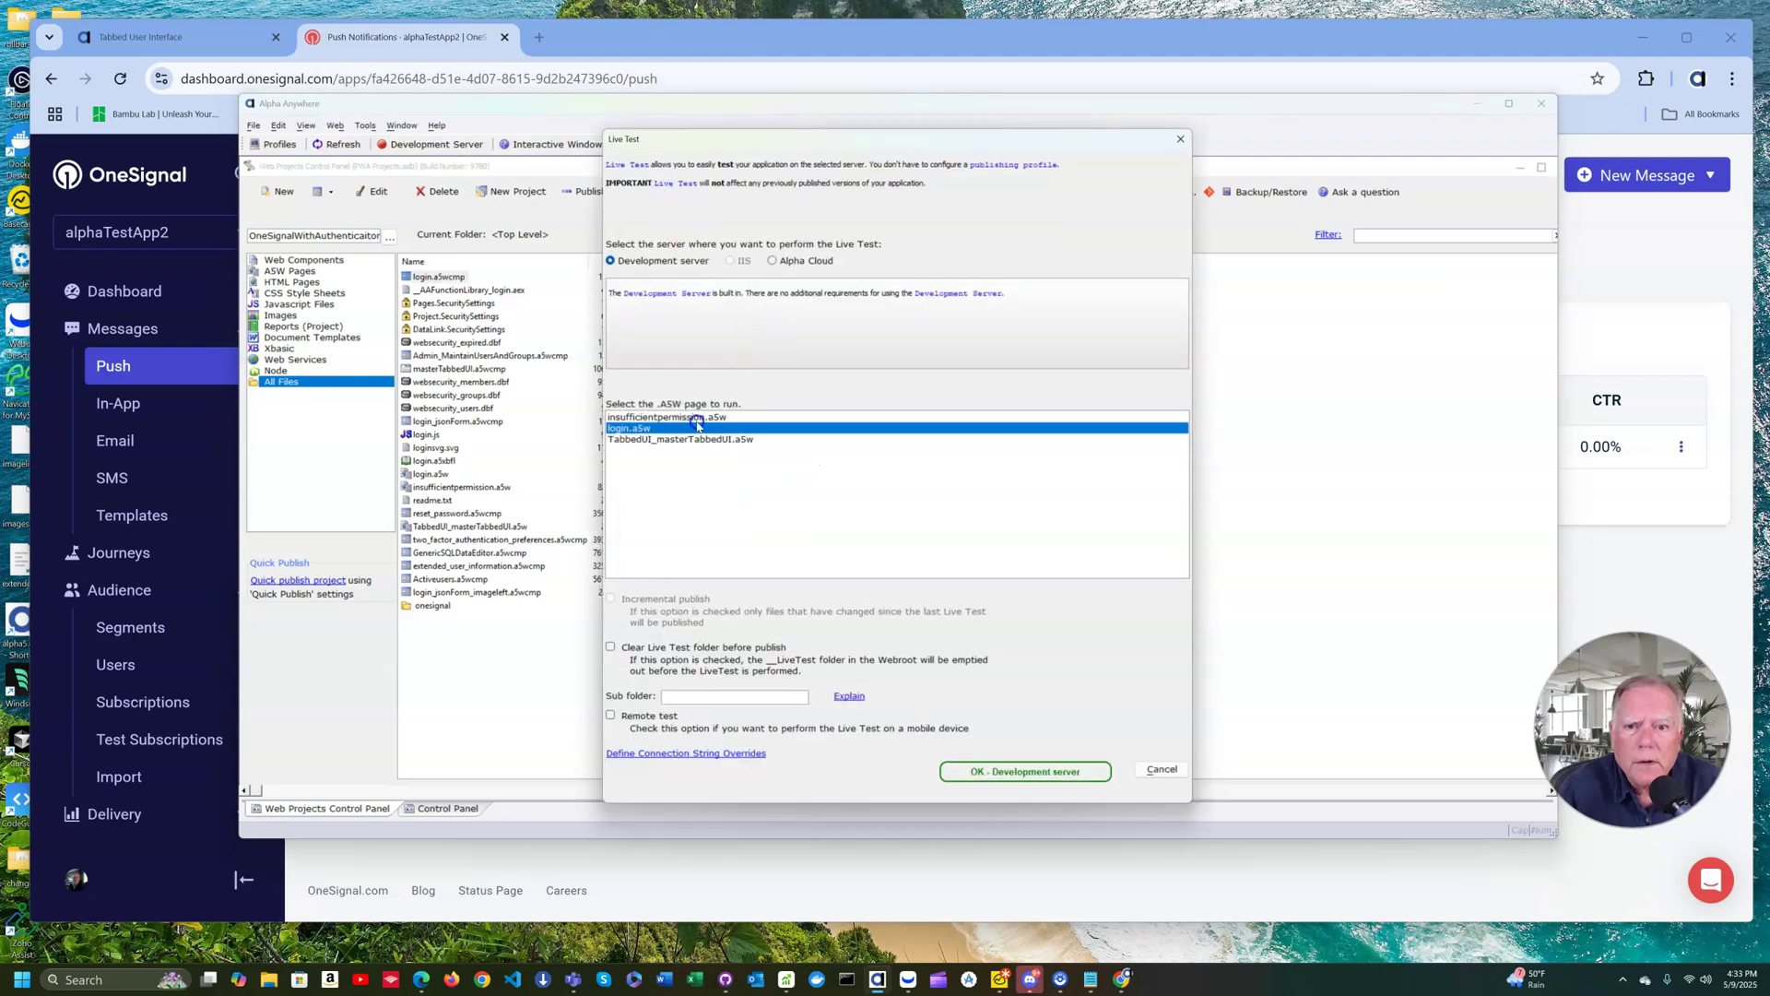
click(1037, 773)
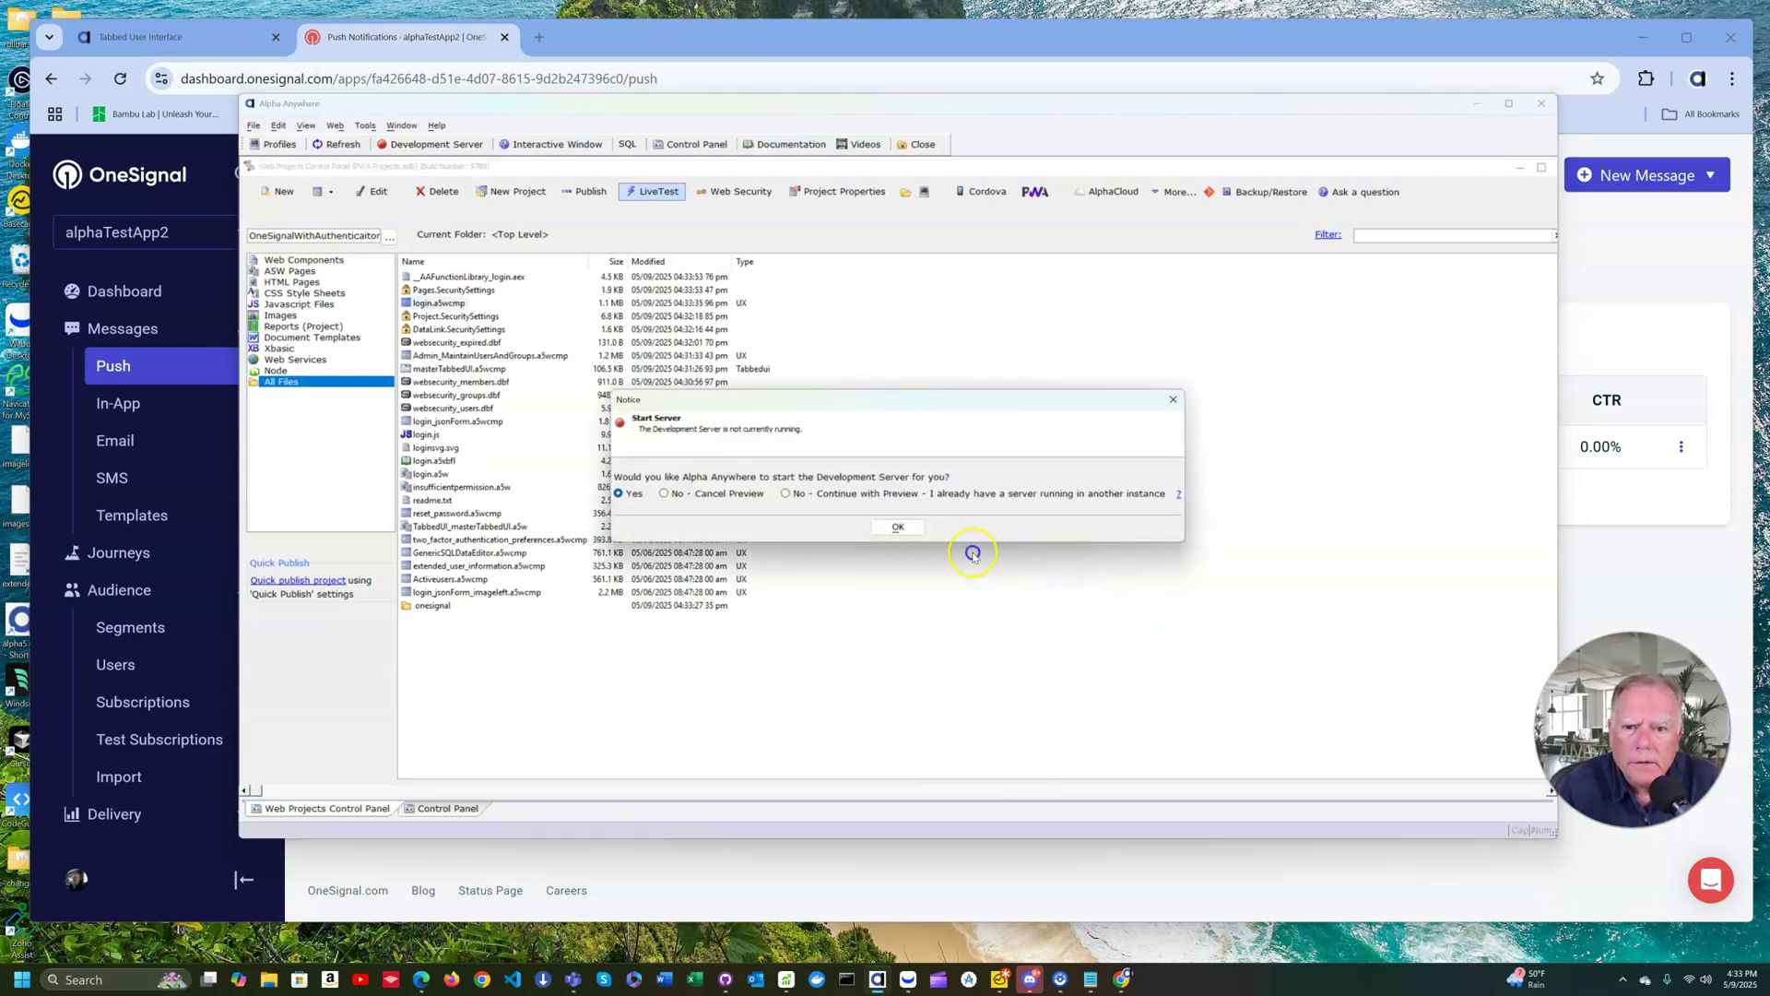
click(895, 526)
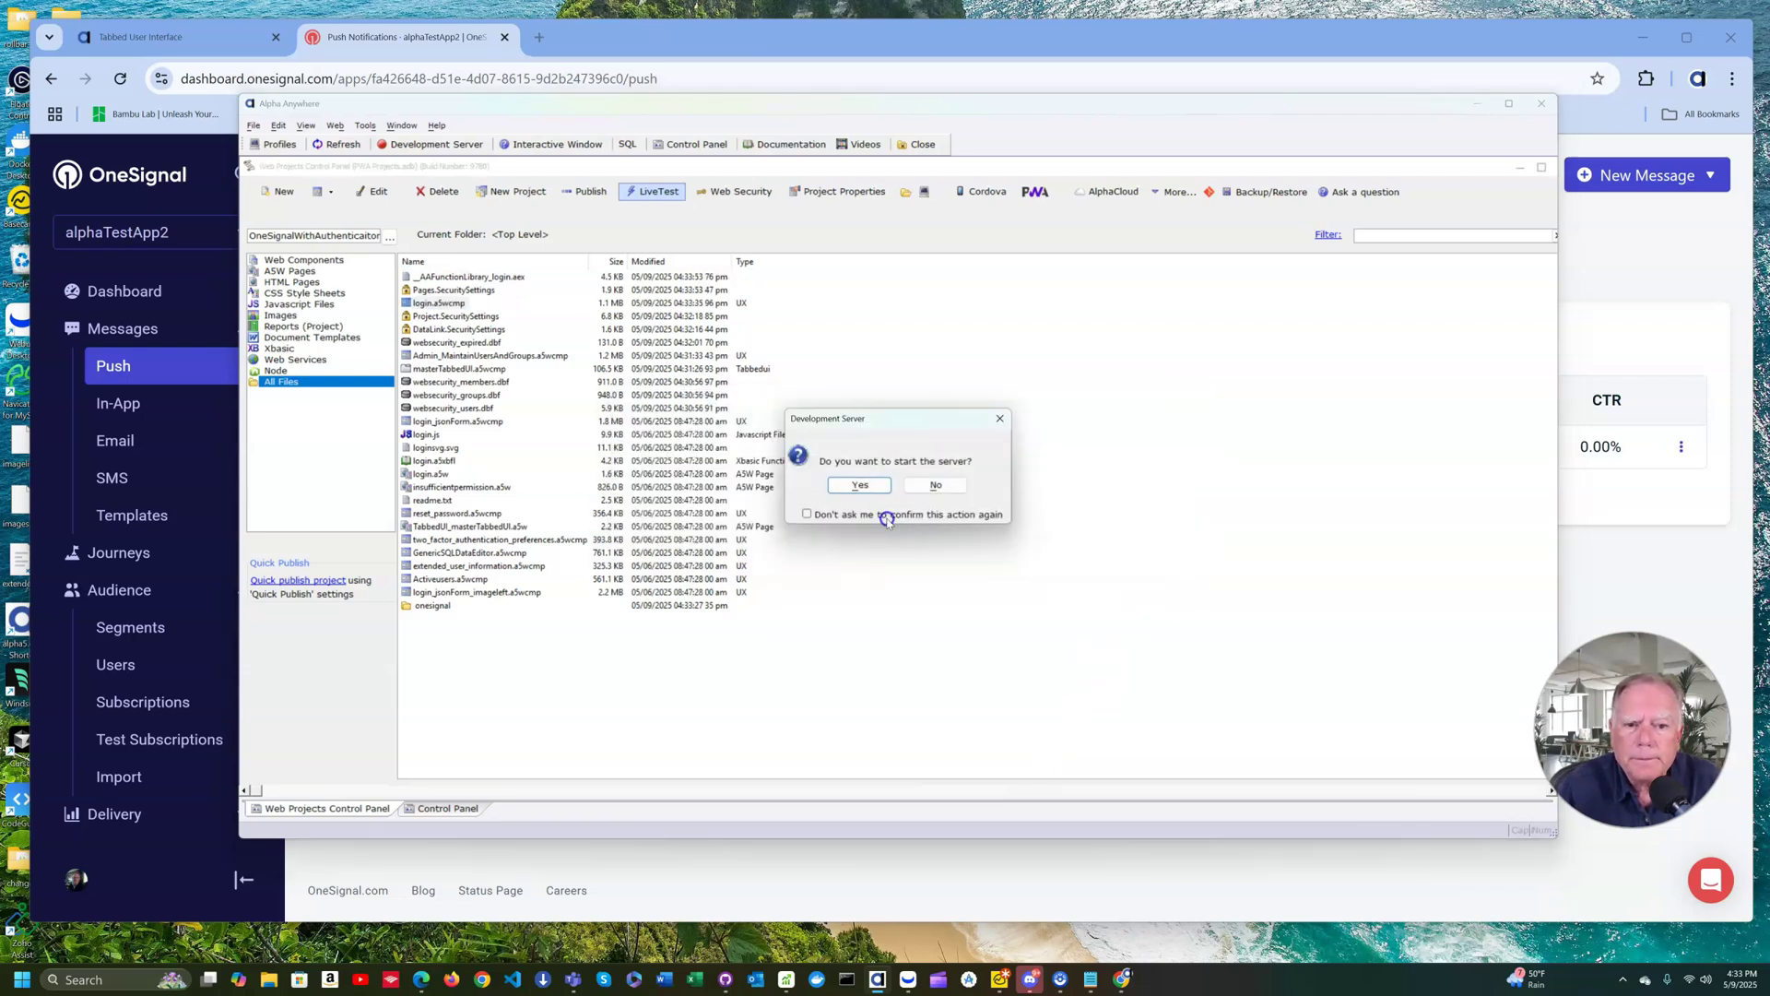
click(876, 483)
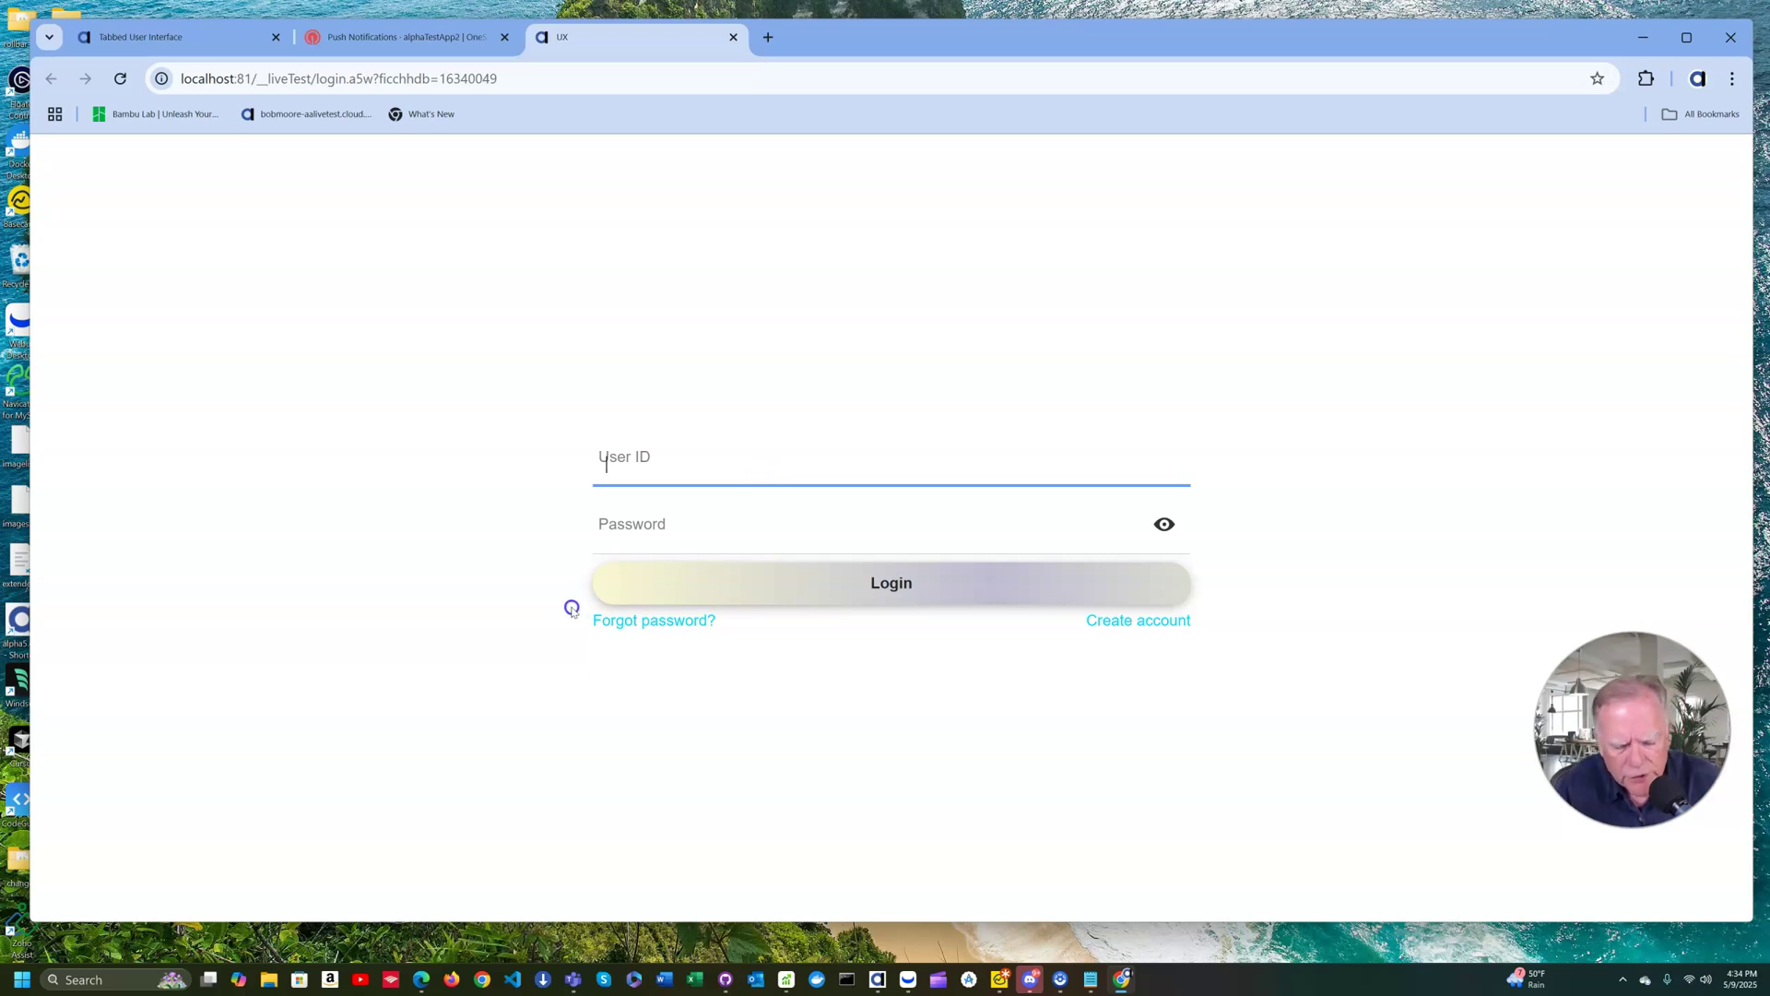
key(F12)
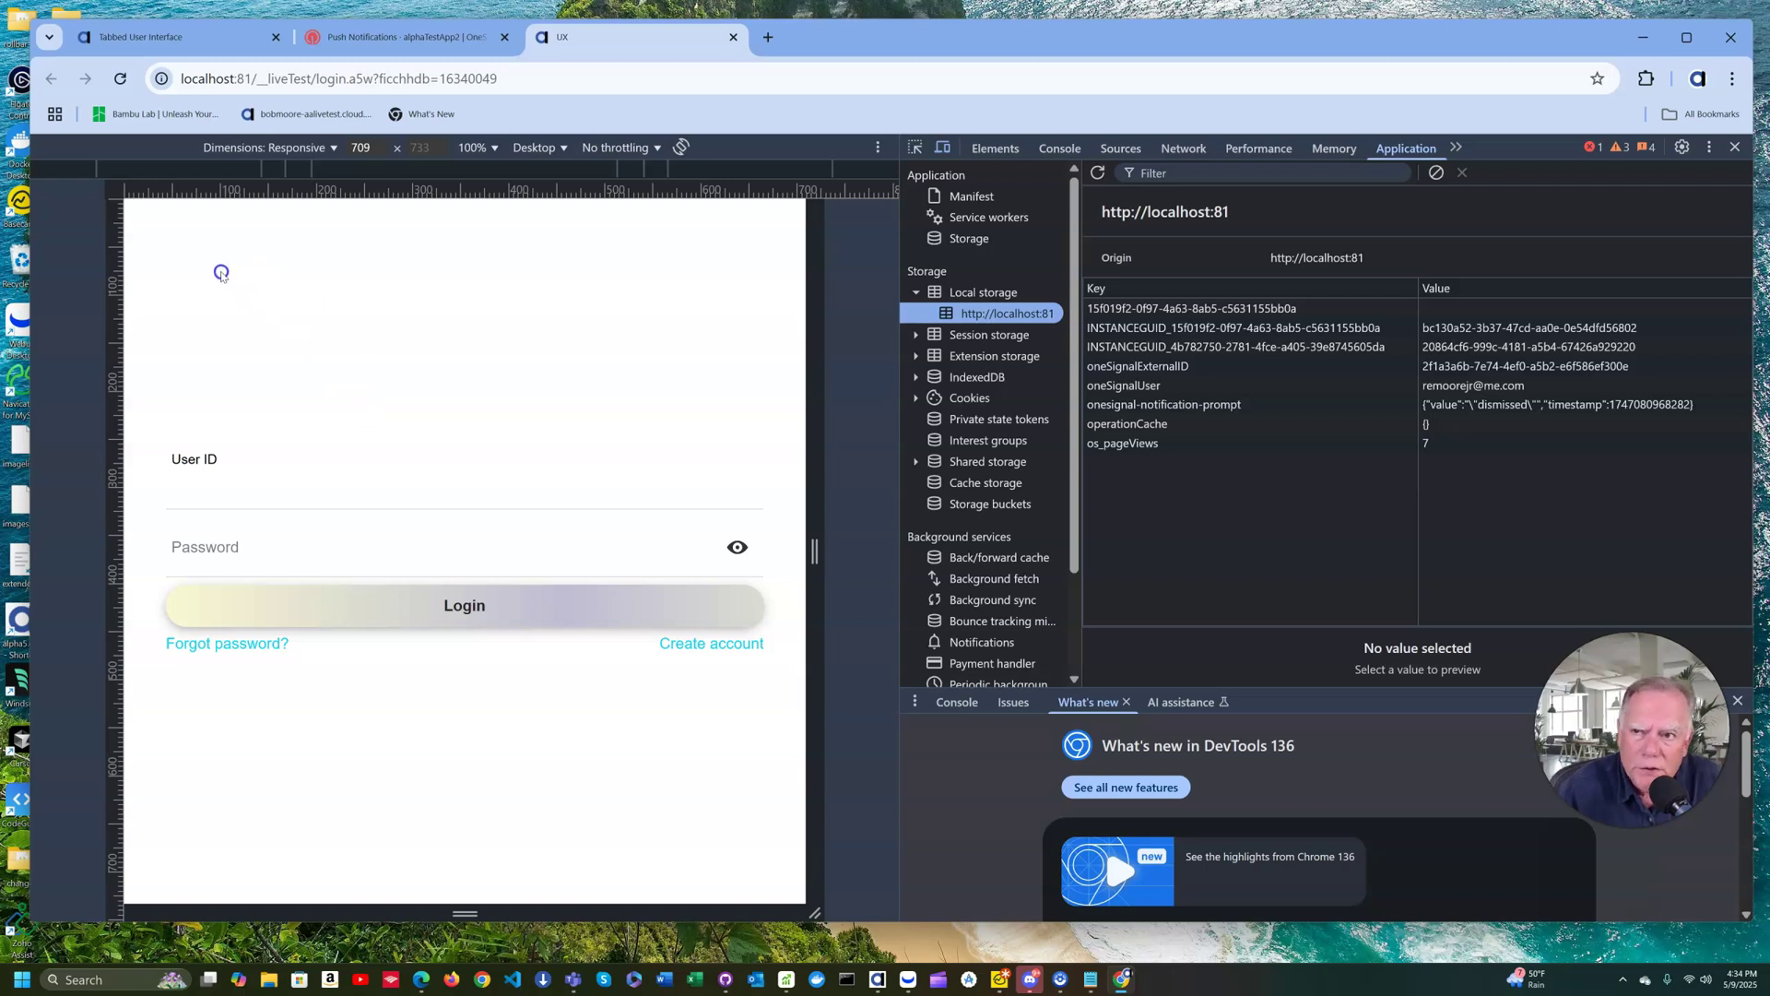
Step: Delete the stored site data for localhost:81 and reset its permissions in the browser's site settings
click(161, 80)
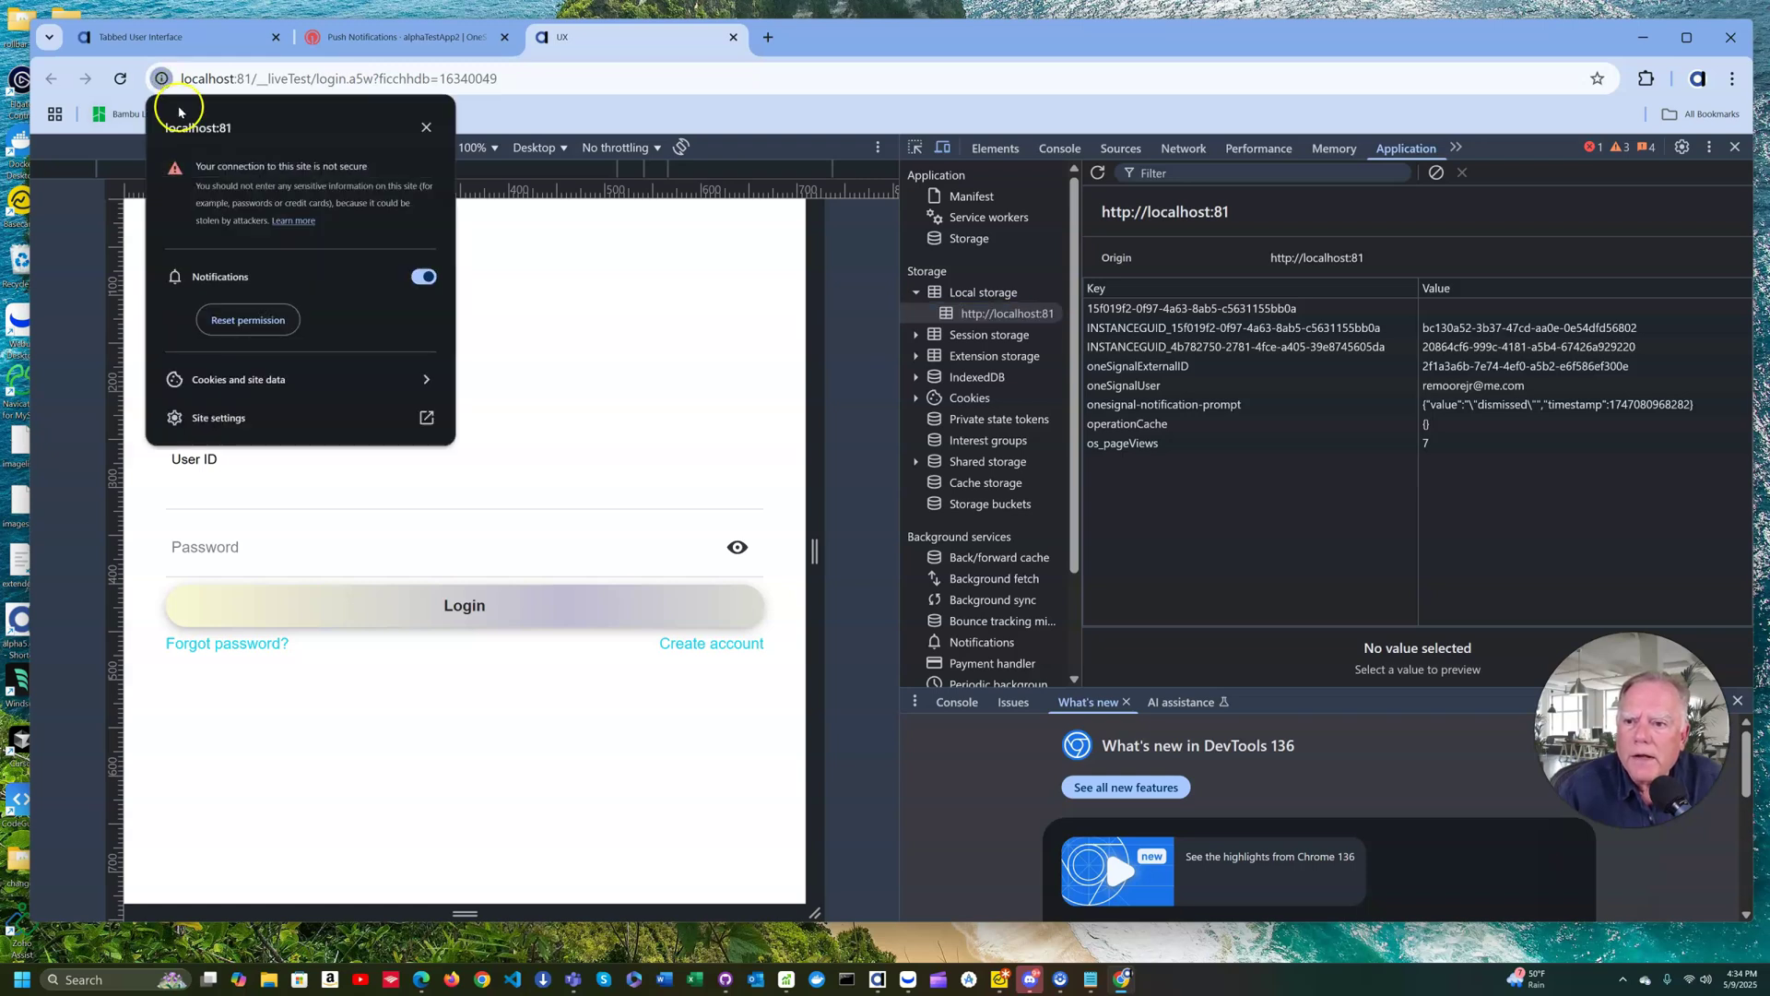
click(226, 417)
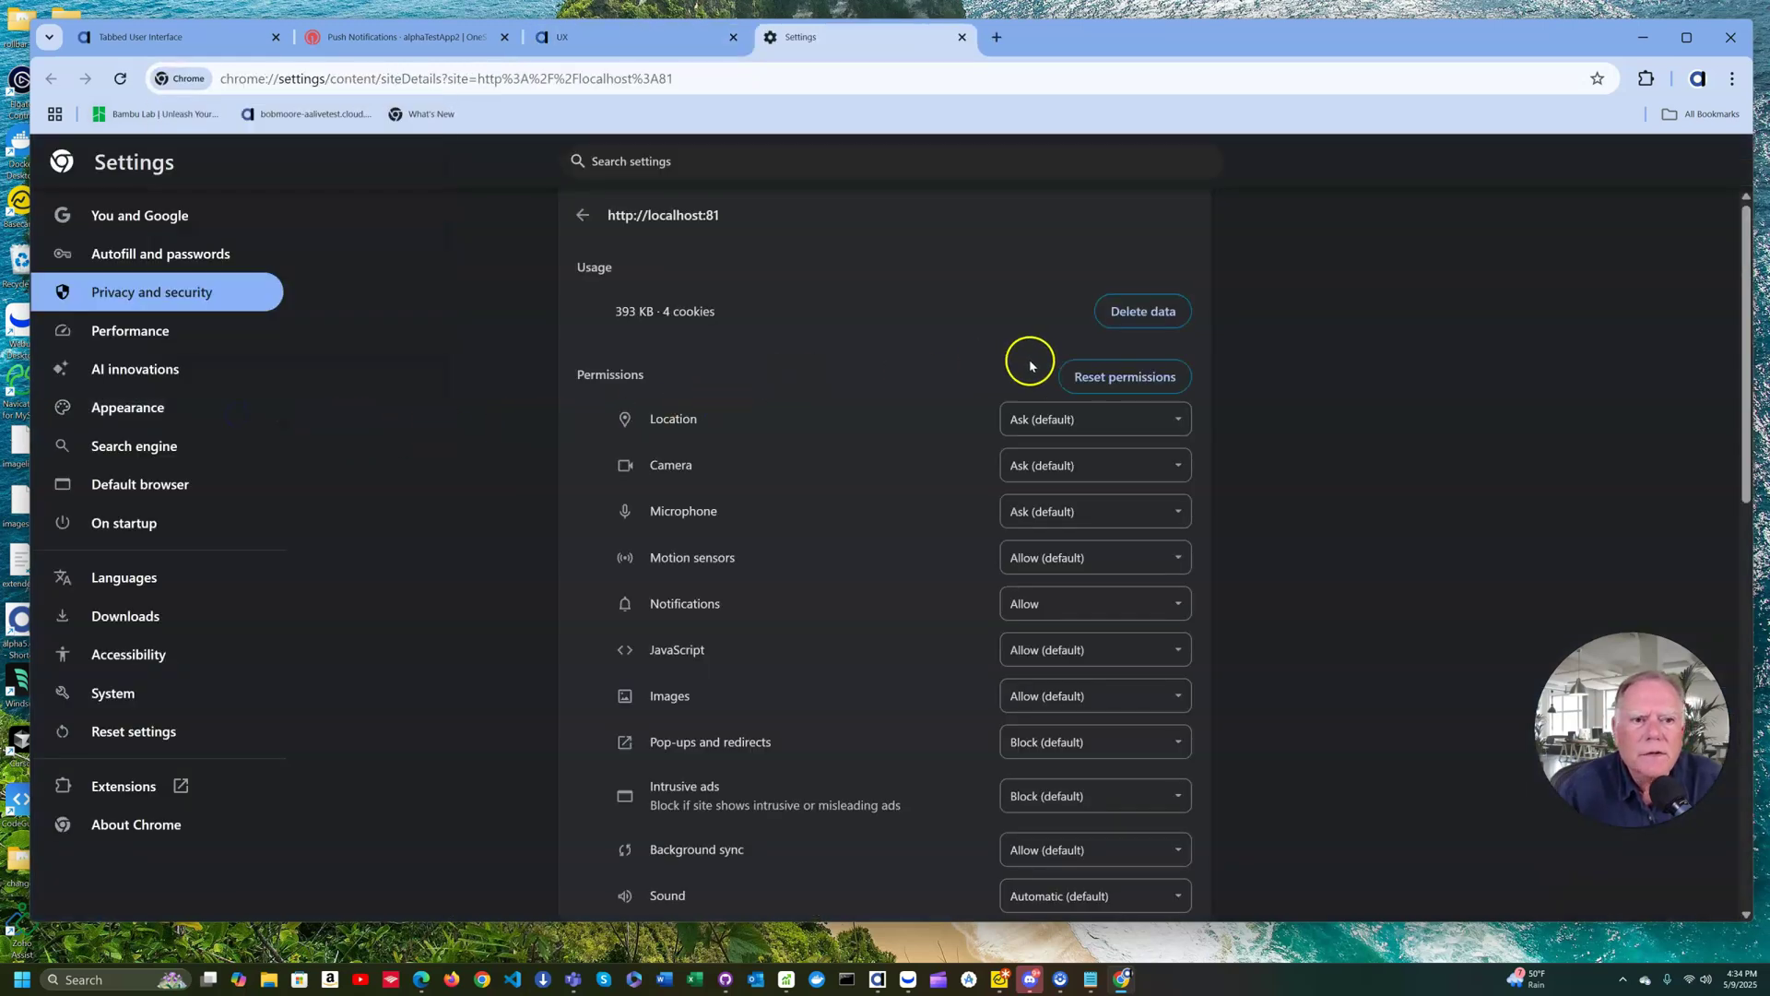
click(1139, 311)
click(1090, 605)
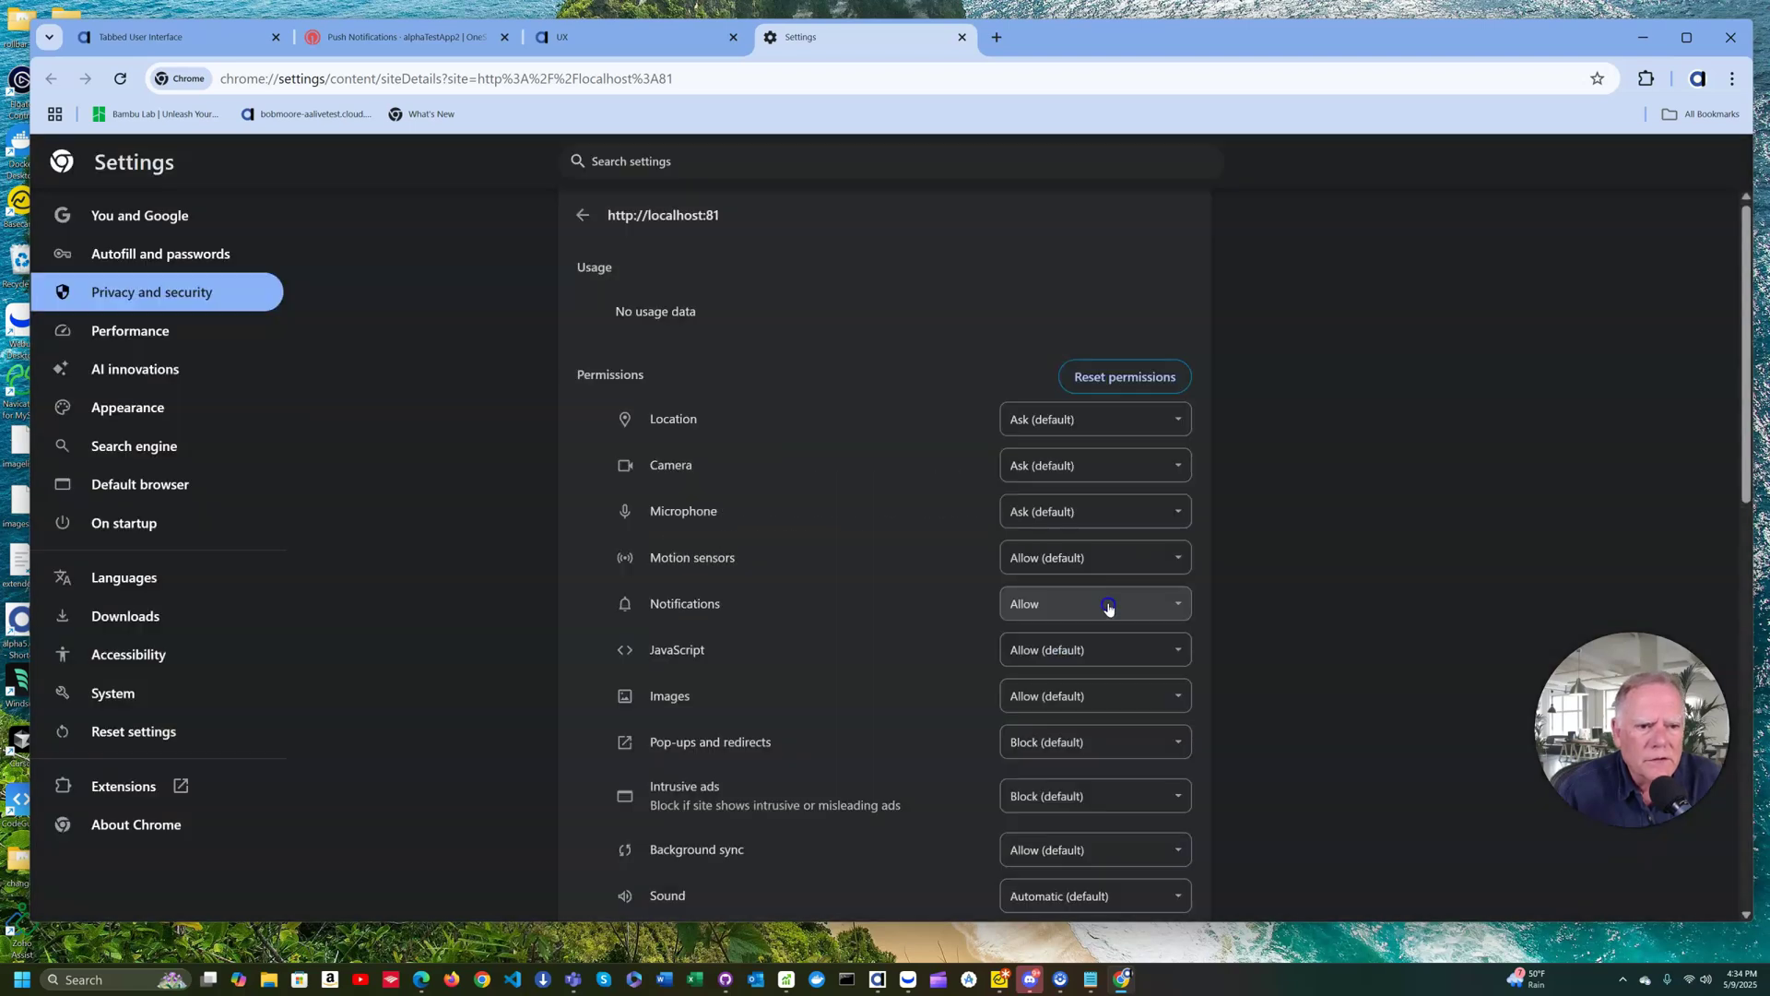
click(1157, 378)
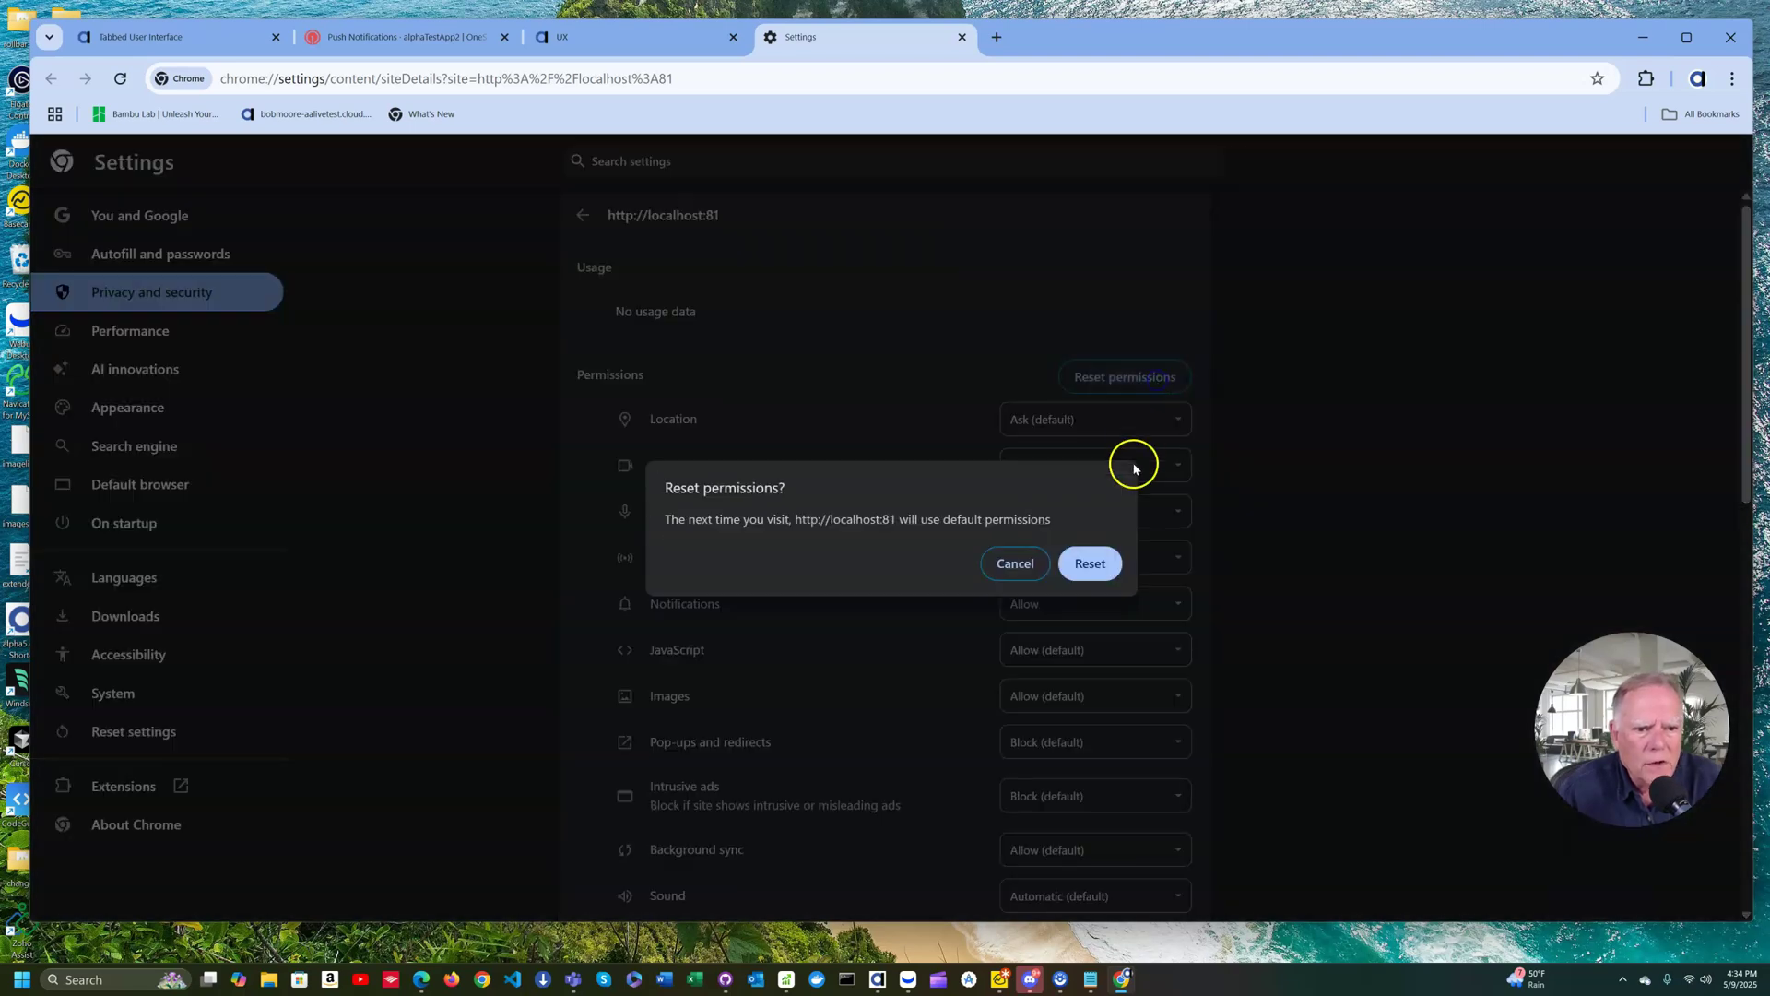
click(1090, 563)
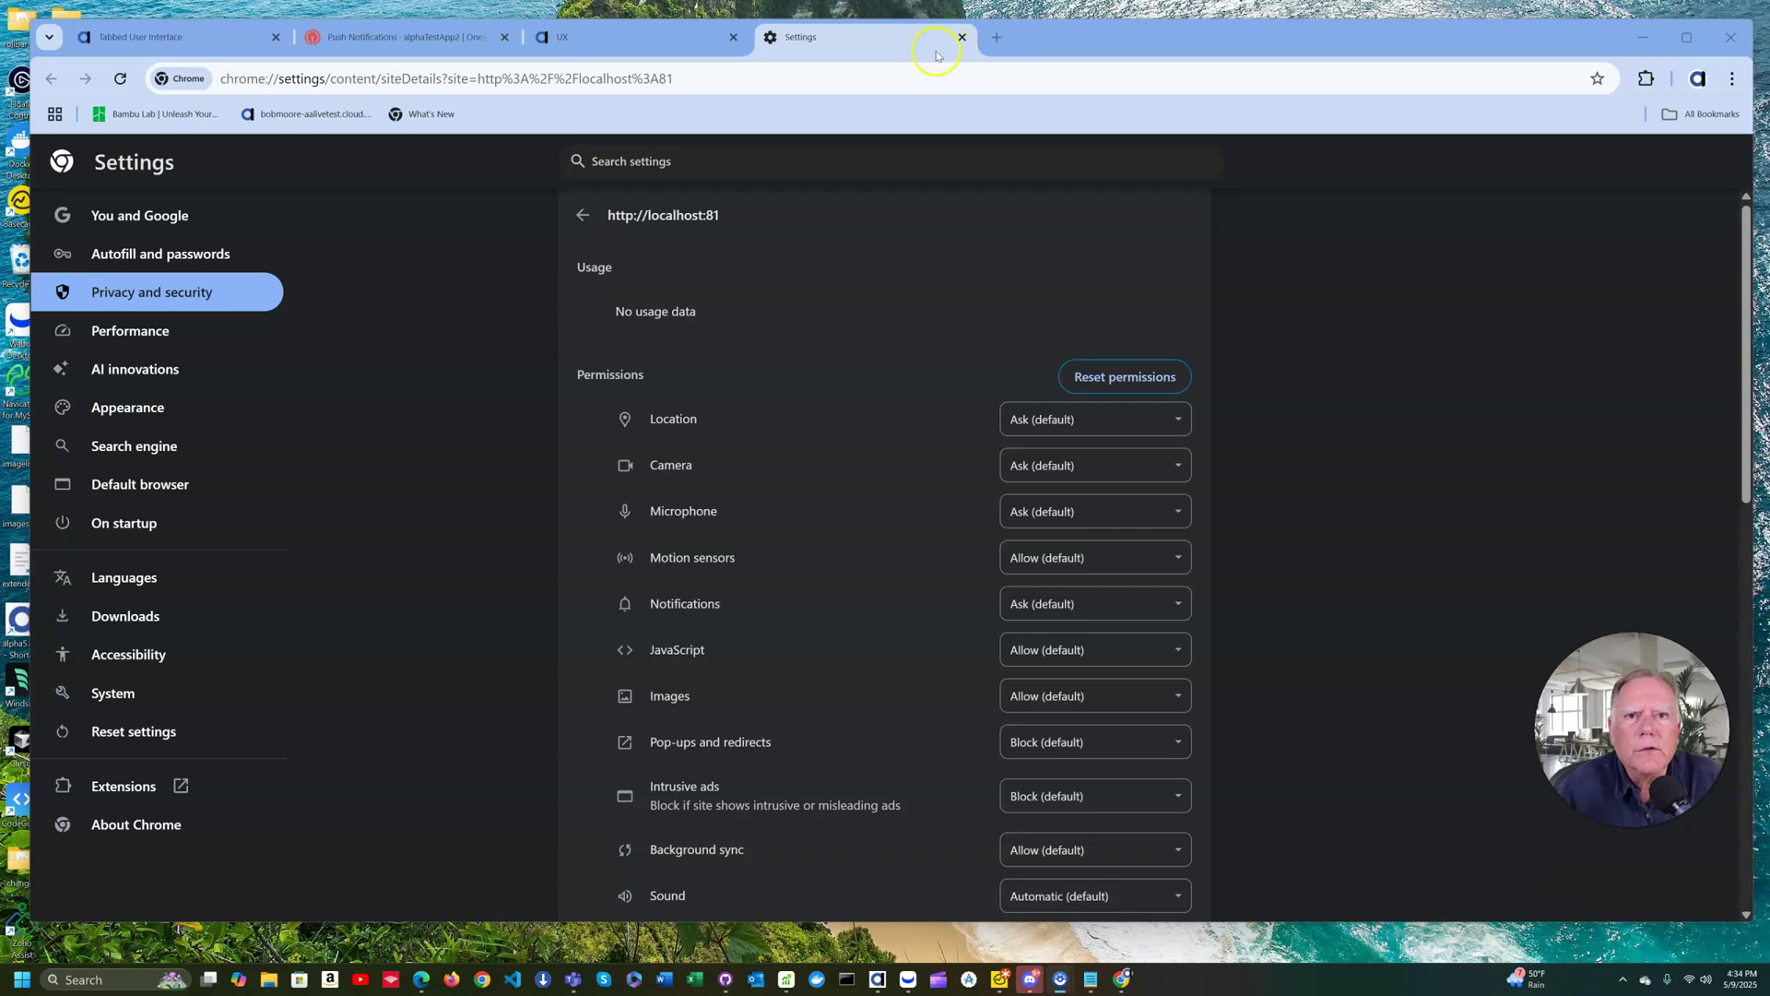
drag(1168, 34, 1180, 40)
click(964, 49)
Step: Reload the login page and subscribe to its notifications, allowing localhost:81 to show them
click(390, 173)
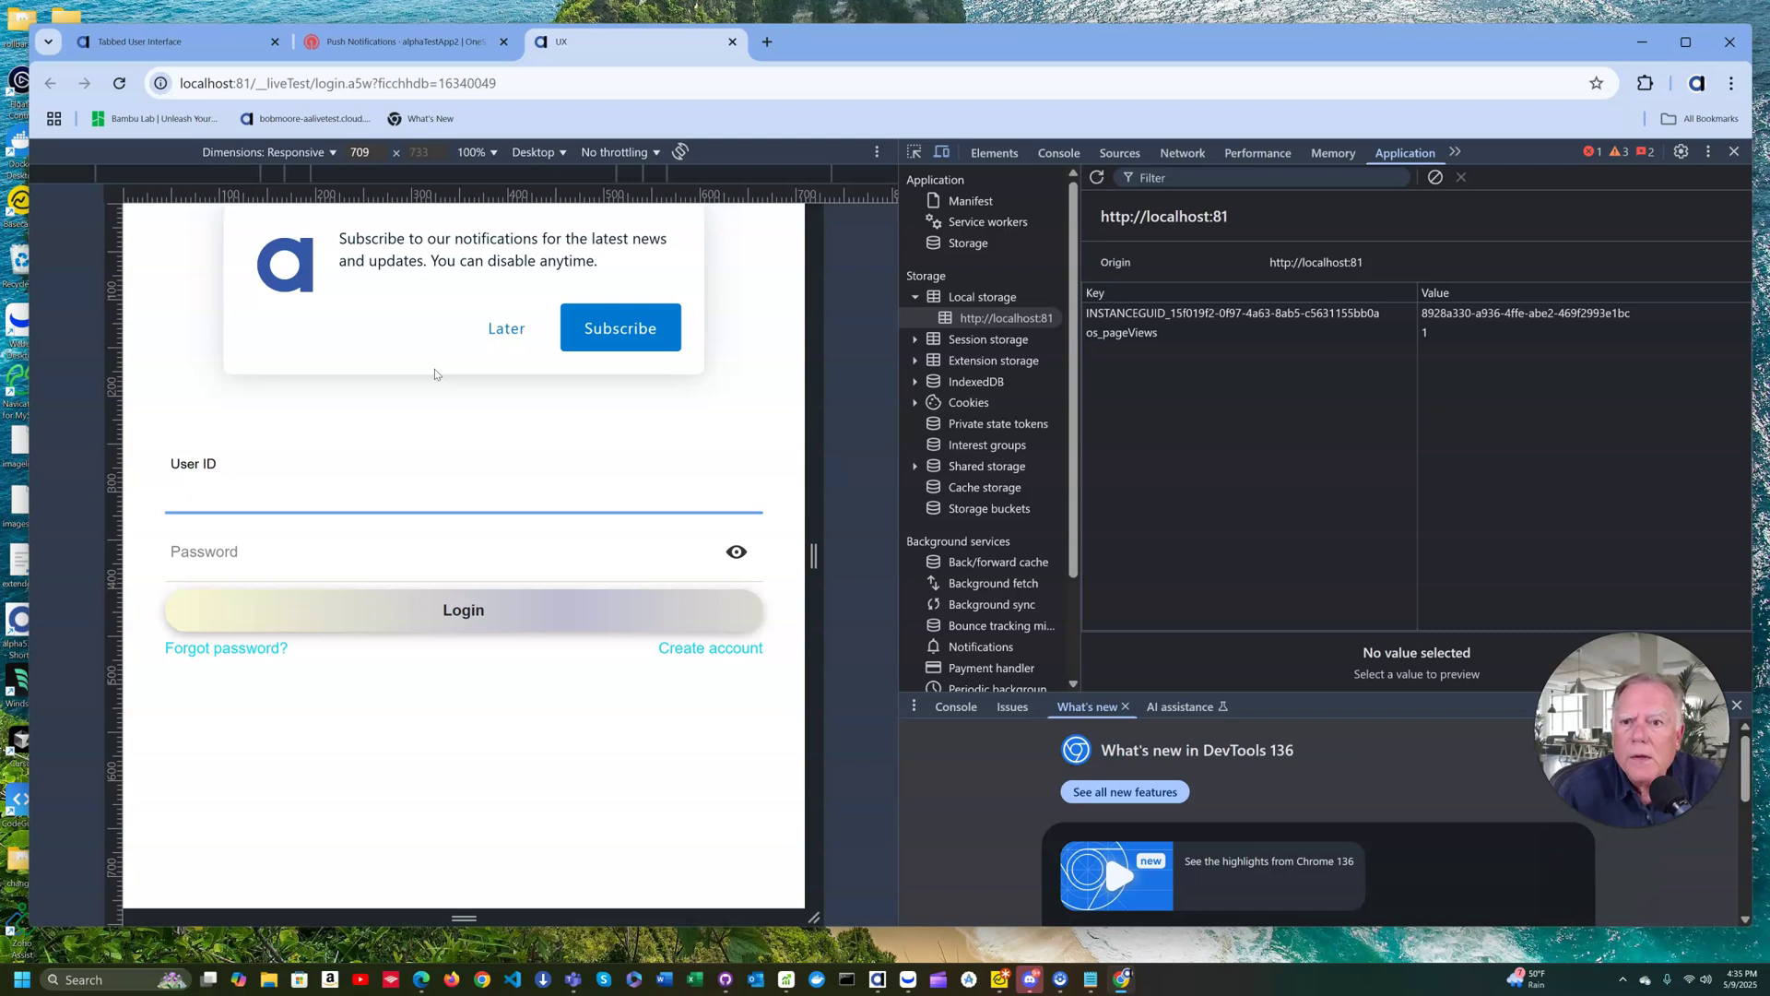
click(609, 331)
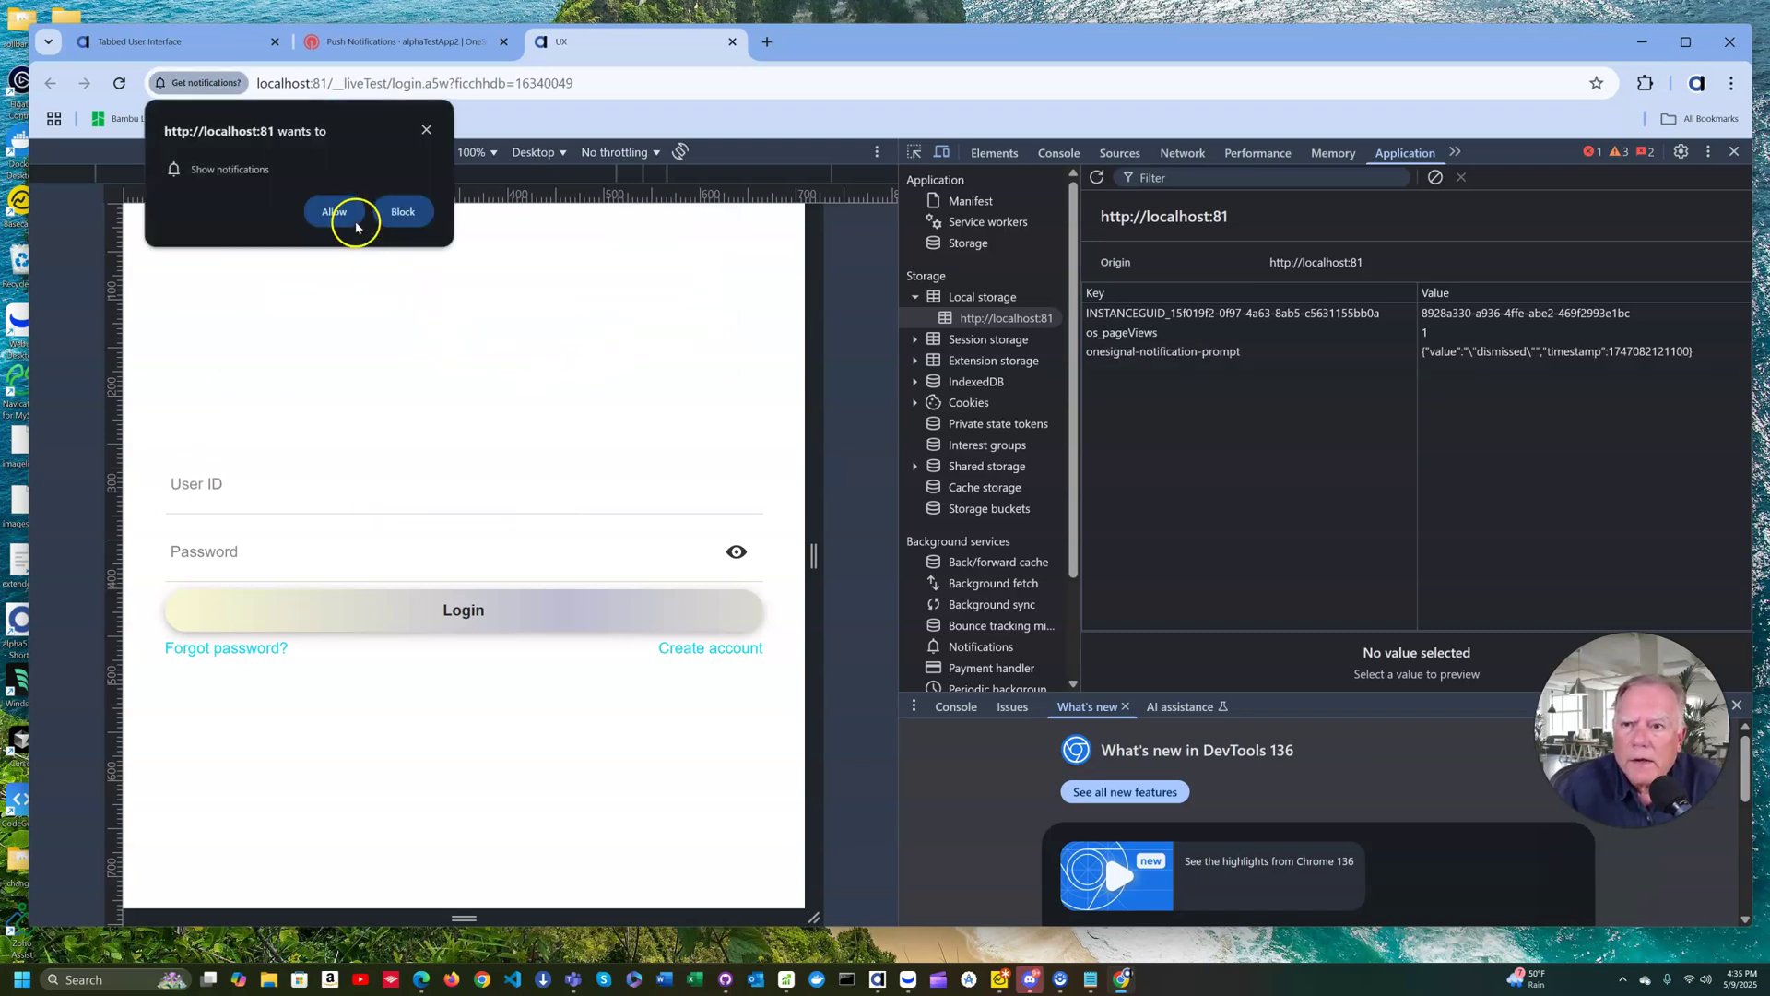
click(335, 213)
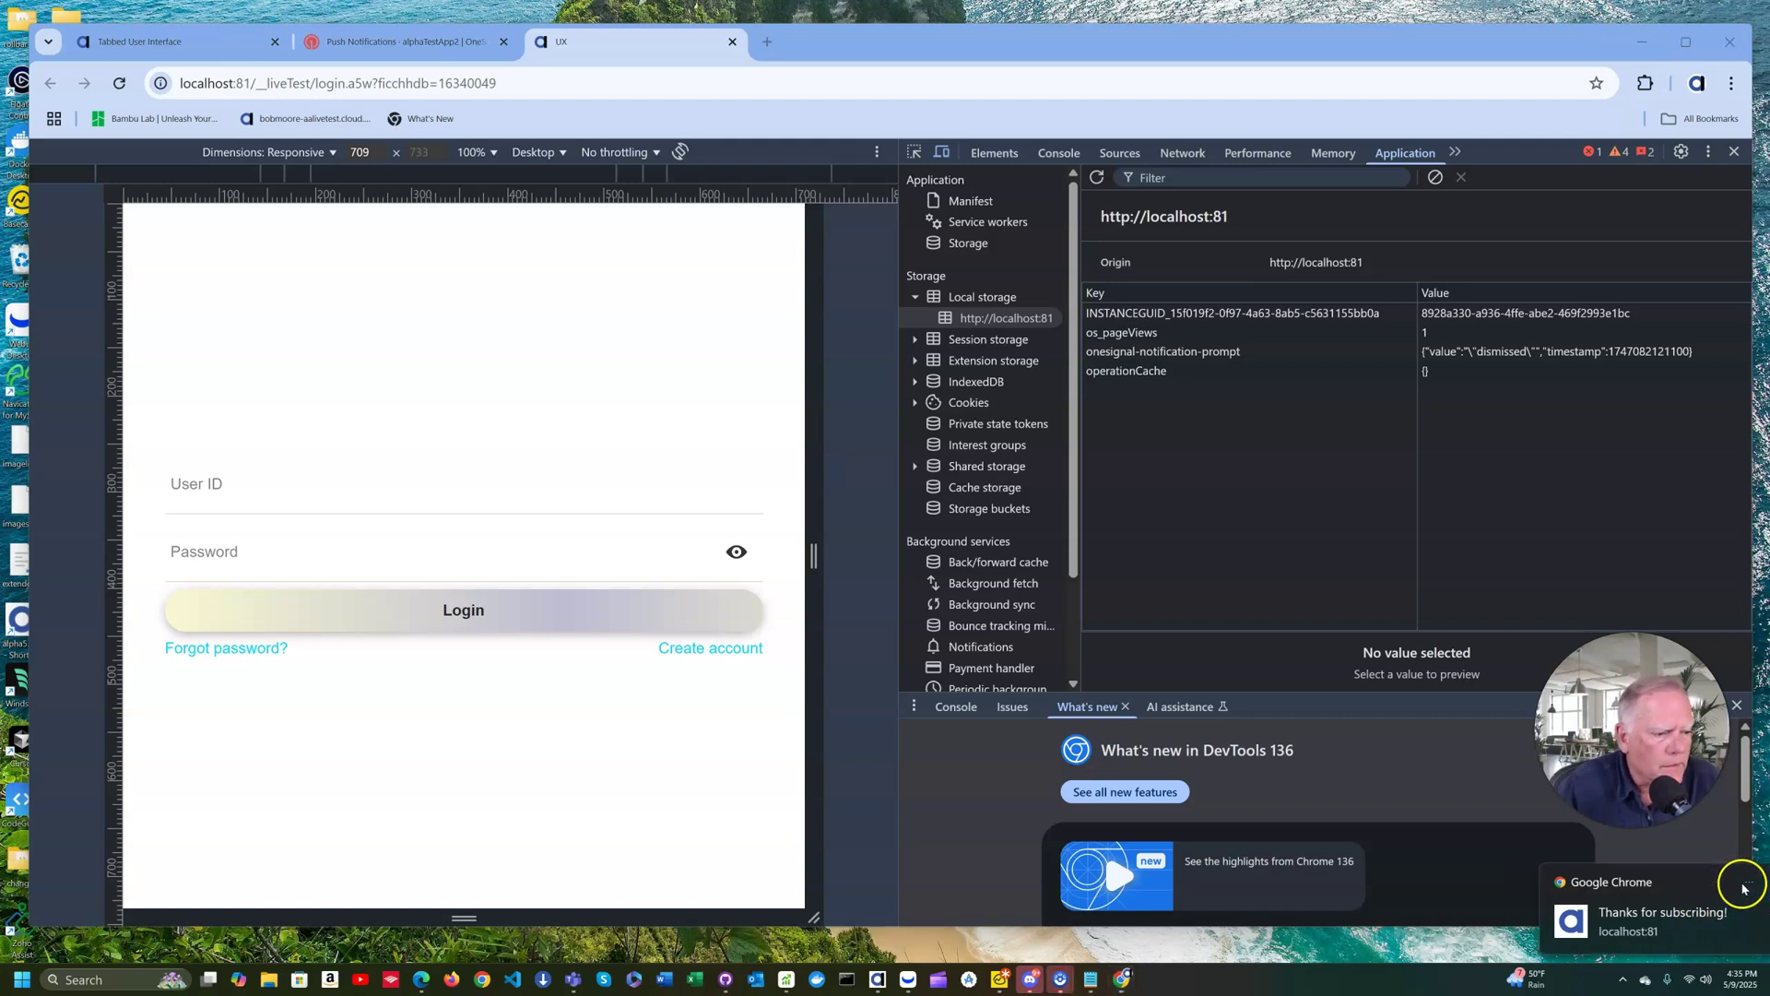
click(1742, 886)
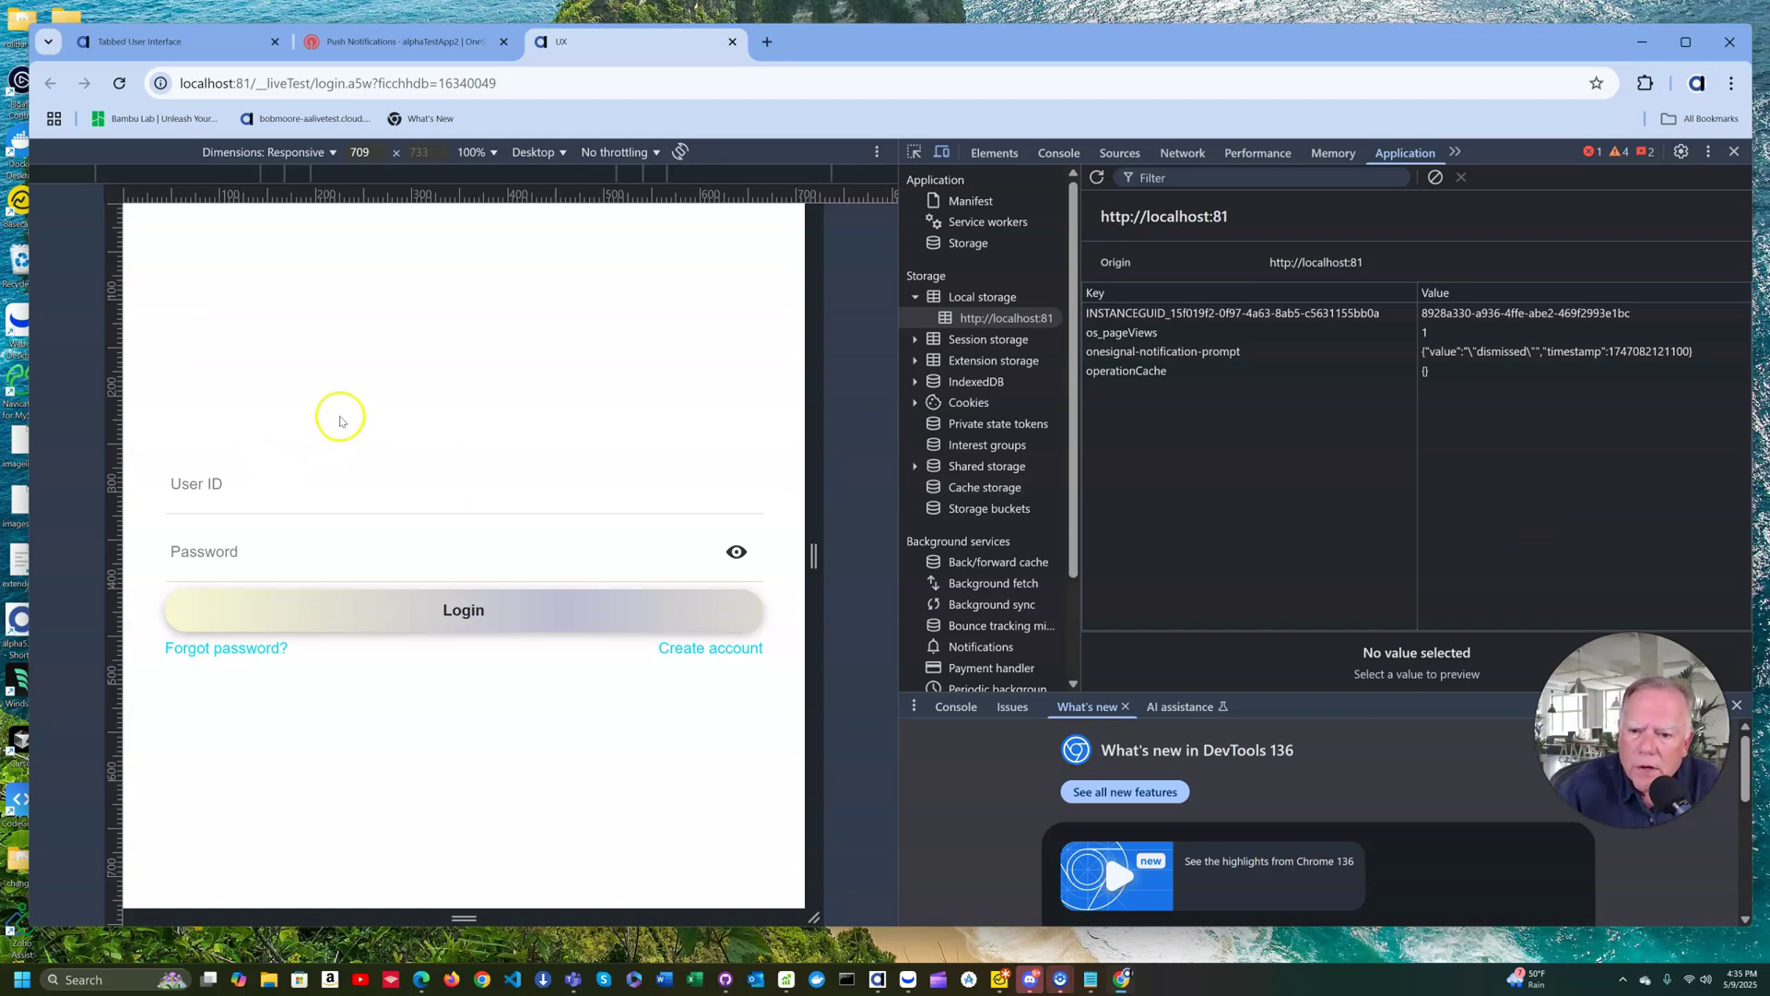
Step: Log in to the live-test page with the saved me.com user ID and the account password
click(349, 498)
click(323, 543)
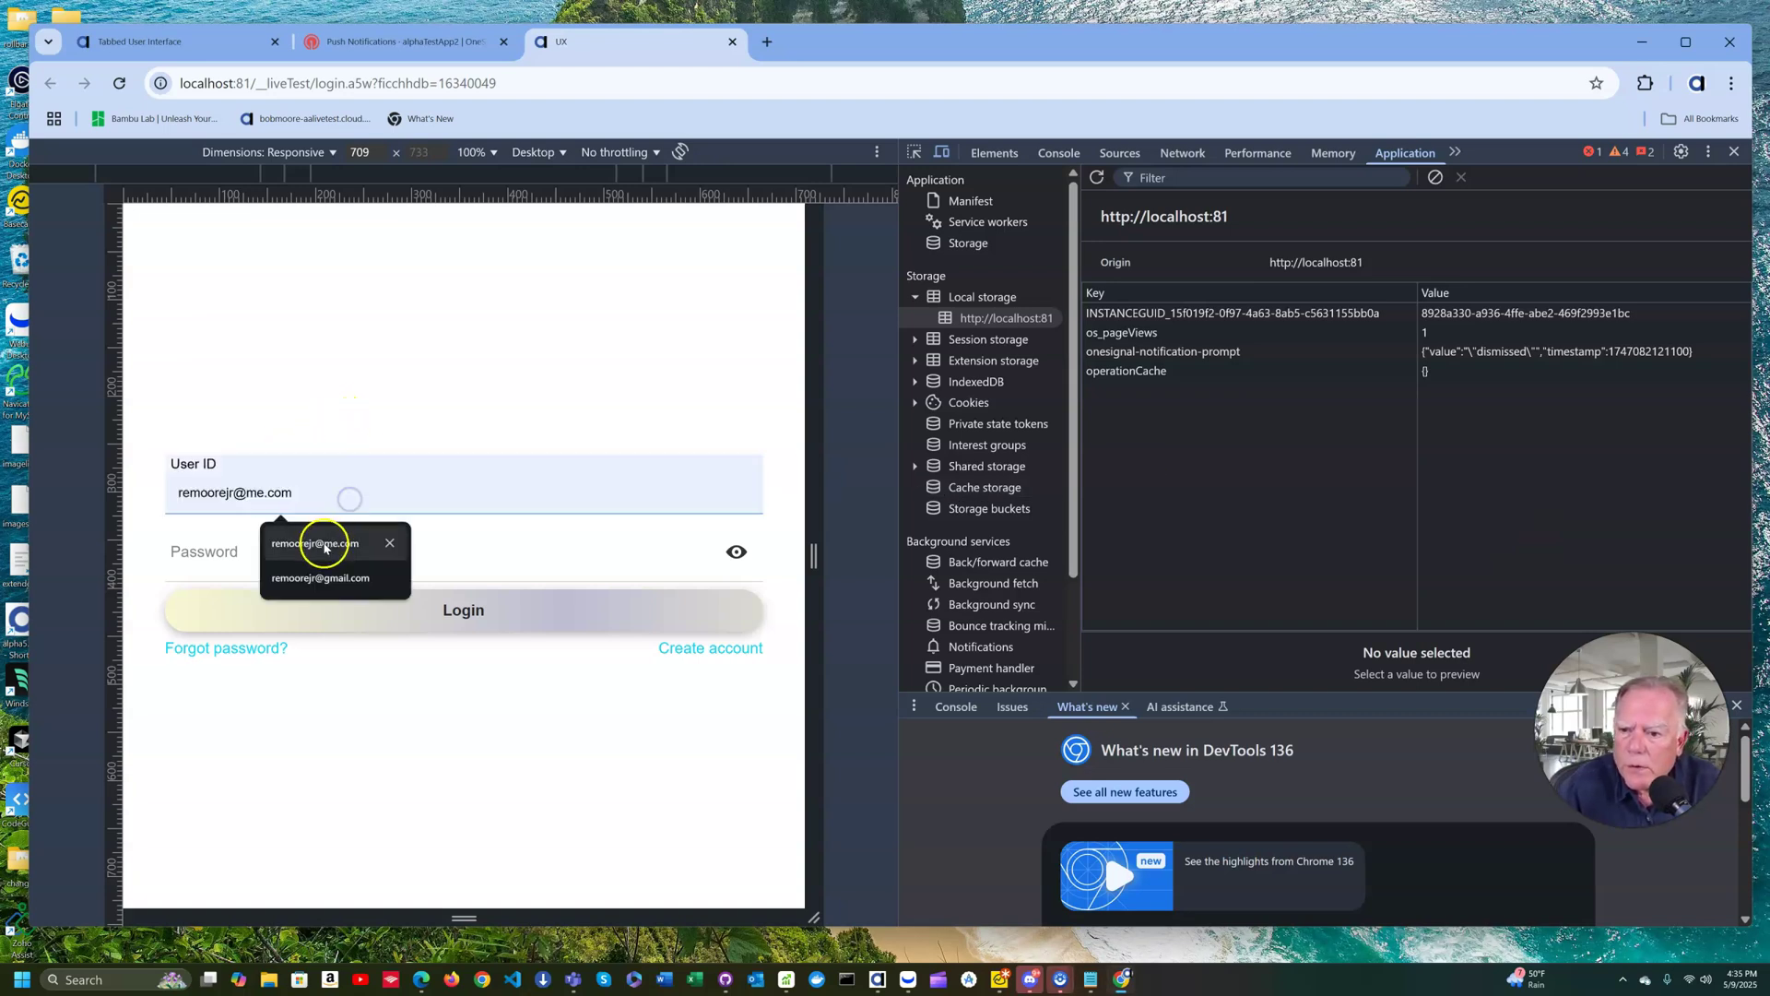
click(265, 566)
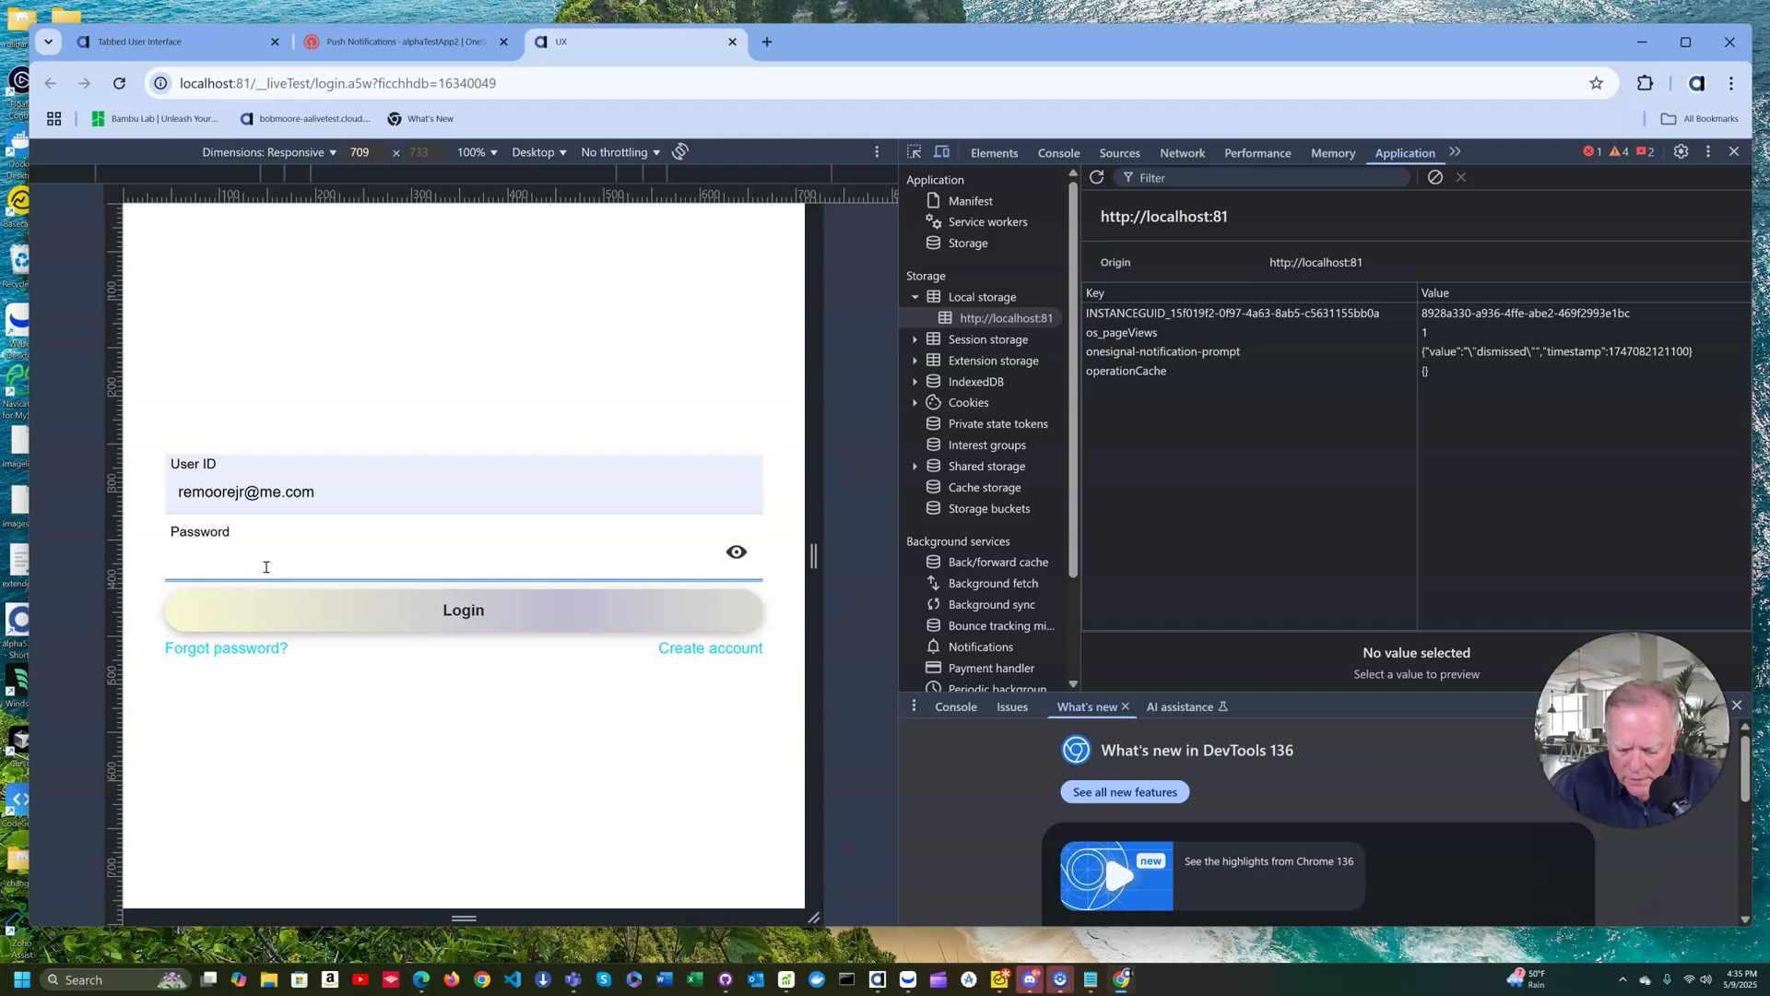
text(••••••)
click(333, 616)
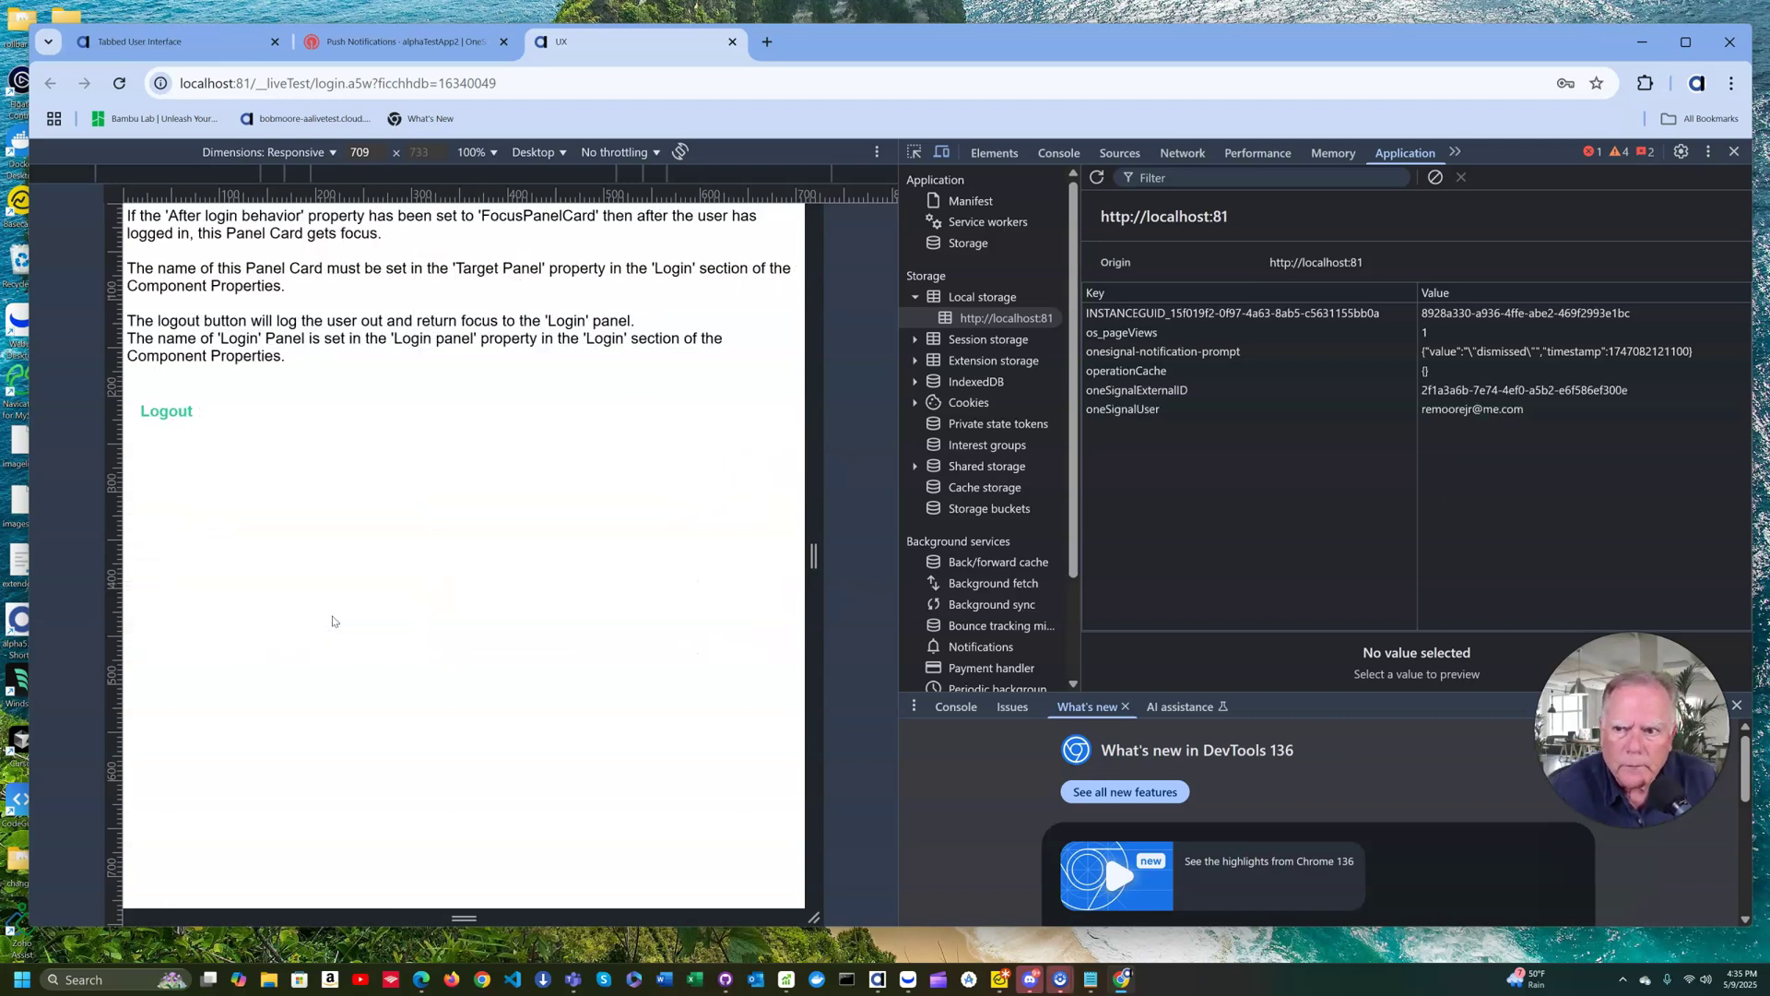
click(358, 581)
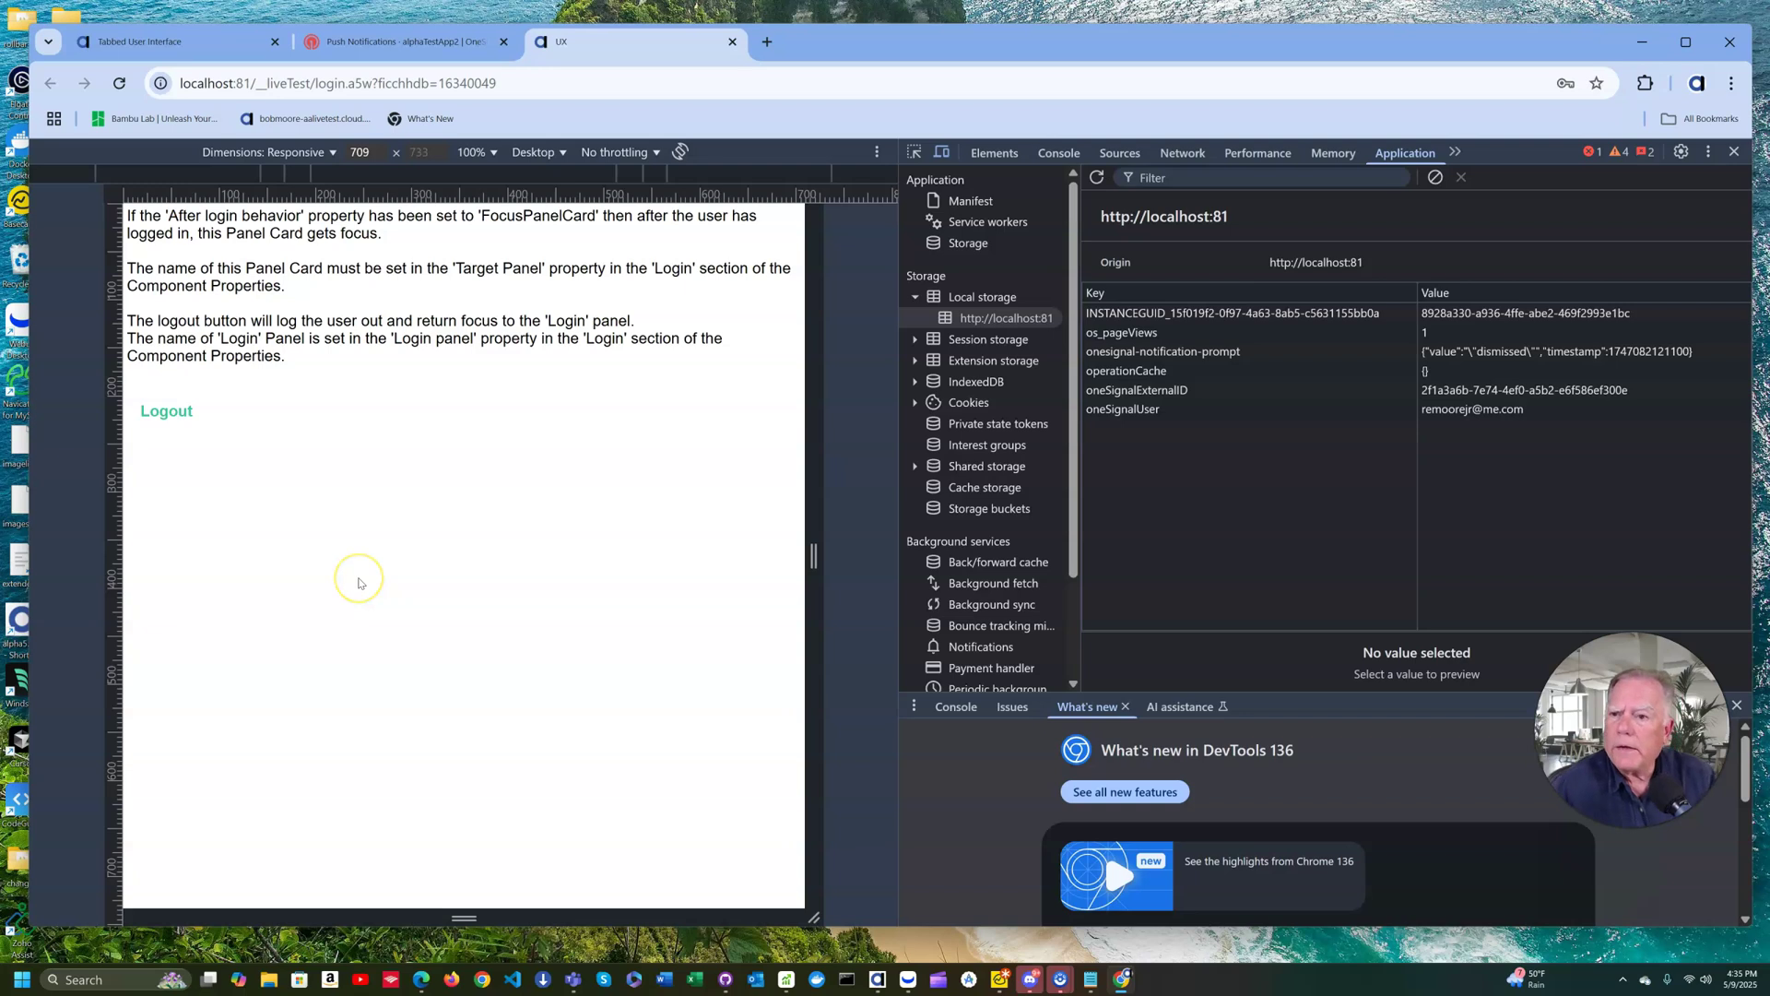
click(429, 480)
click(425, 404)
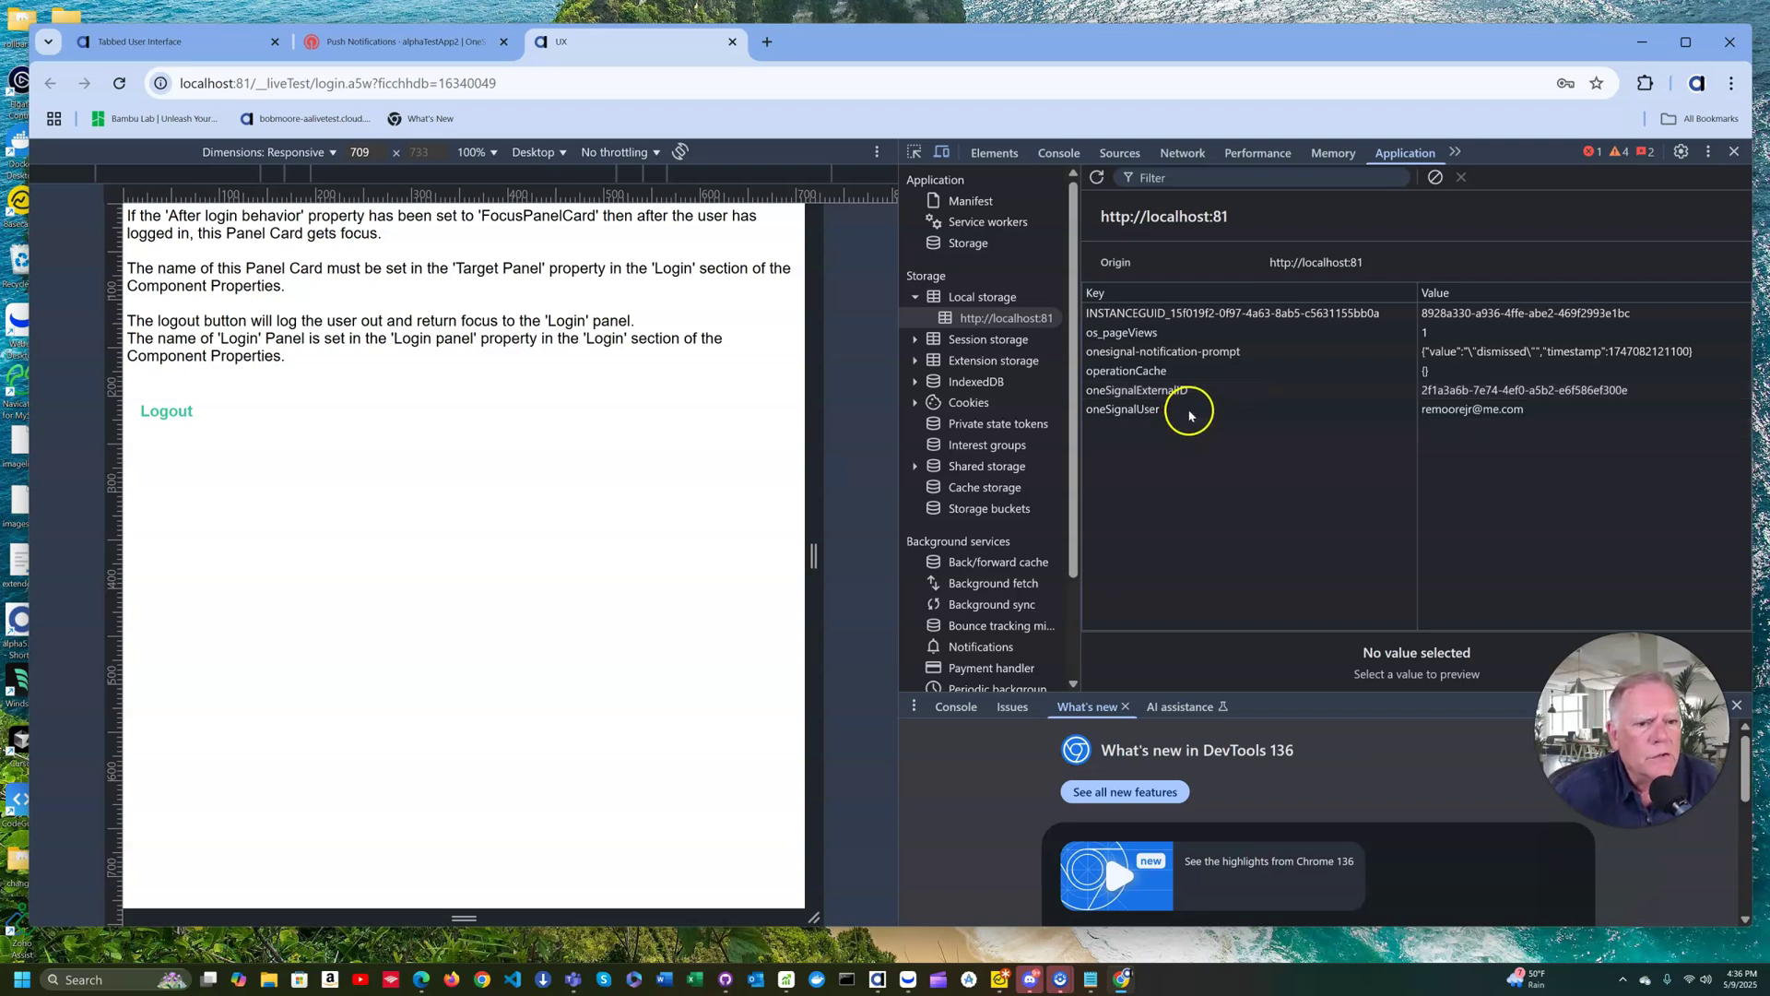
Step: Switch to the OneSignal dashboard and examine the audience's user records, including the External ID and Tags columns
click(411, 44)
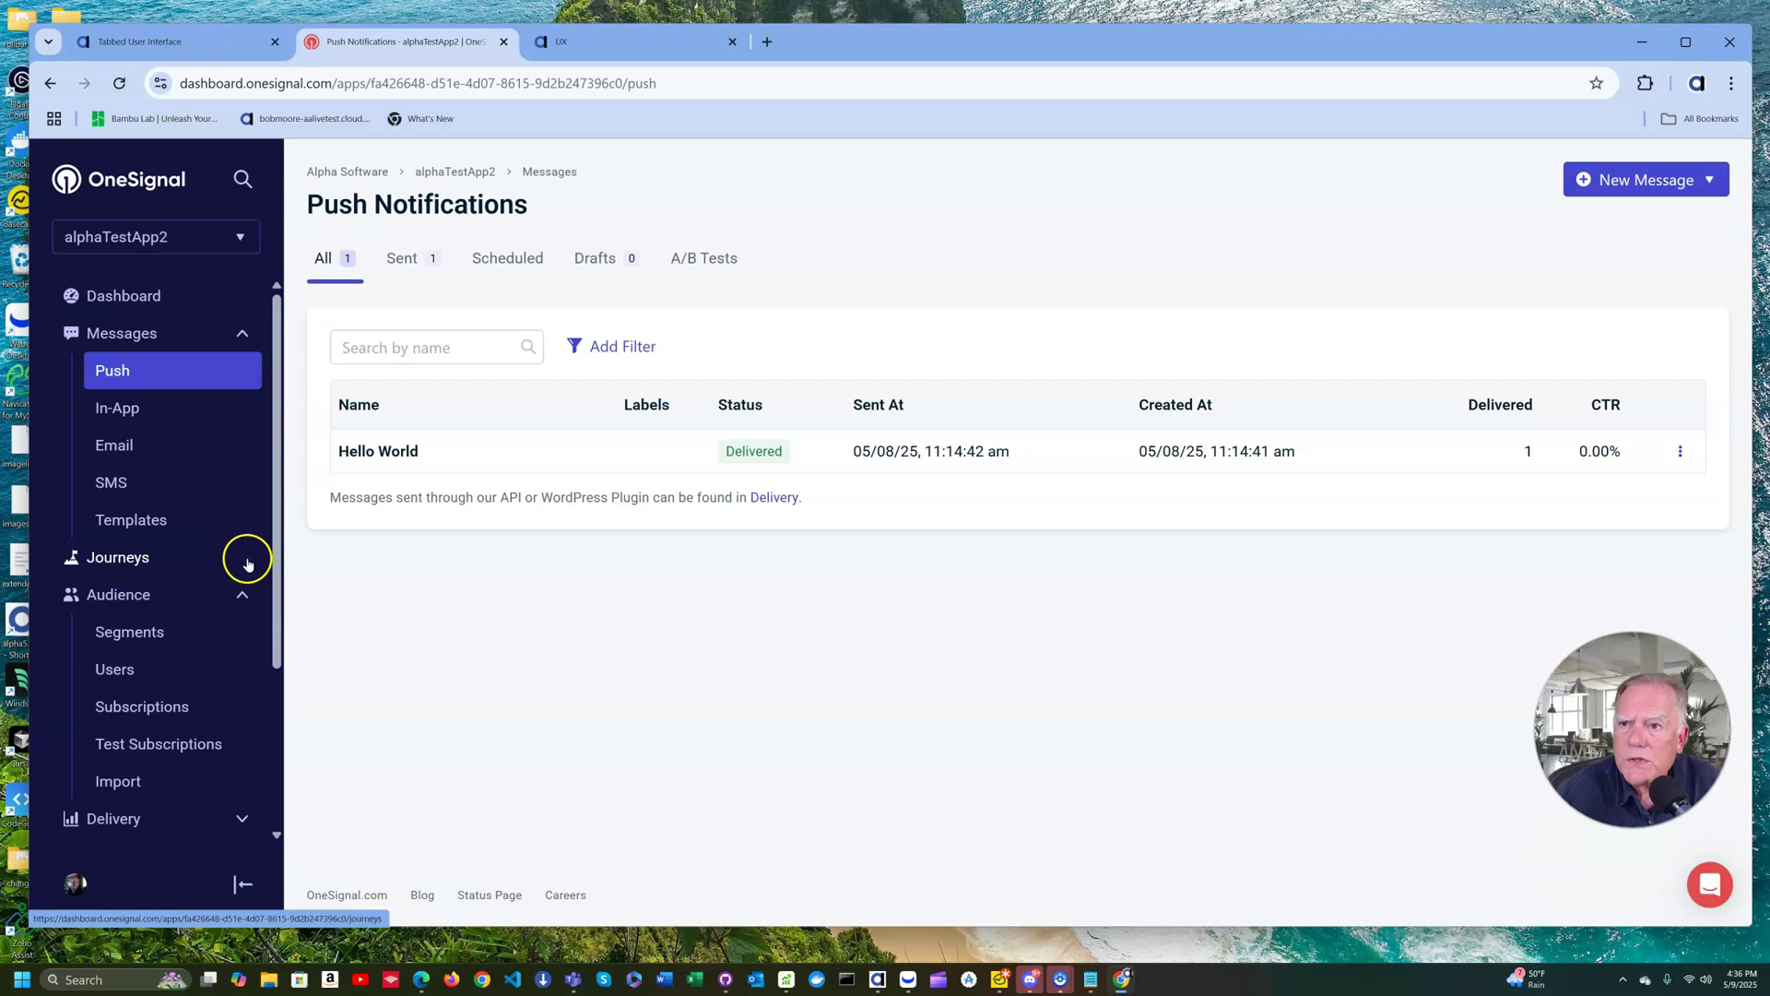
click(128, 673)
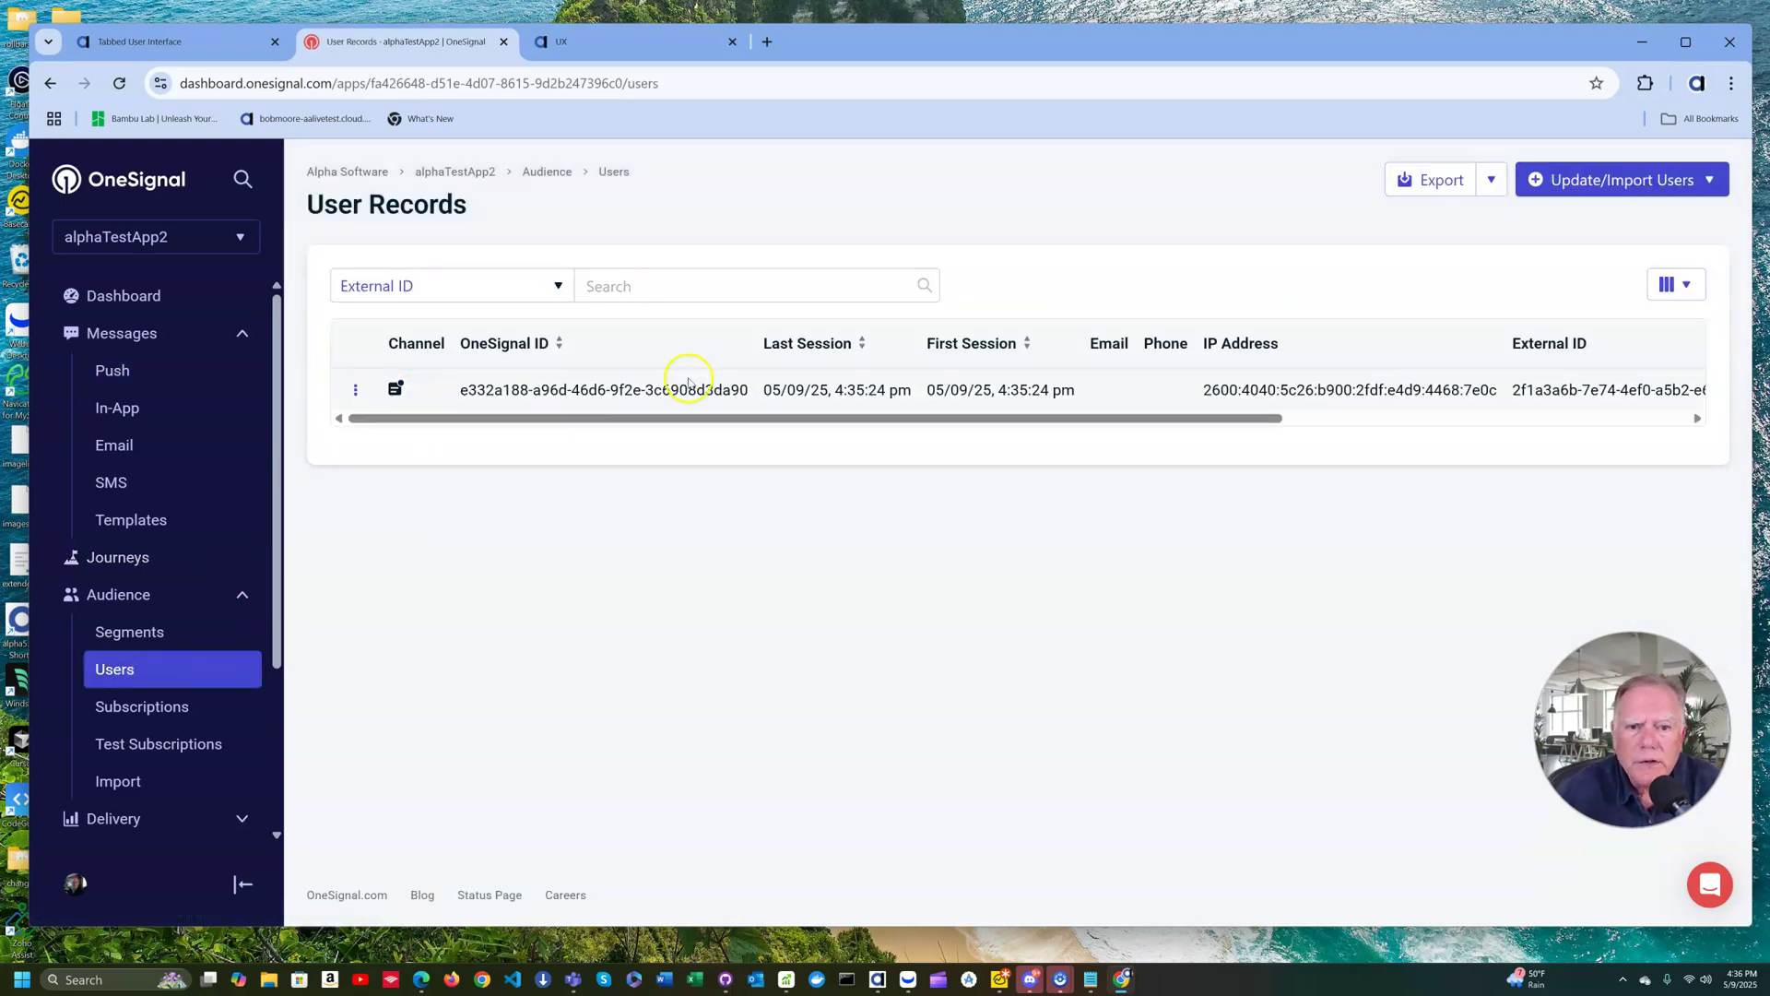
drag(634, 419, 1136, 421)
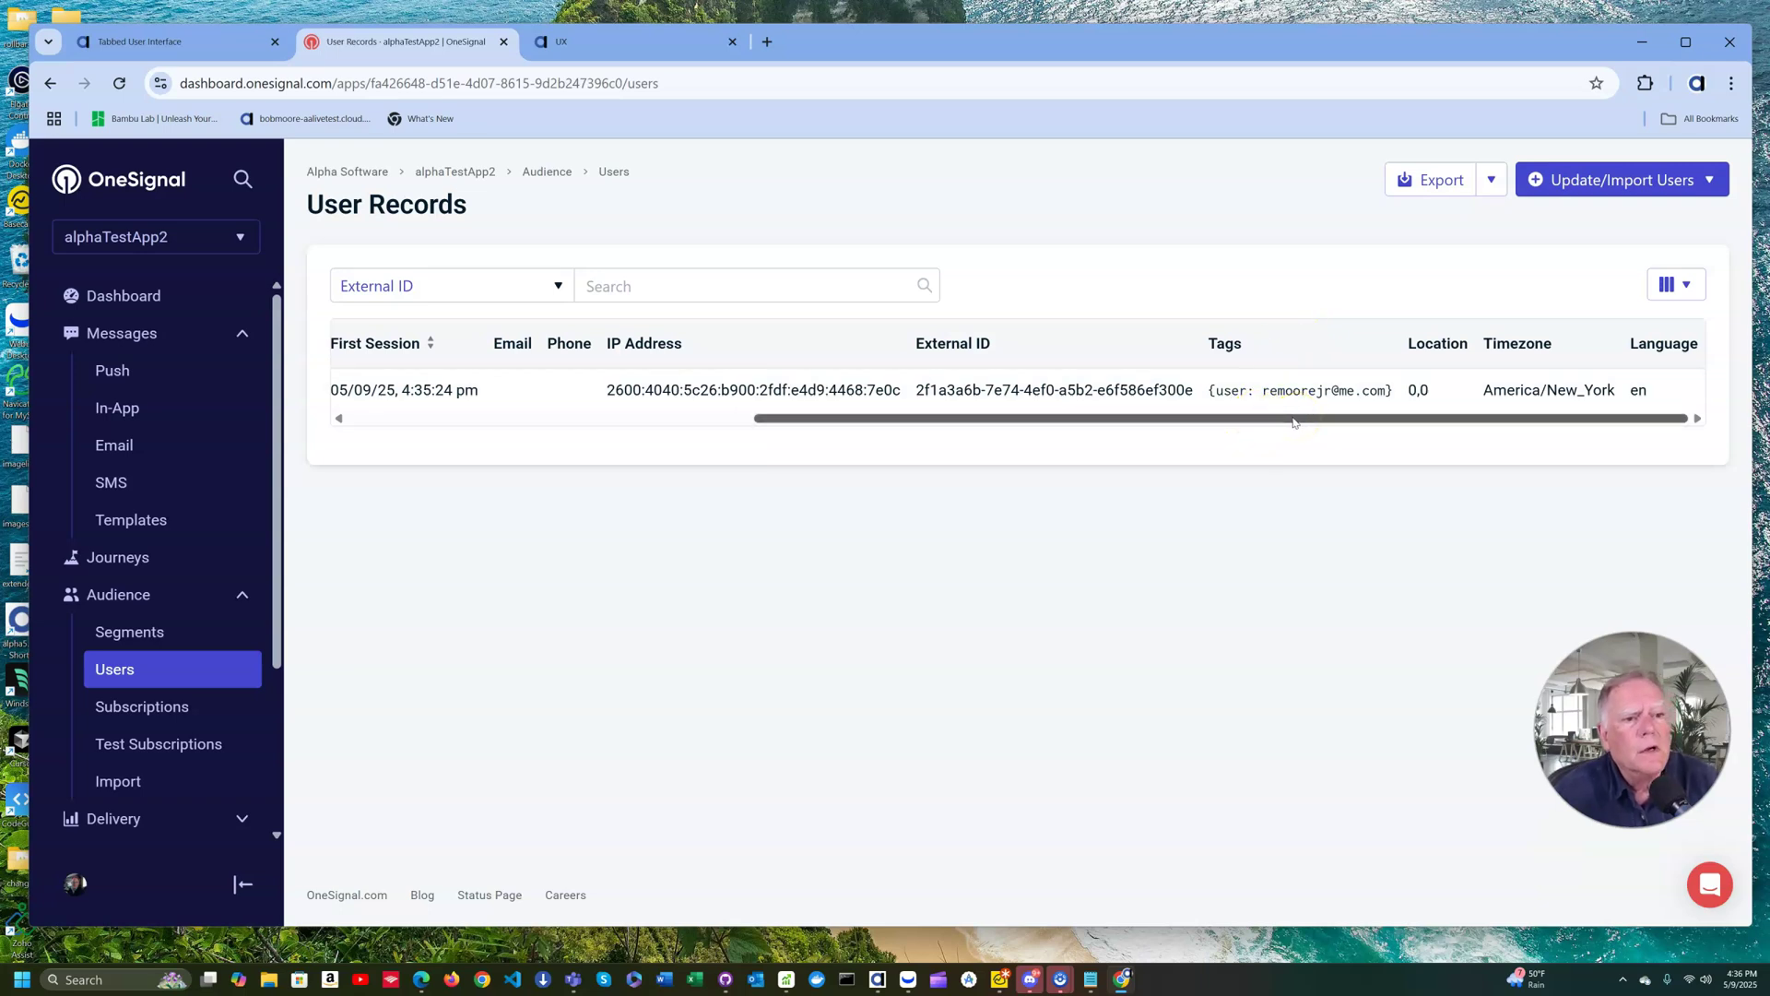
drag(1222, 419, 1324, 430)
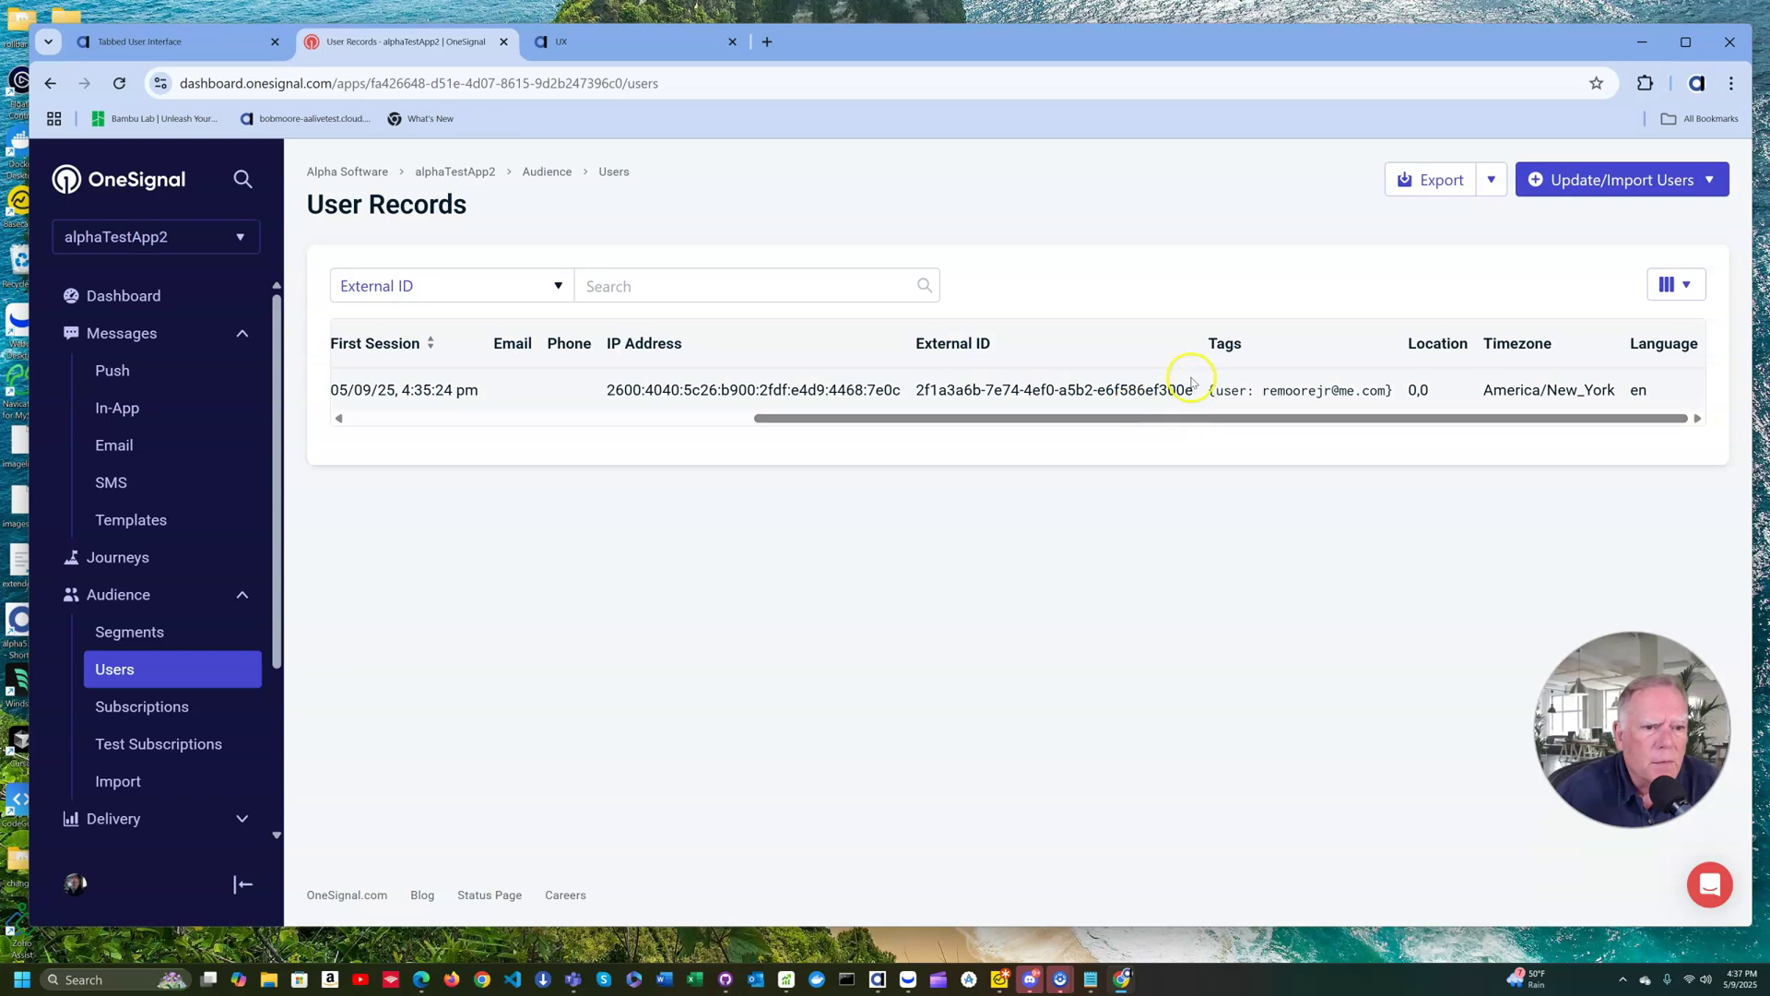
drag(1174, 411, 726, 442)
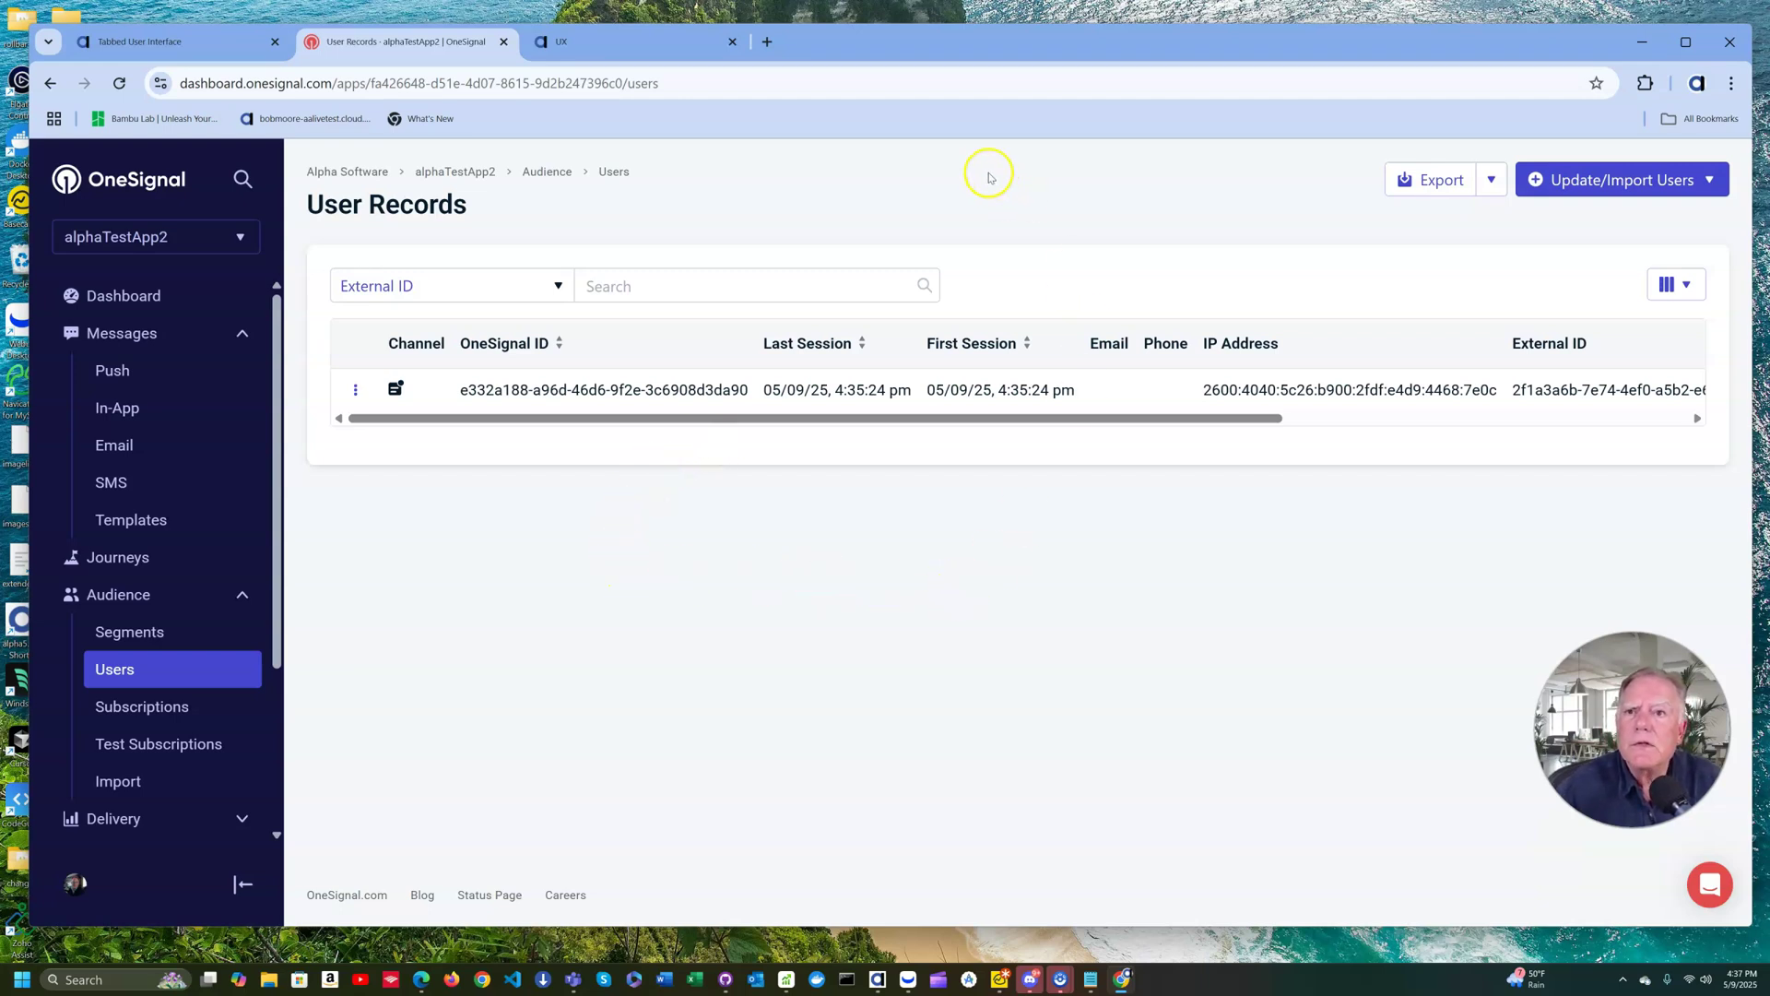
Step: Return to the live-test page, log out, and log in with the saved Gmail user ID and its password
click(644, 38)
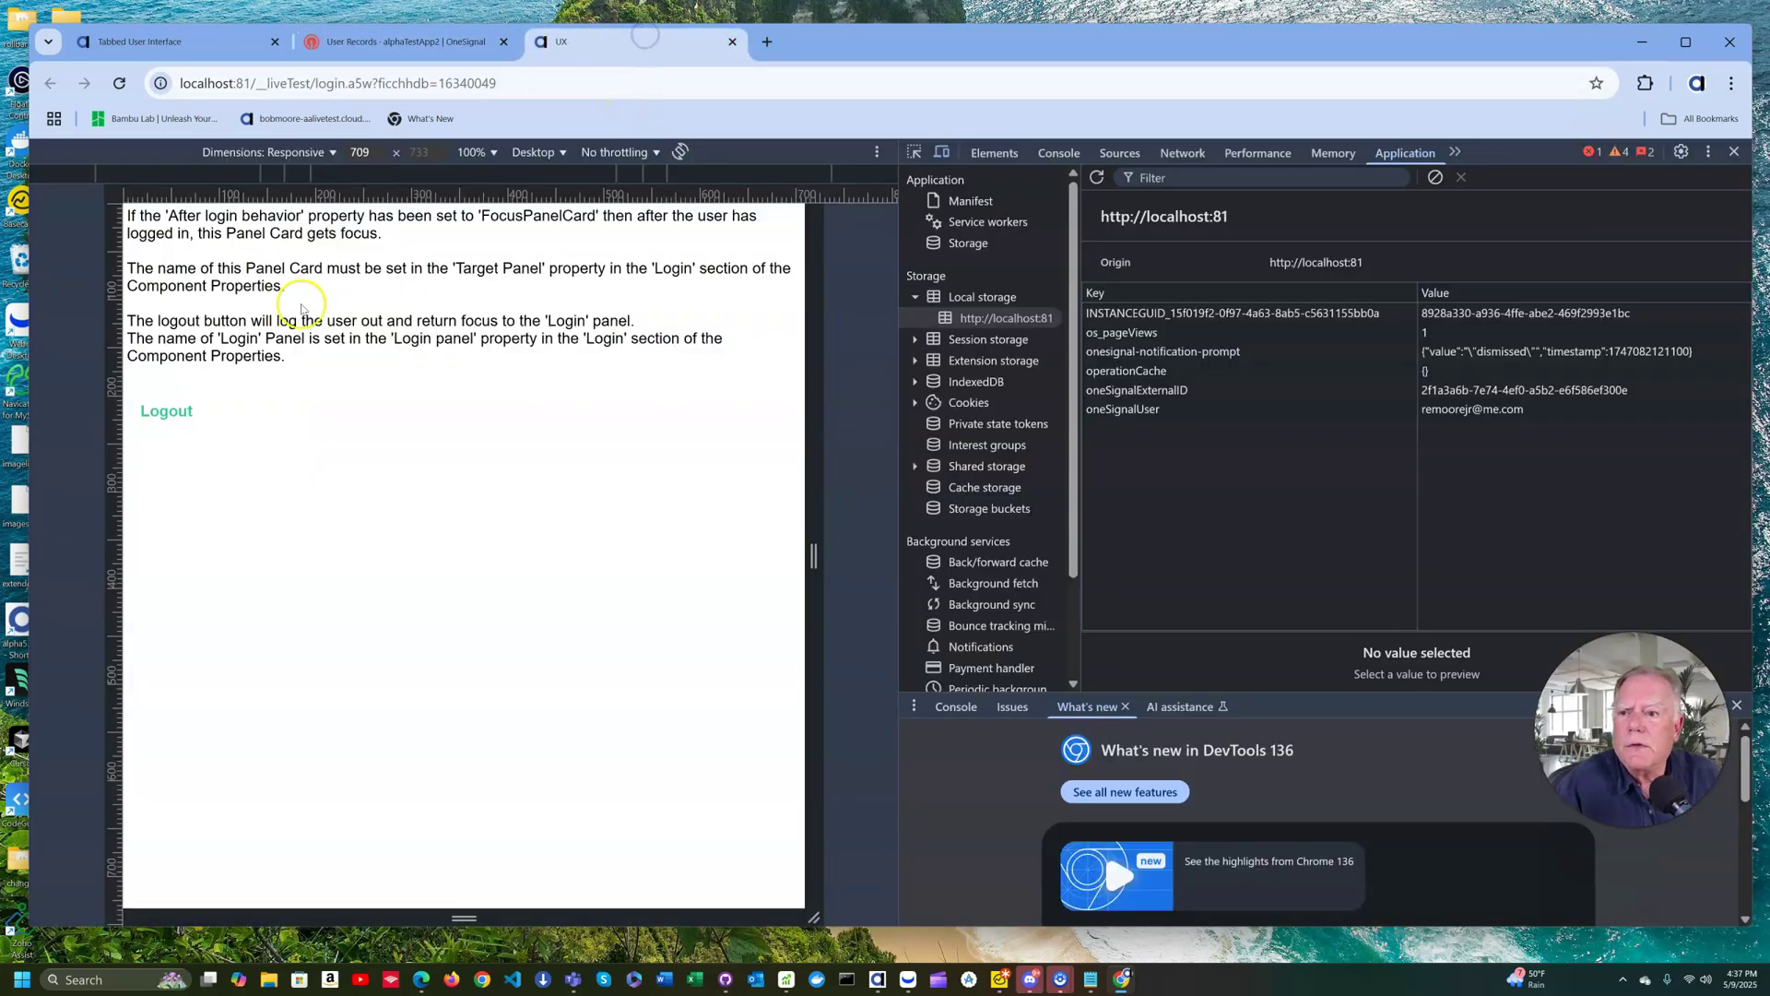
click(192, 417)
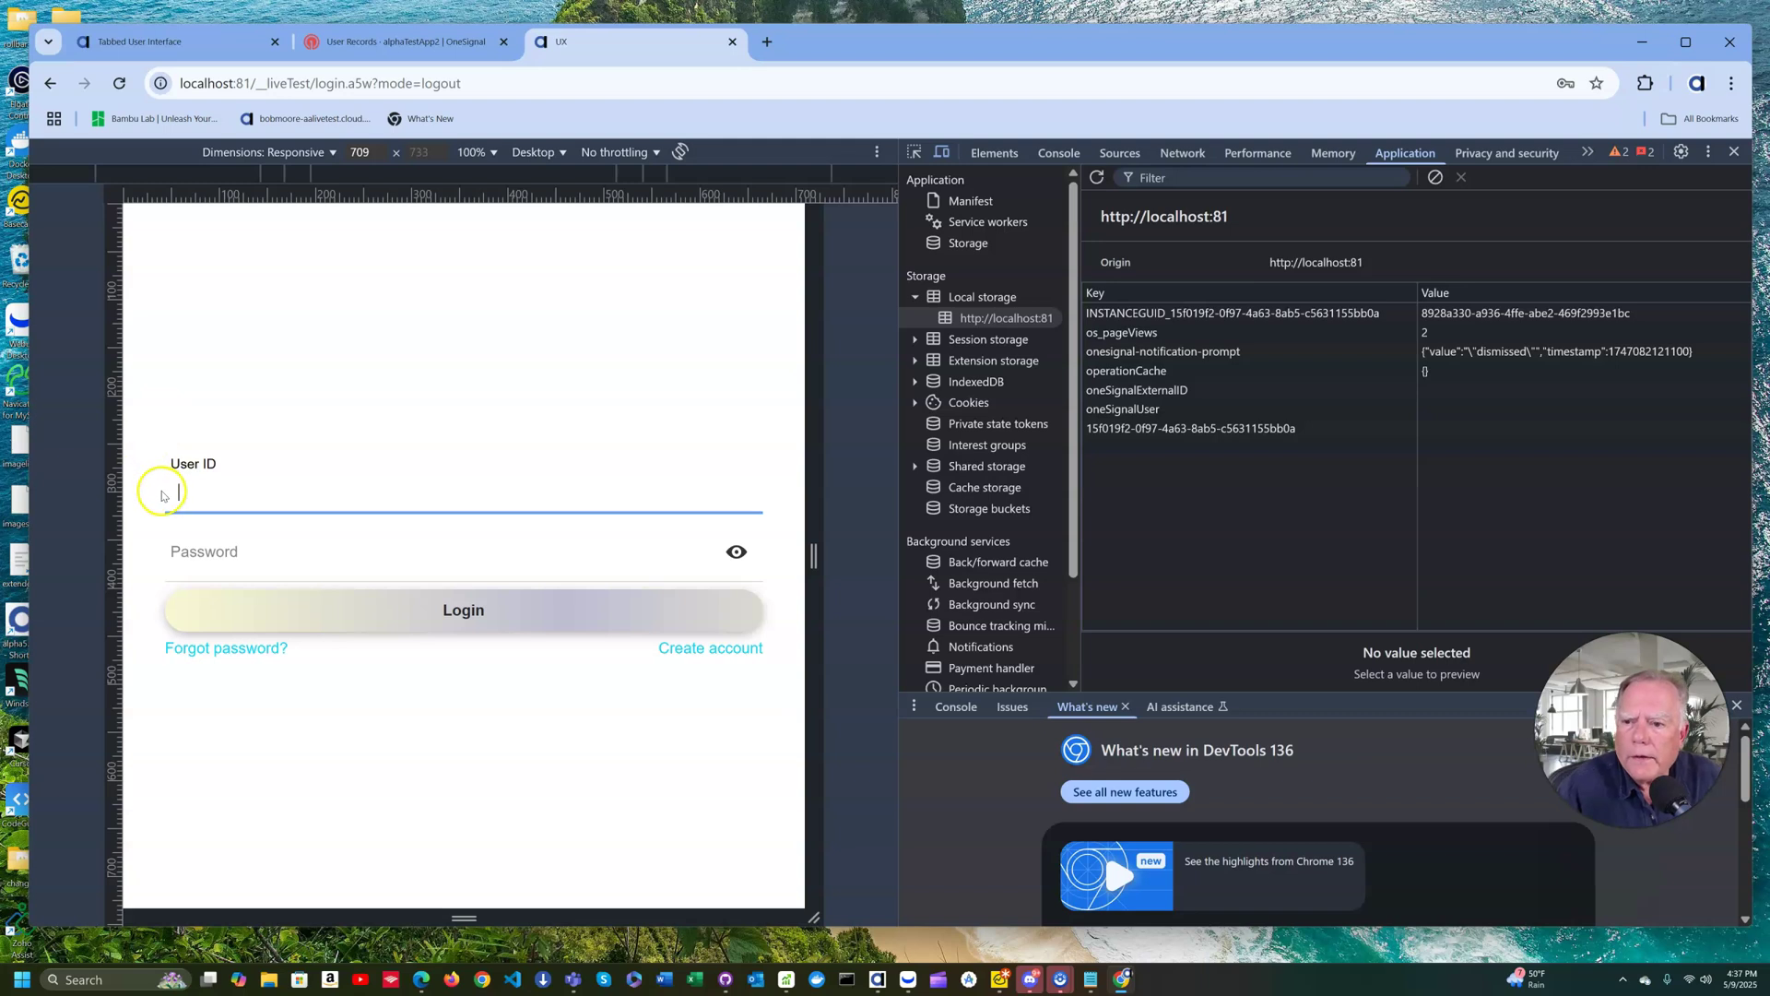
click(194, 499)
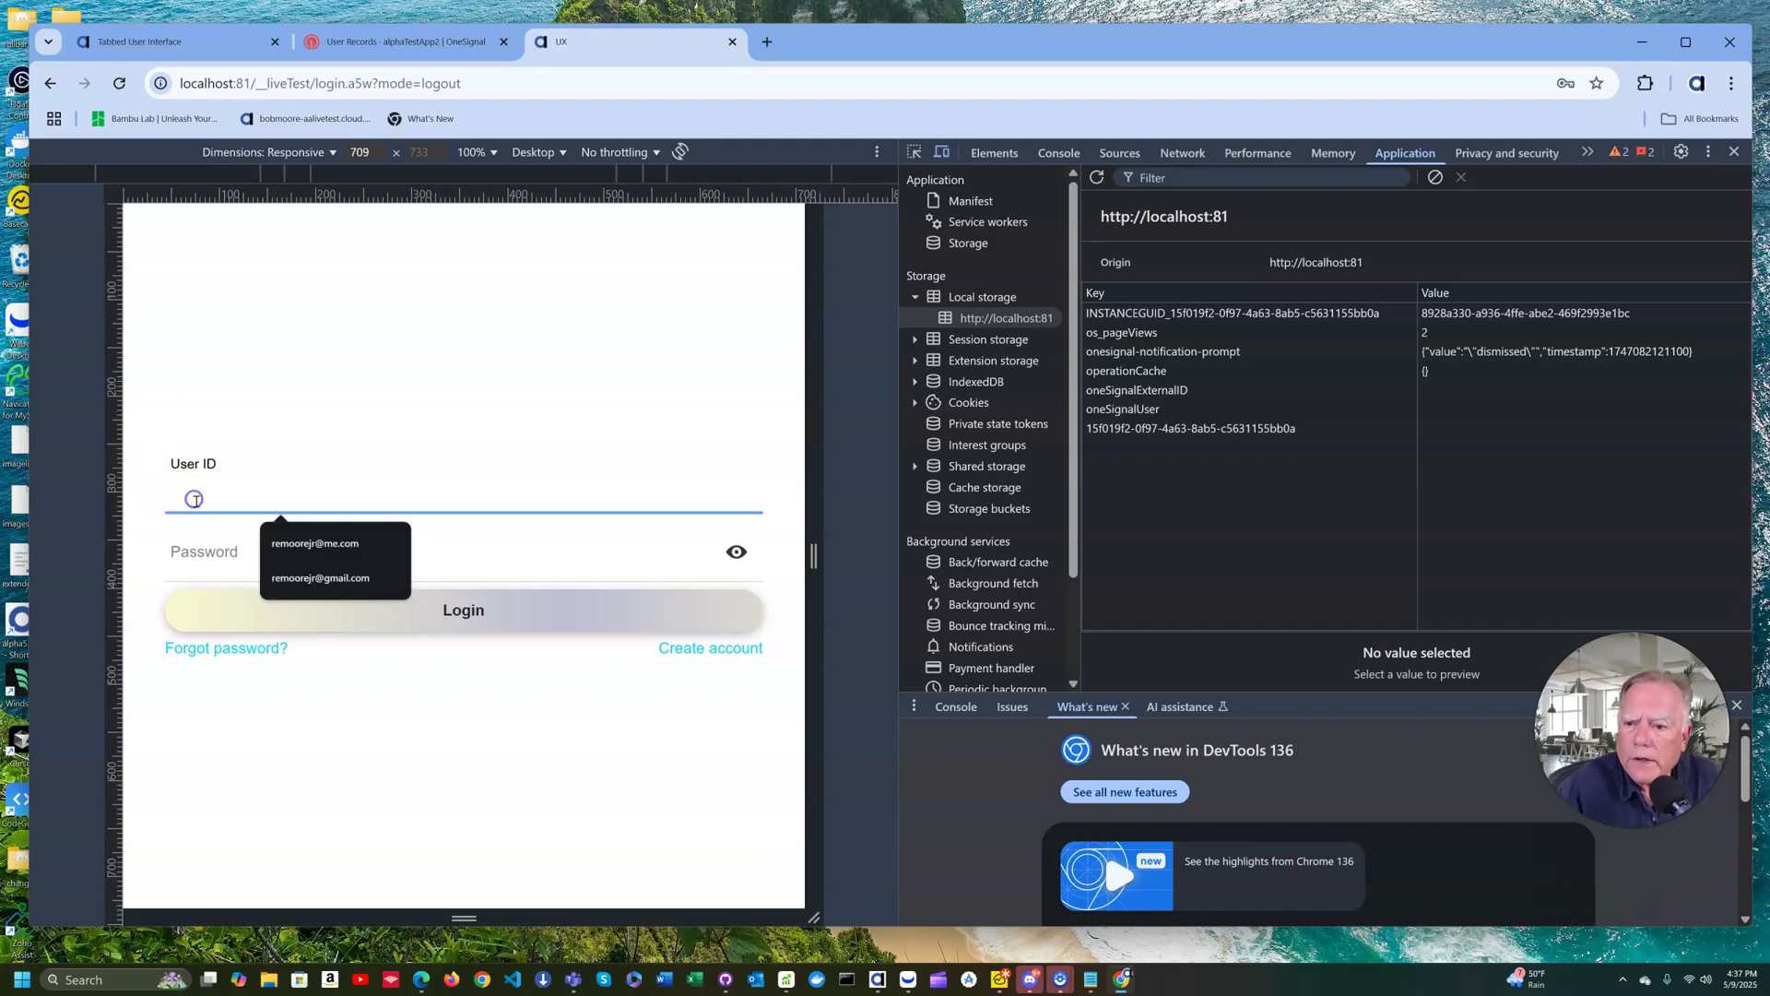
click(286, 579)
click(268, 572)
text(****)
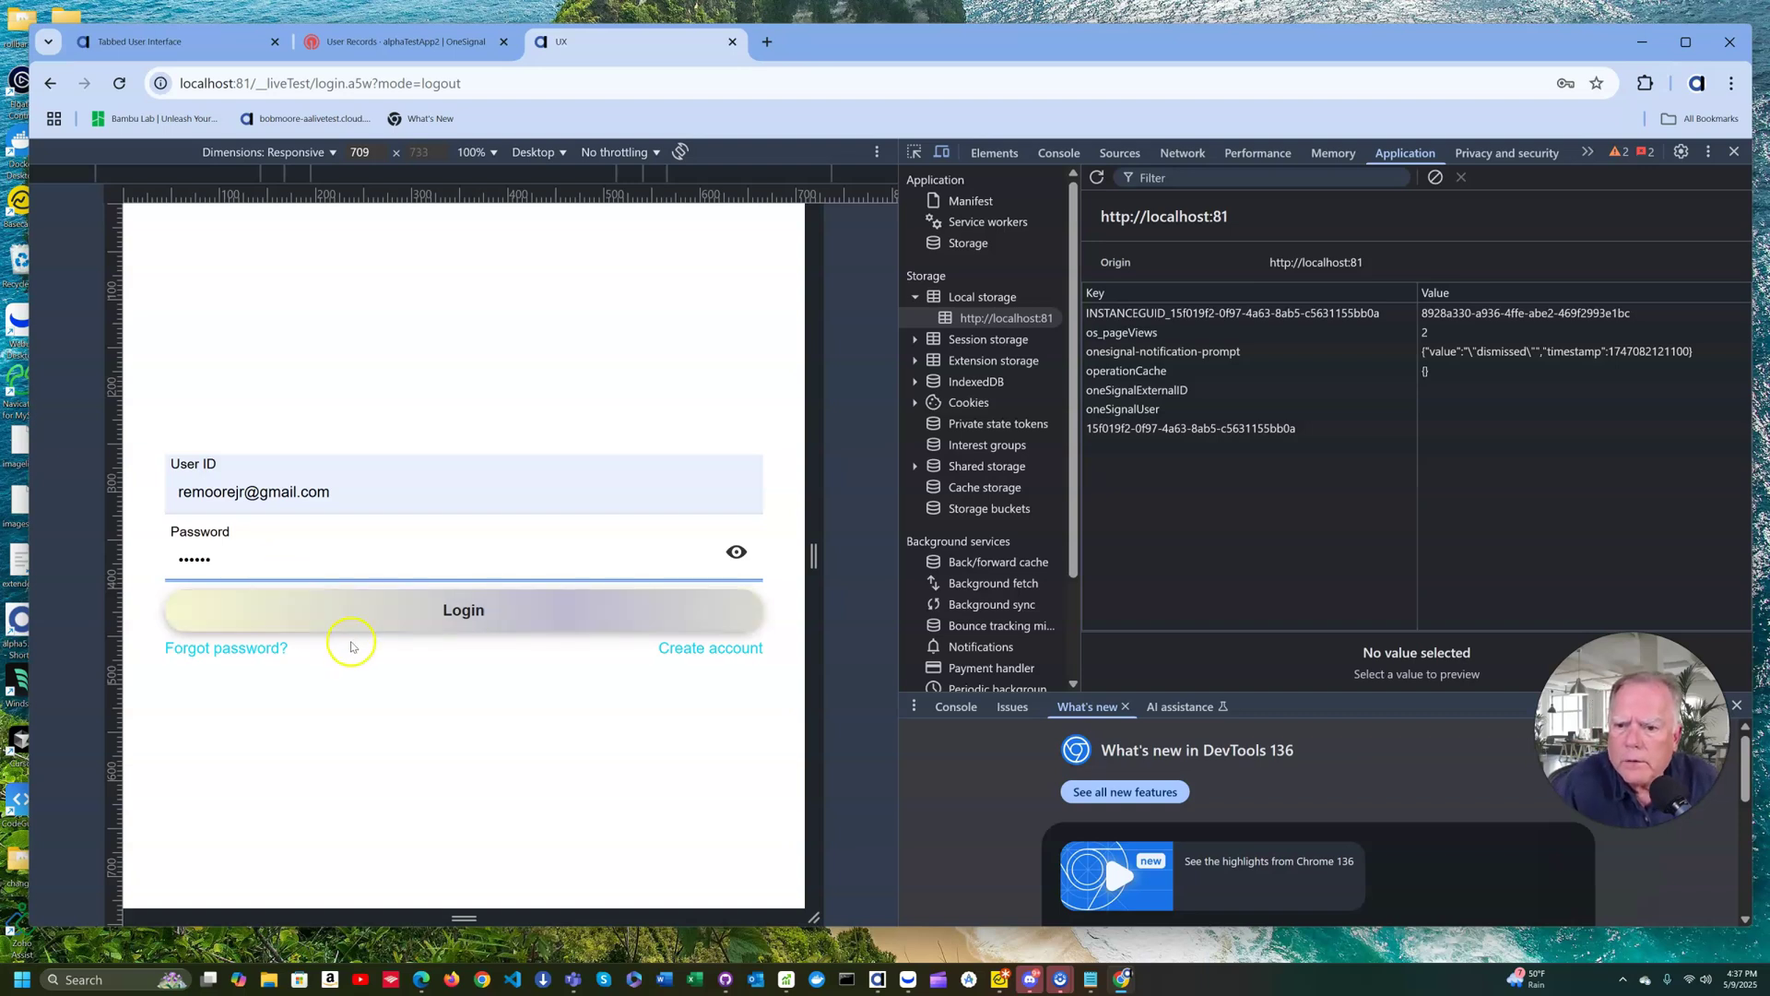
click(369, 617)
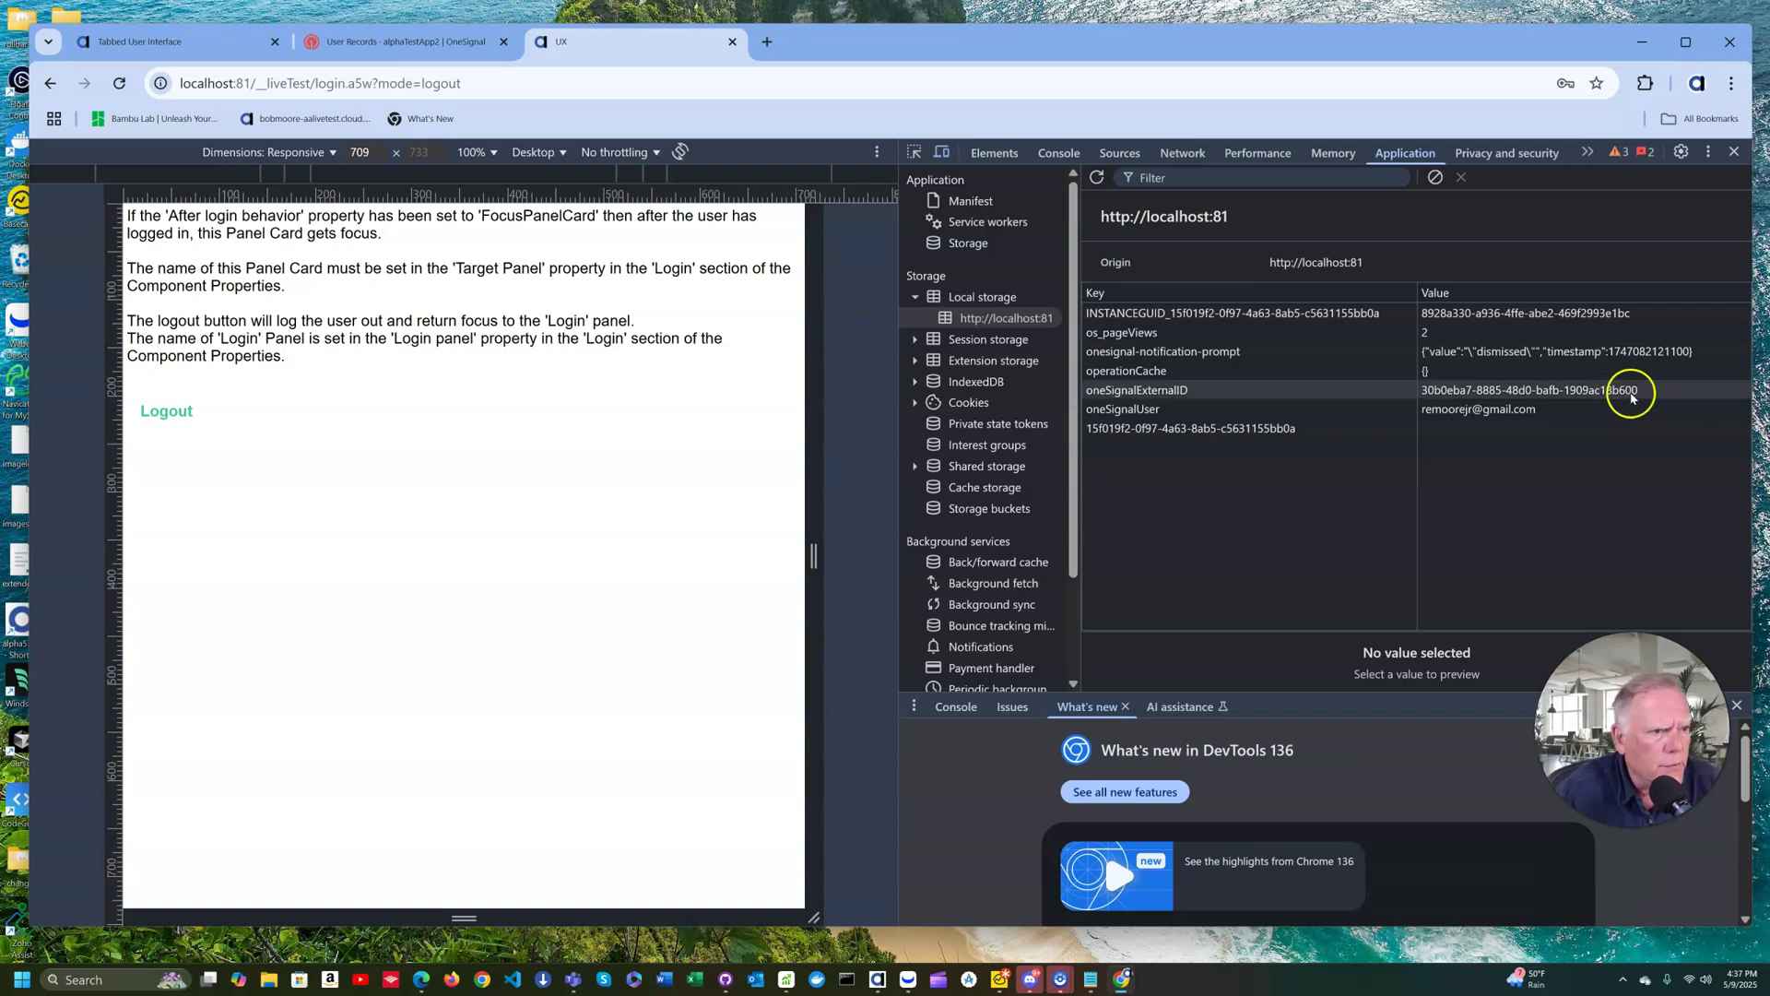
Step: Refresh the OneSignal user records and check the External ID and tags after the Gmail account's login
click(418, 47)
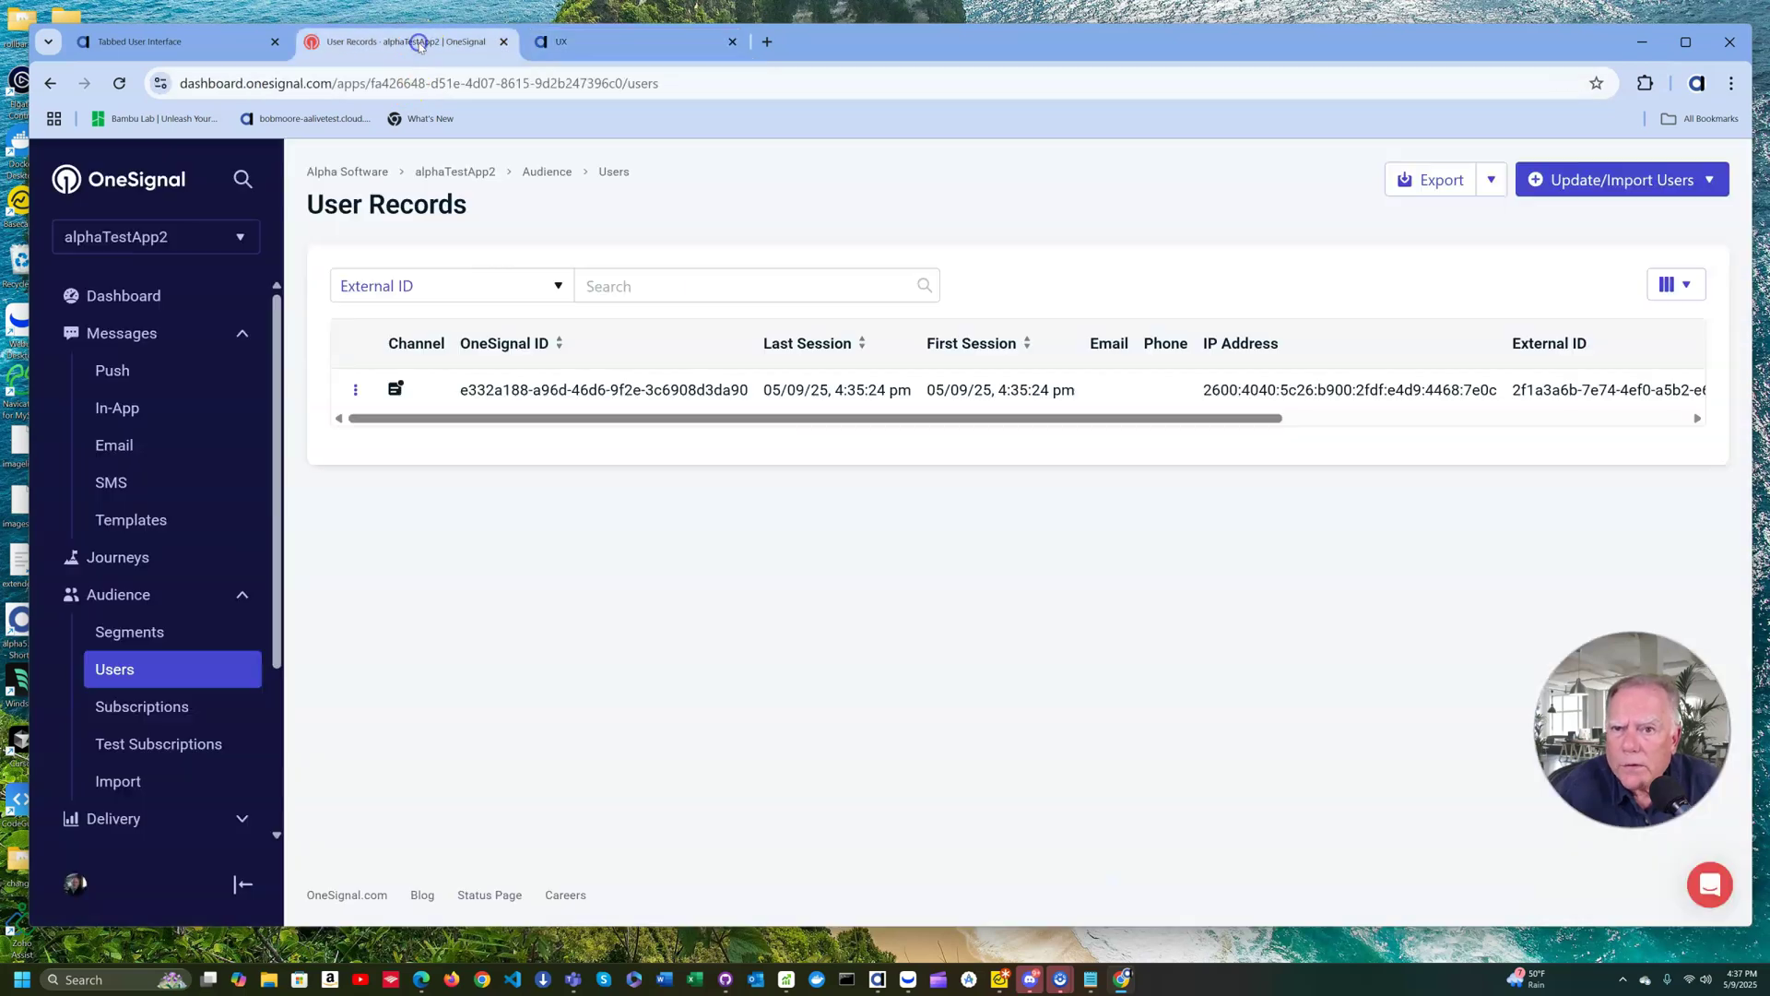
click(119, 83)
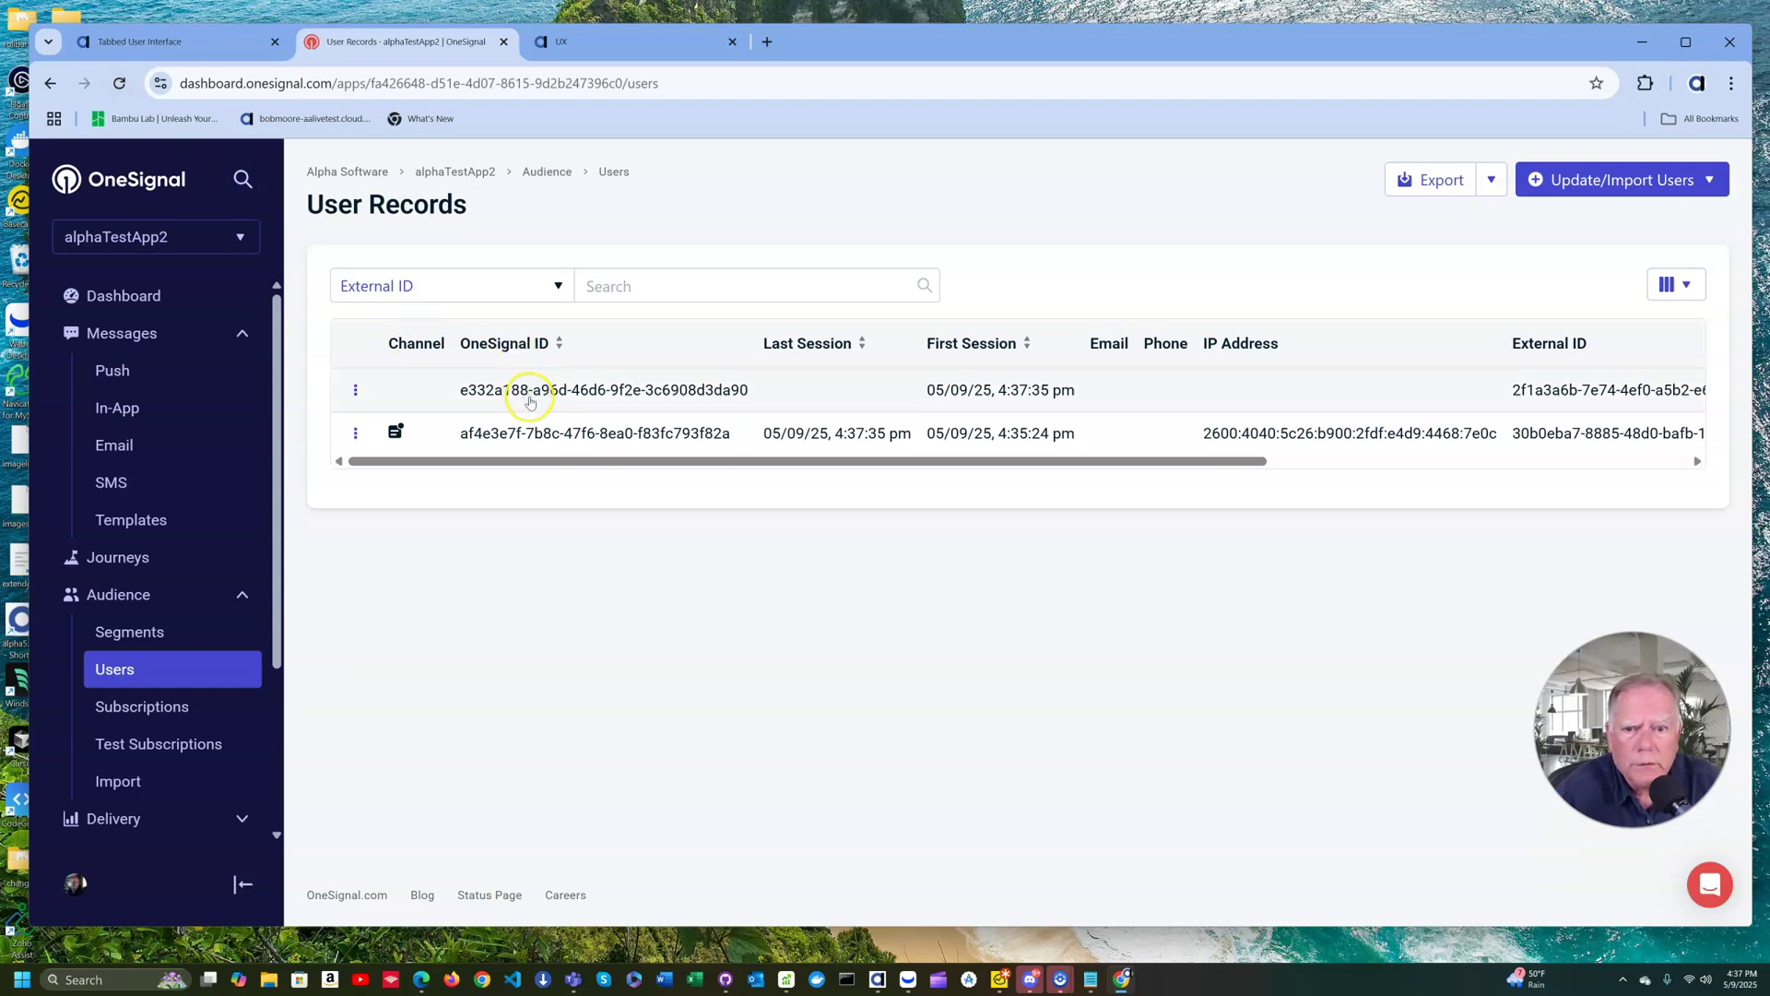
drag(576, 461, 1008, 461)
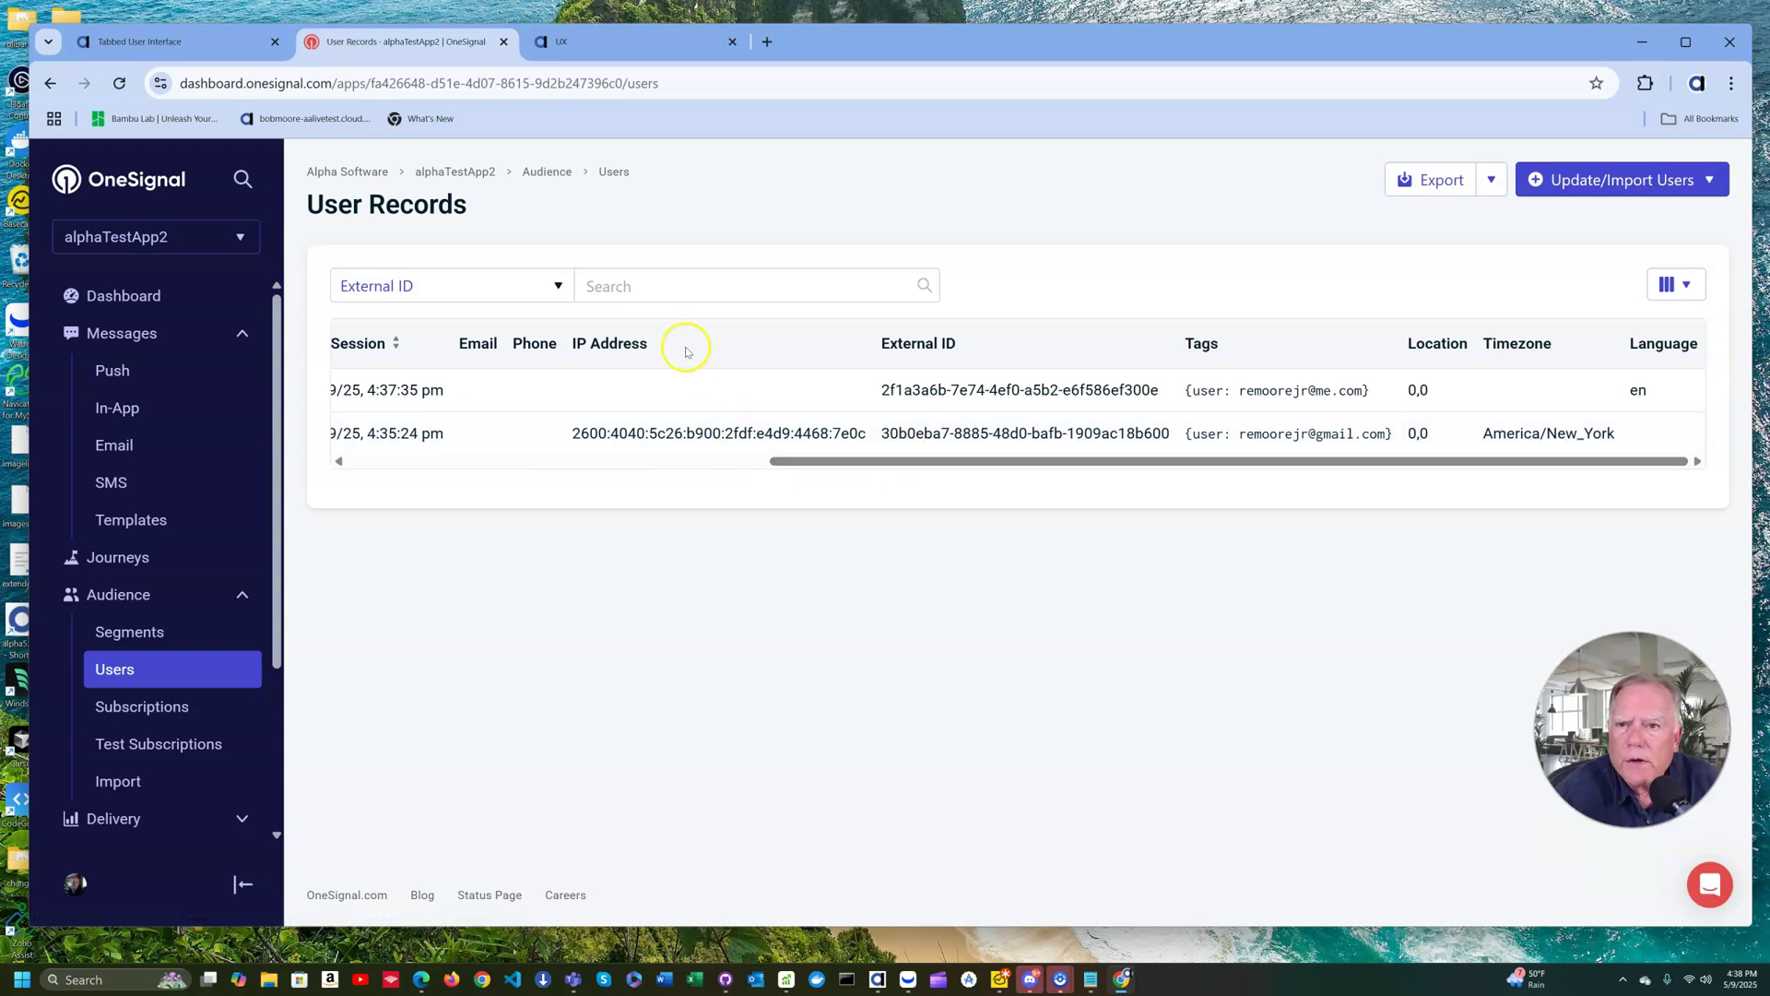
Step: Log the Gmail account out of the live-test page and log back in with the me.com user ID and password
click(598, 46)
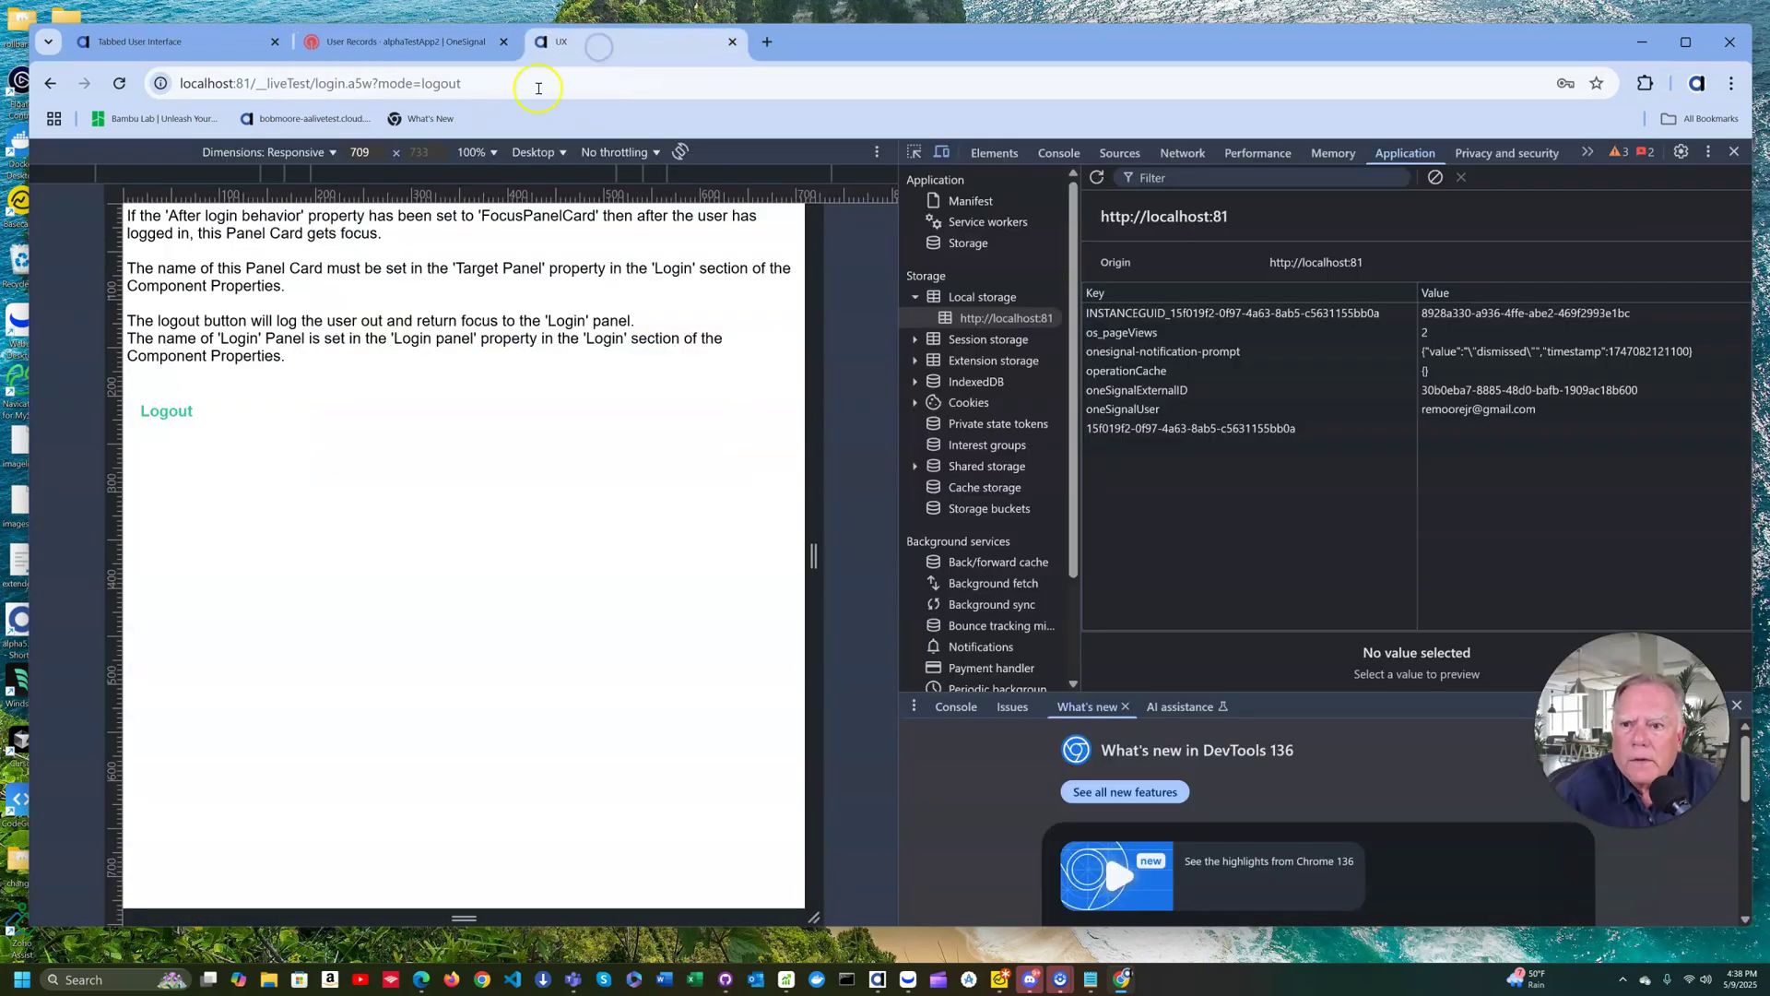
click(192, 412)
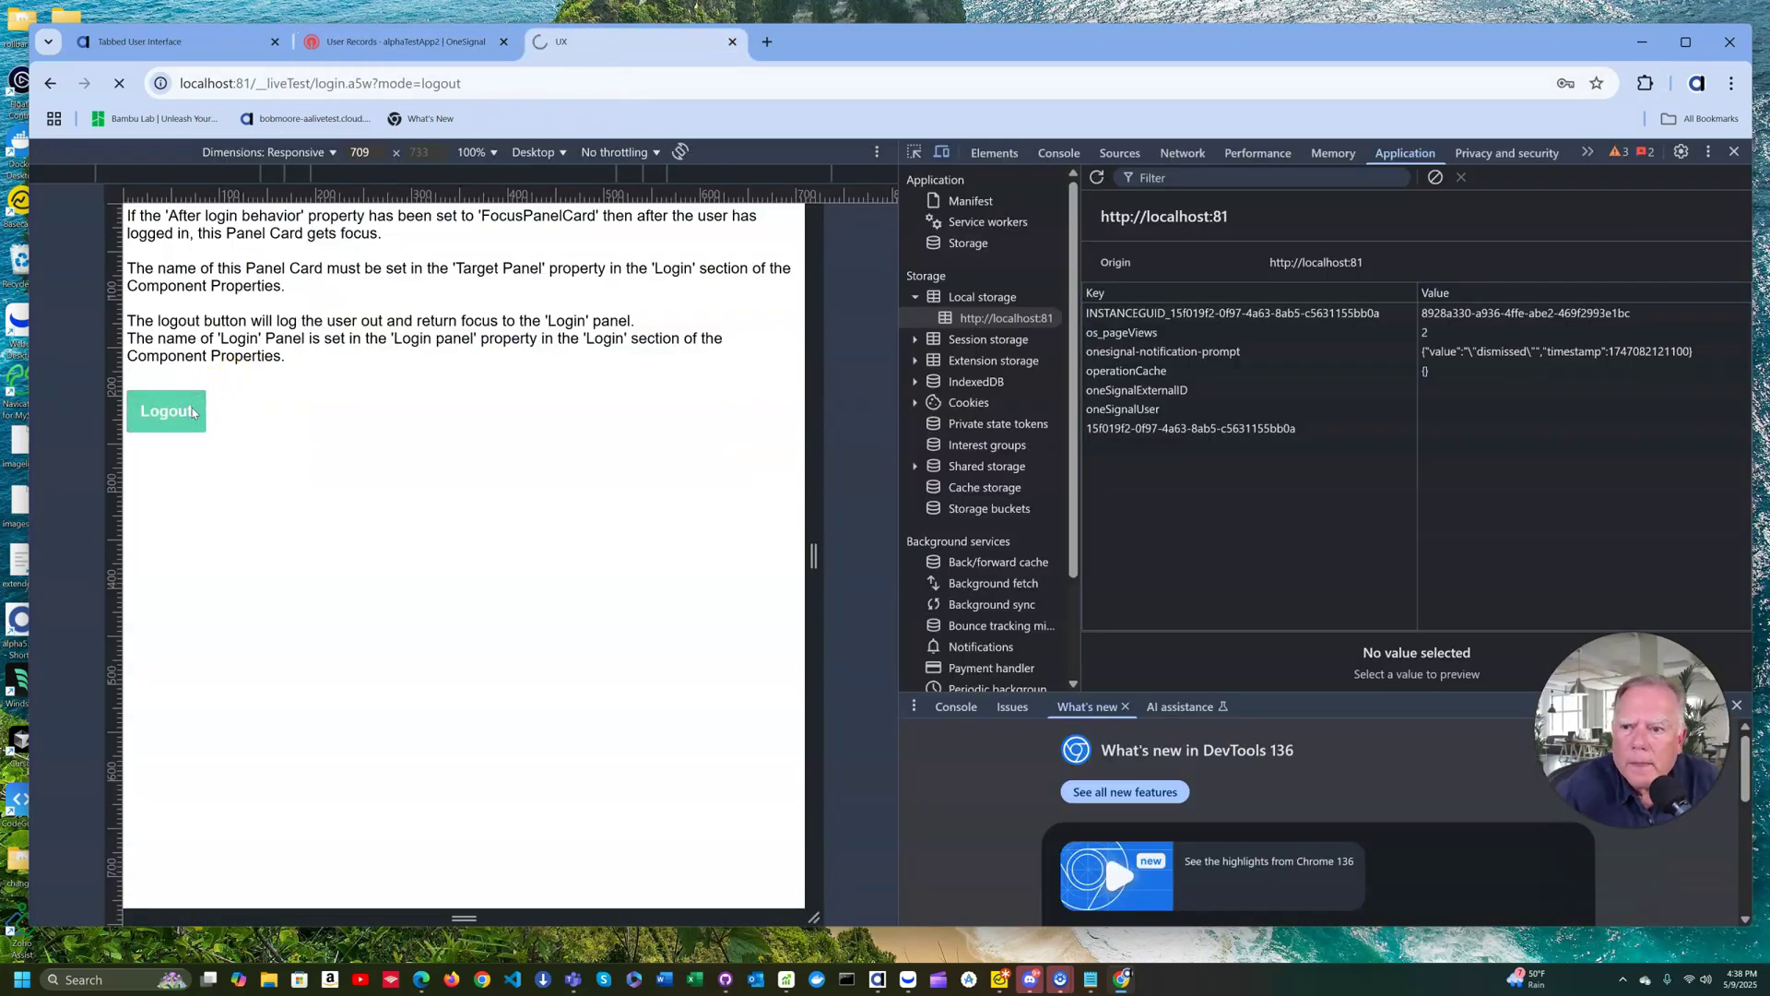
click(245, 498)
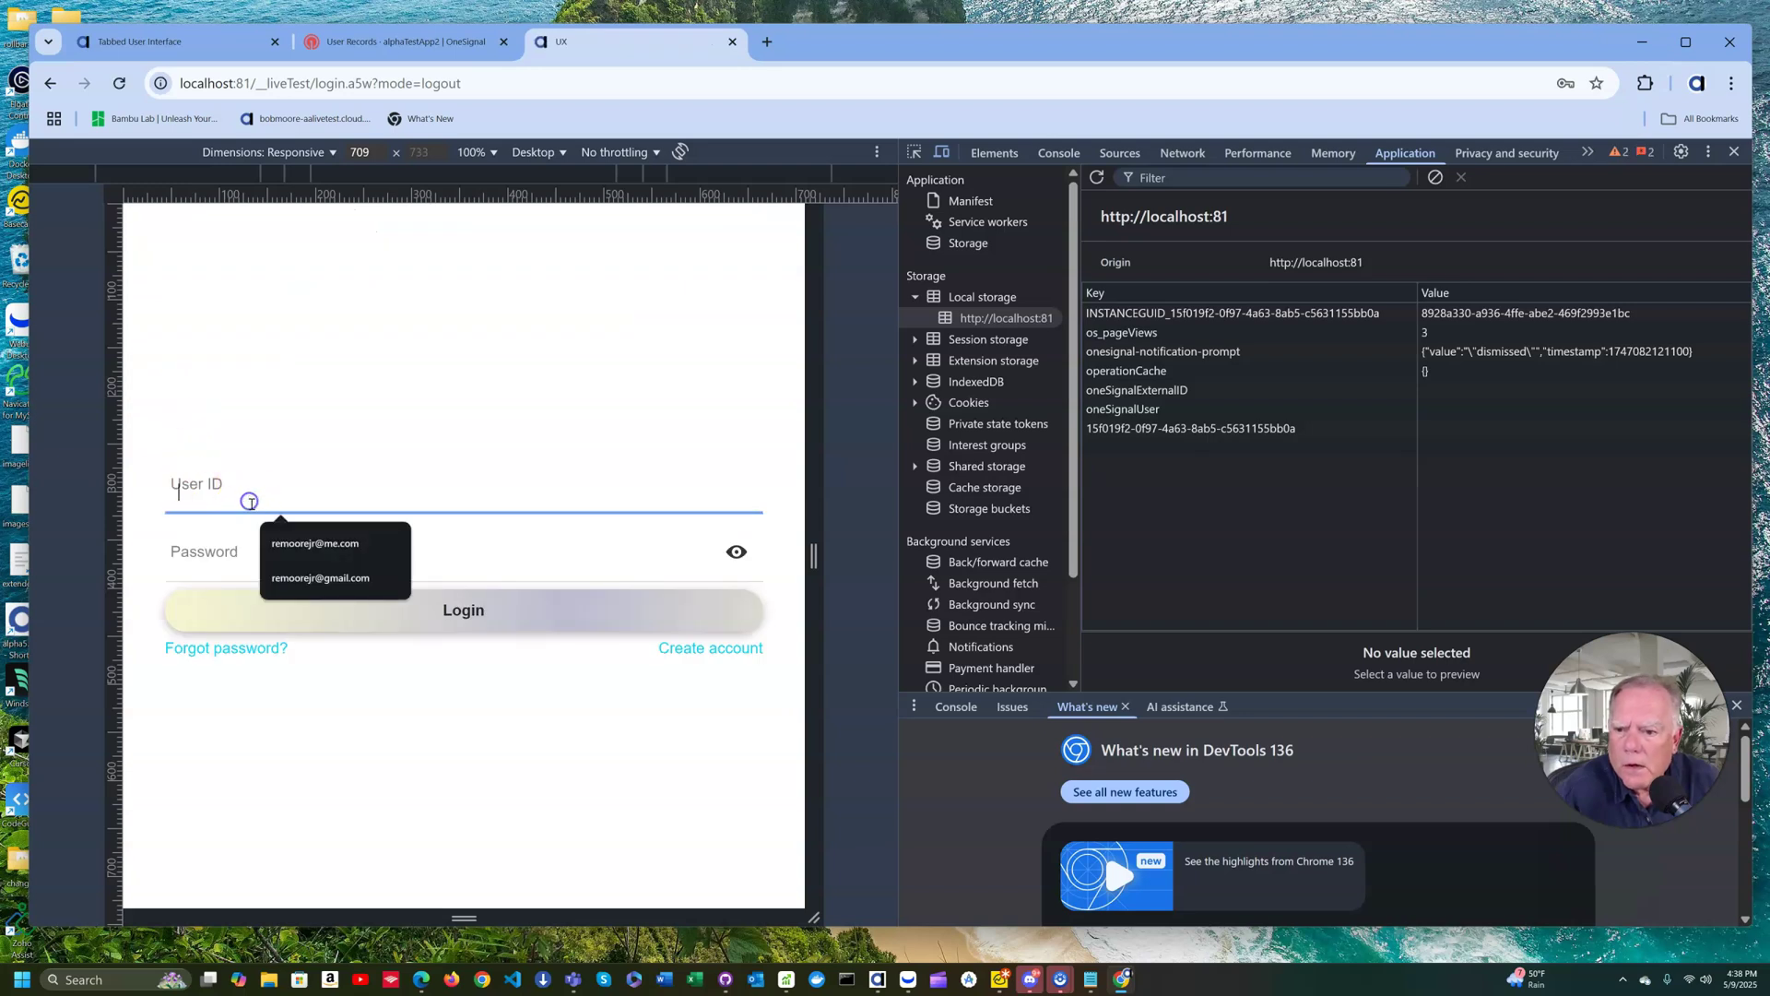
click(276, 543)
click(265, 572)
text(•••)
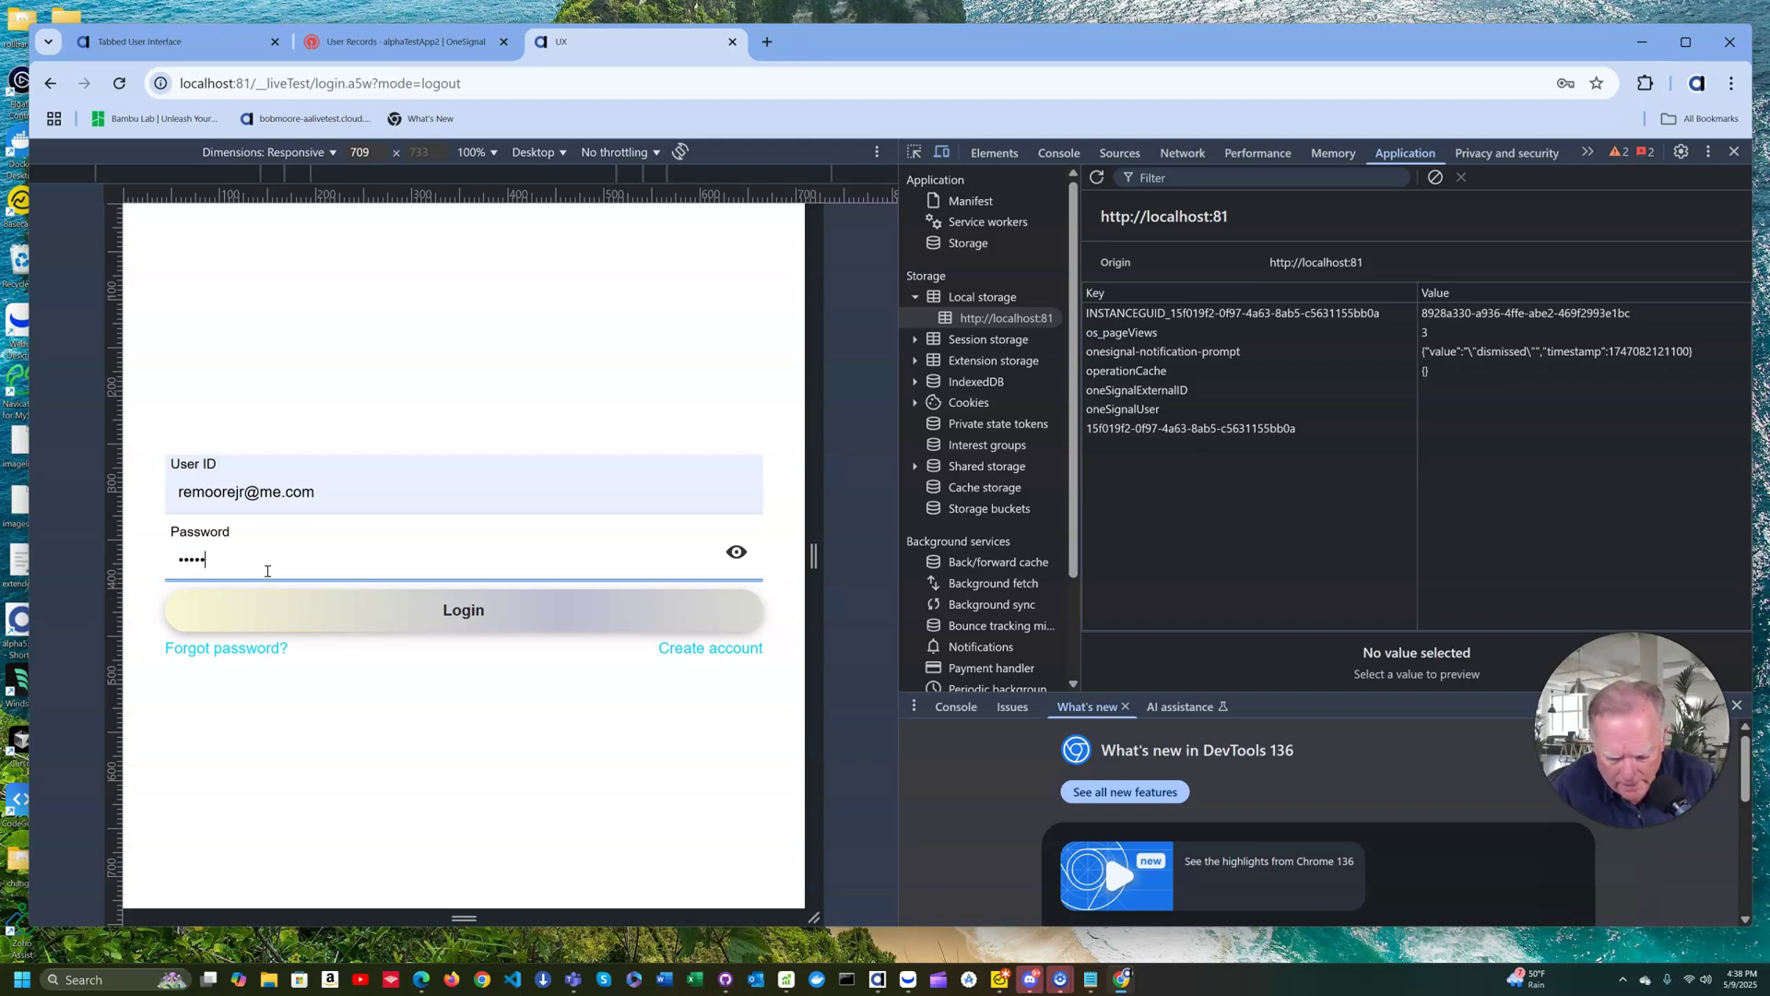
click(335, 620)
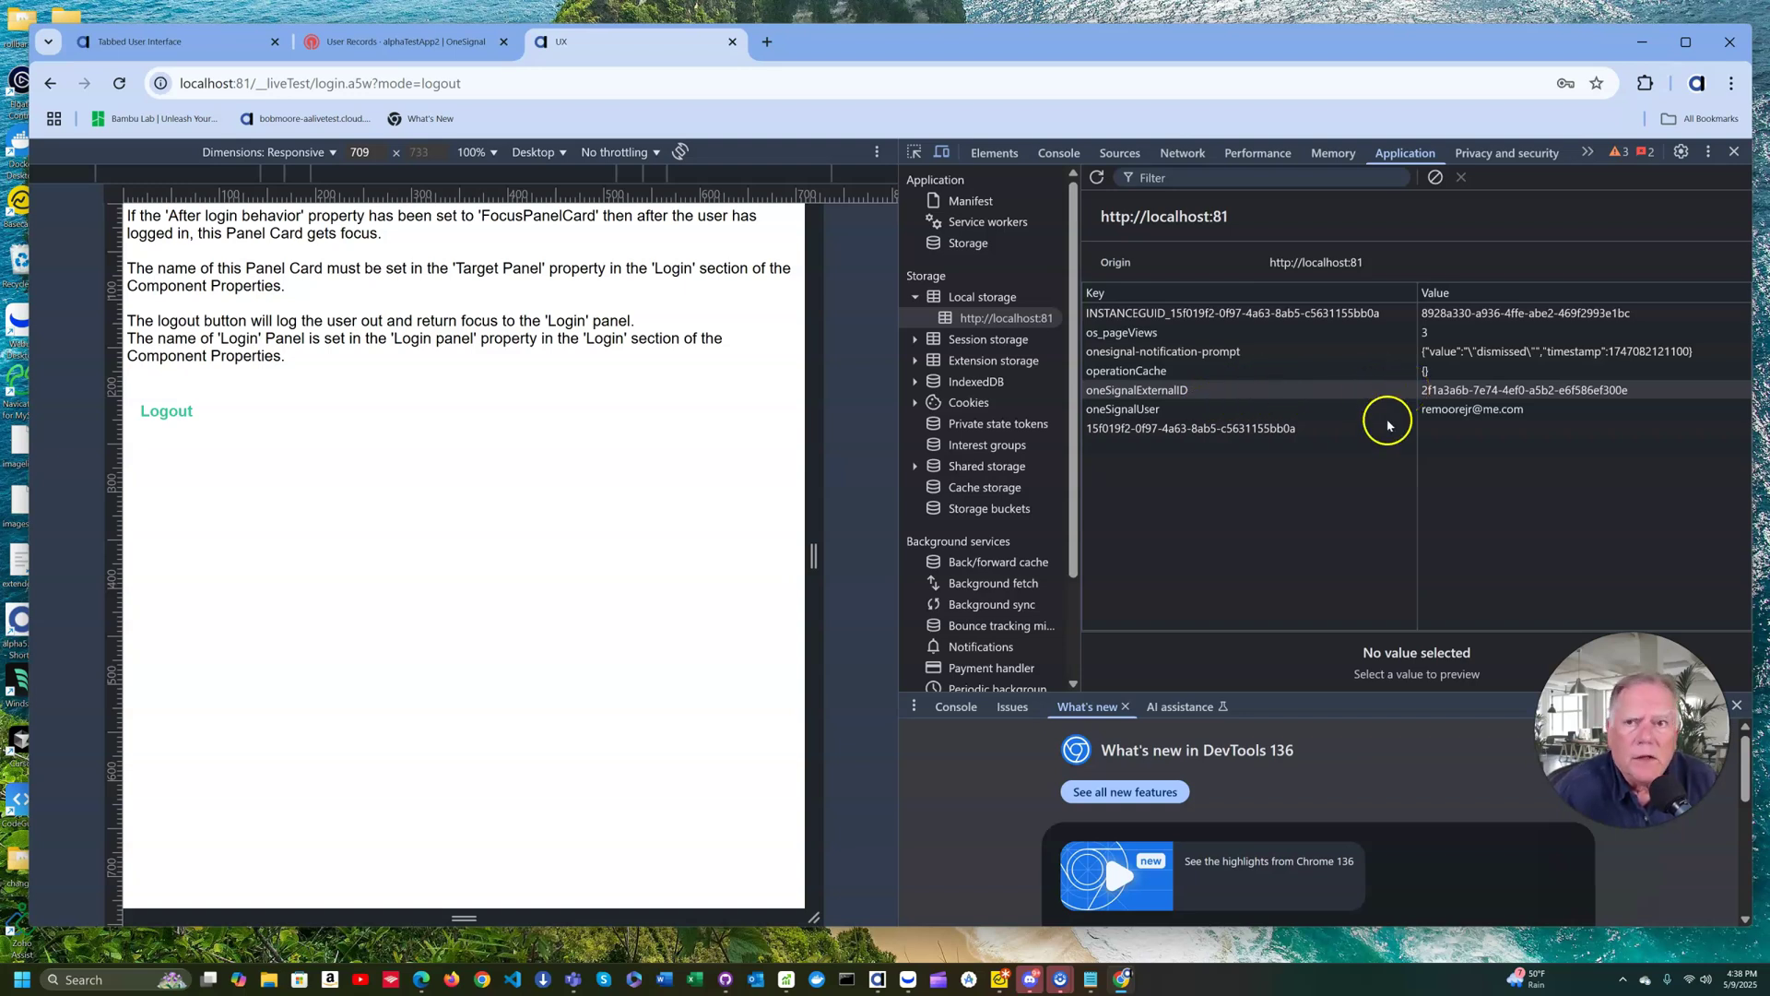
Step: Reload the OneSignal user records and compare channel, session, External ID and tags for both accounts
click(406, 46)
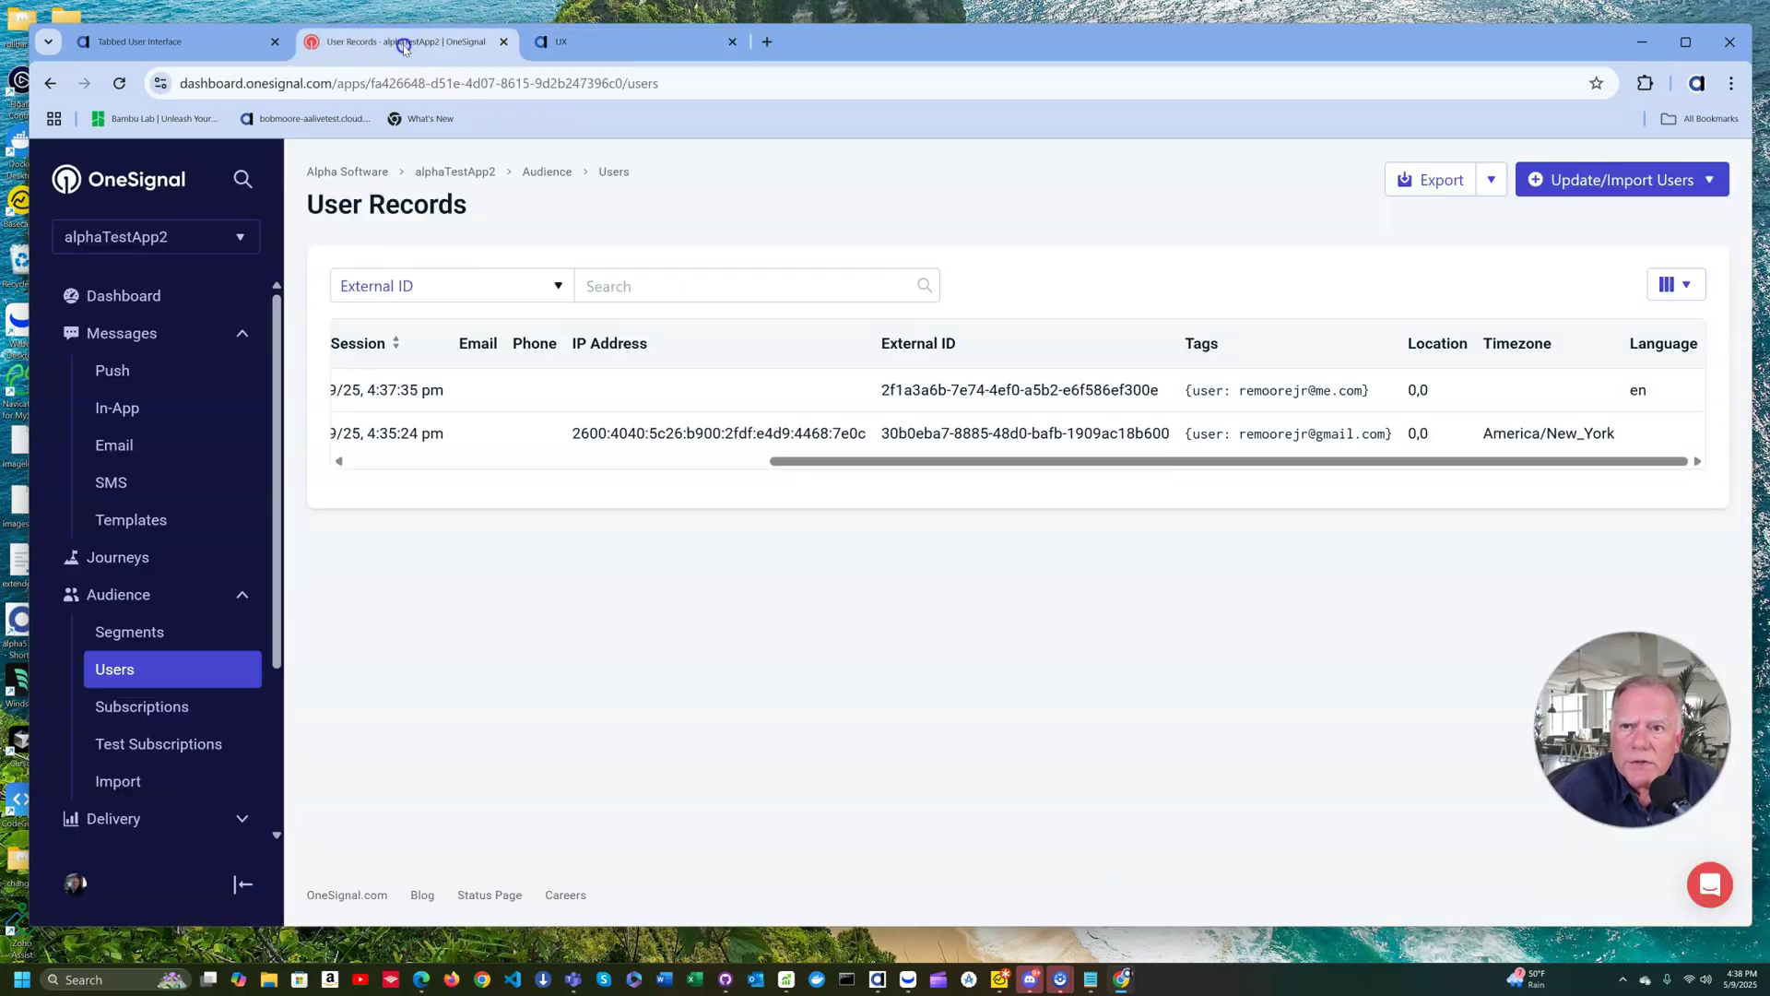
click(116, 81)
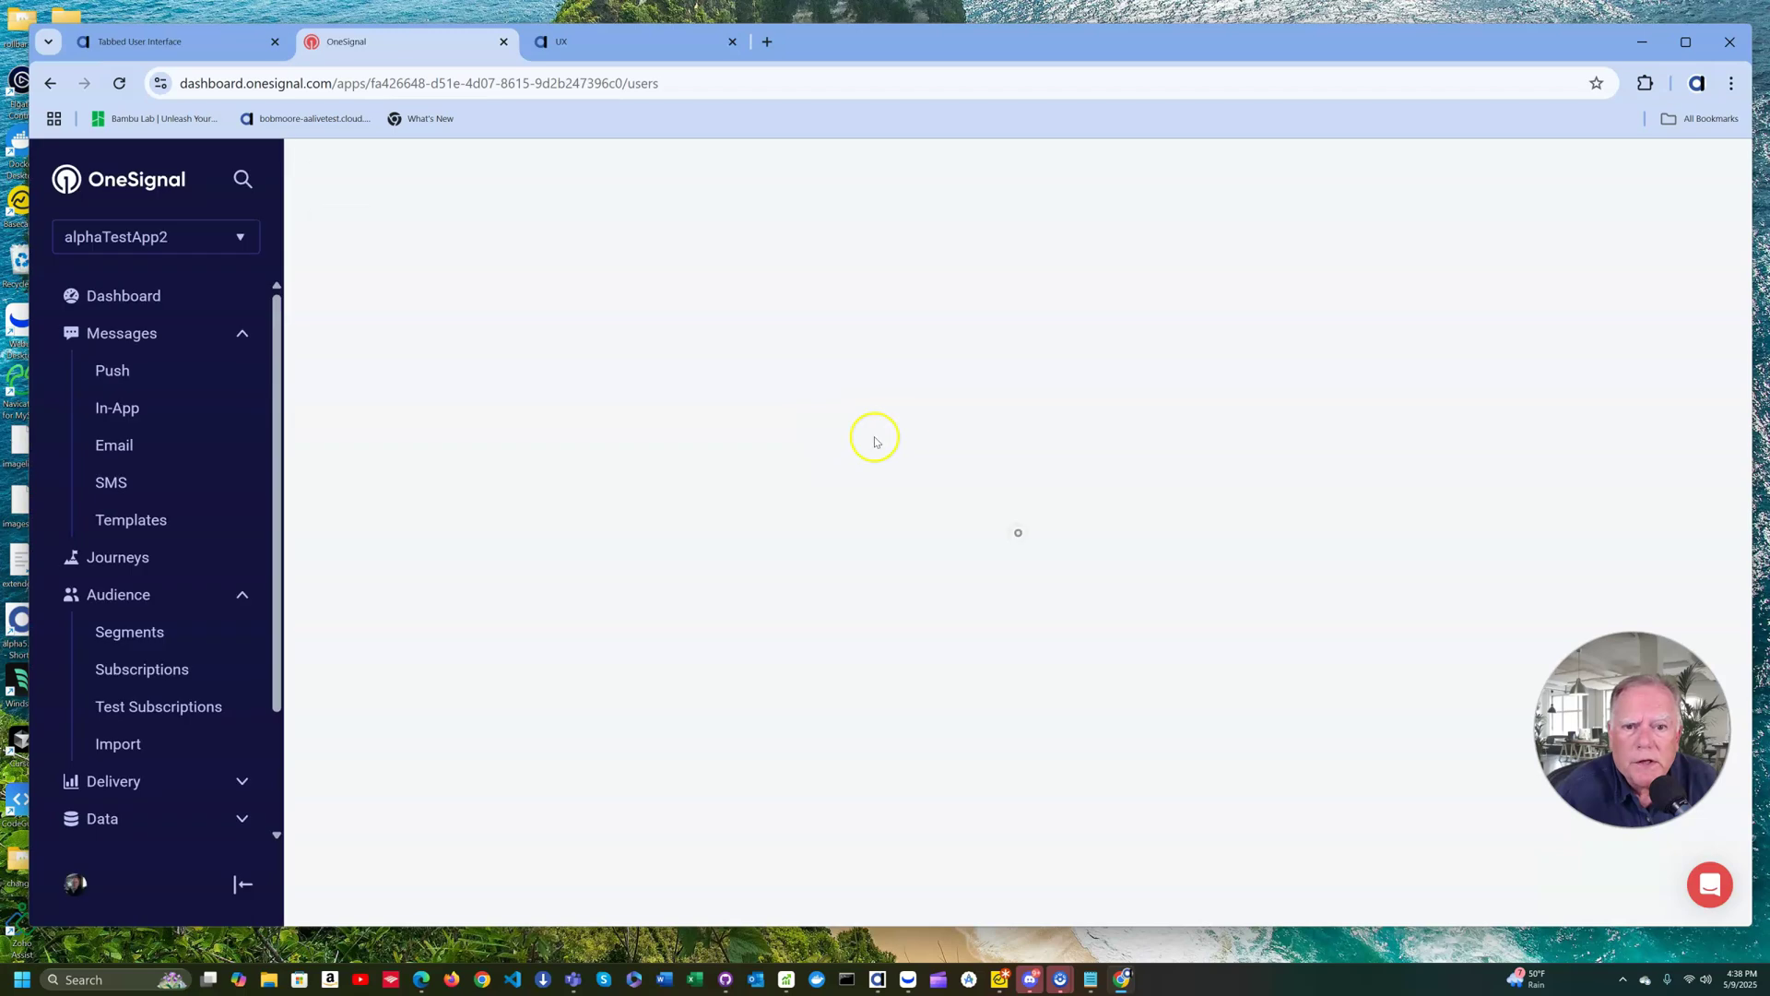
drag(887, 464, 1399, 453)
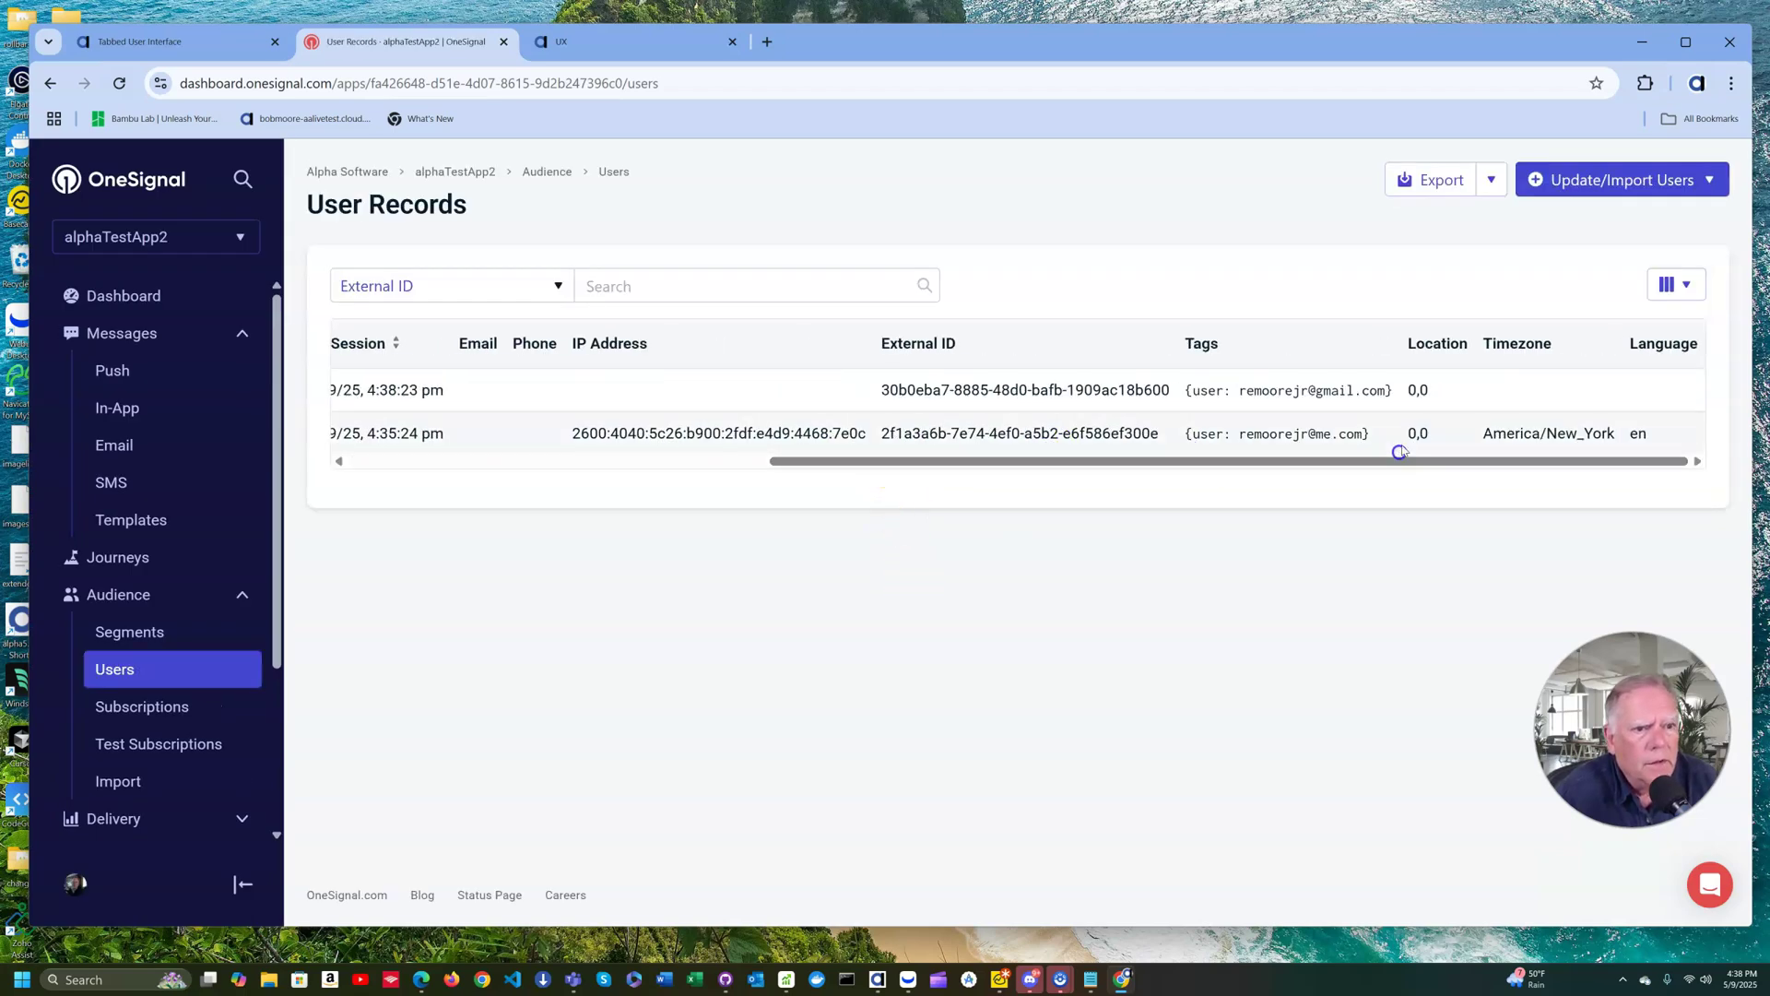
drag(1149, 465, 719, 495)
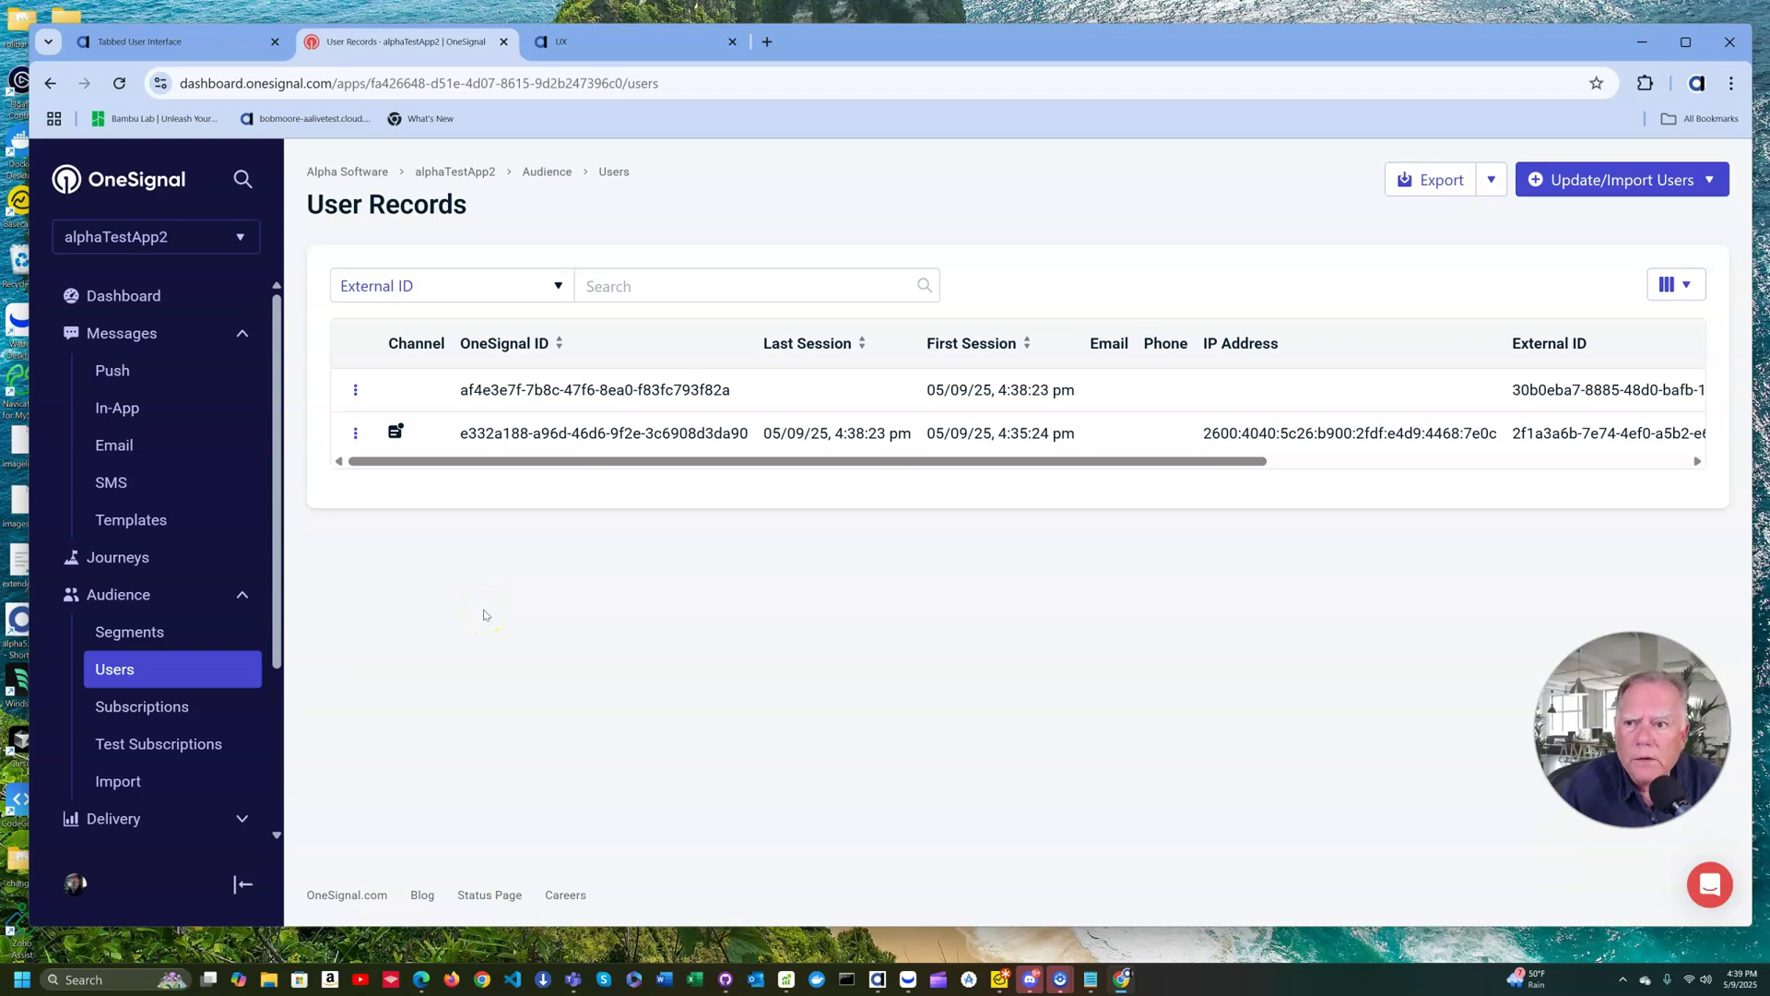
Step: Log out of the live-test page, then duplicate the Hello World push message in OneSignal
click(604, 44)
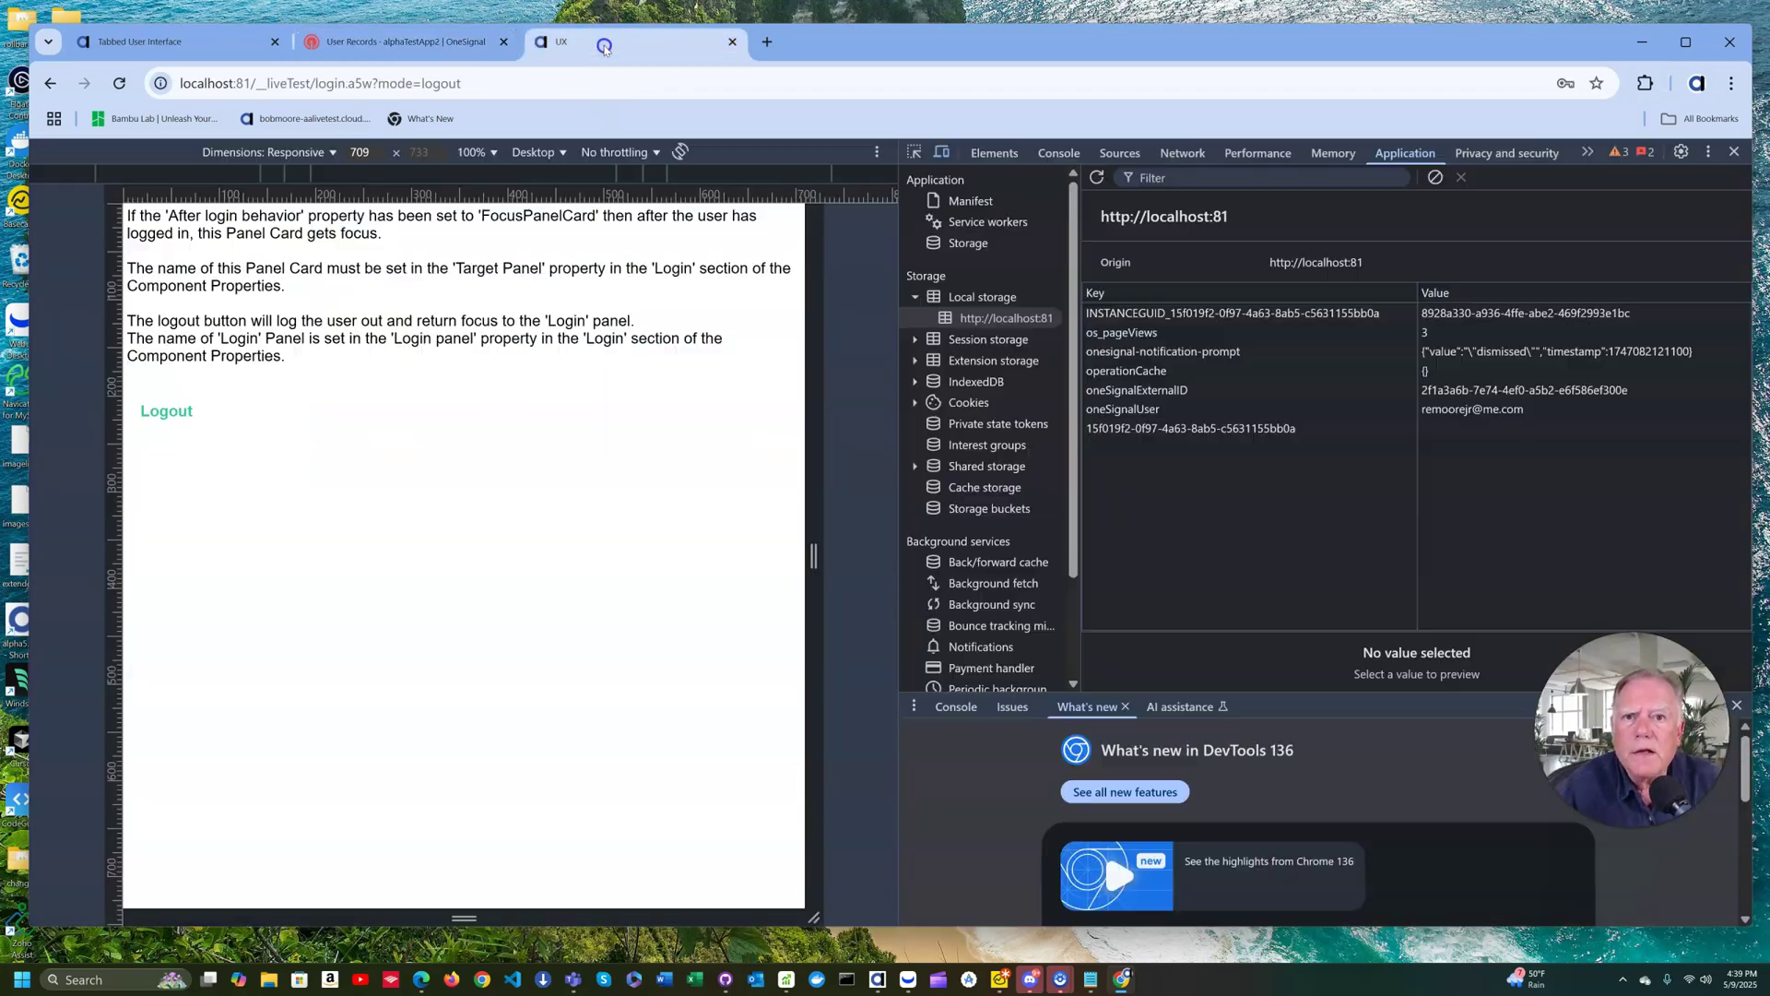
click(186, 412)
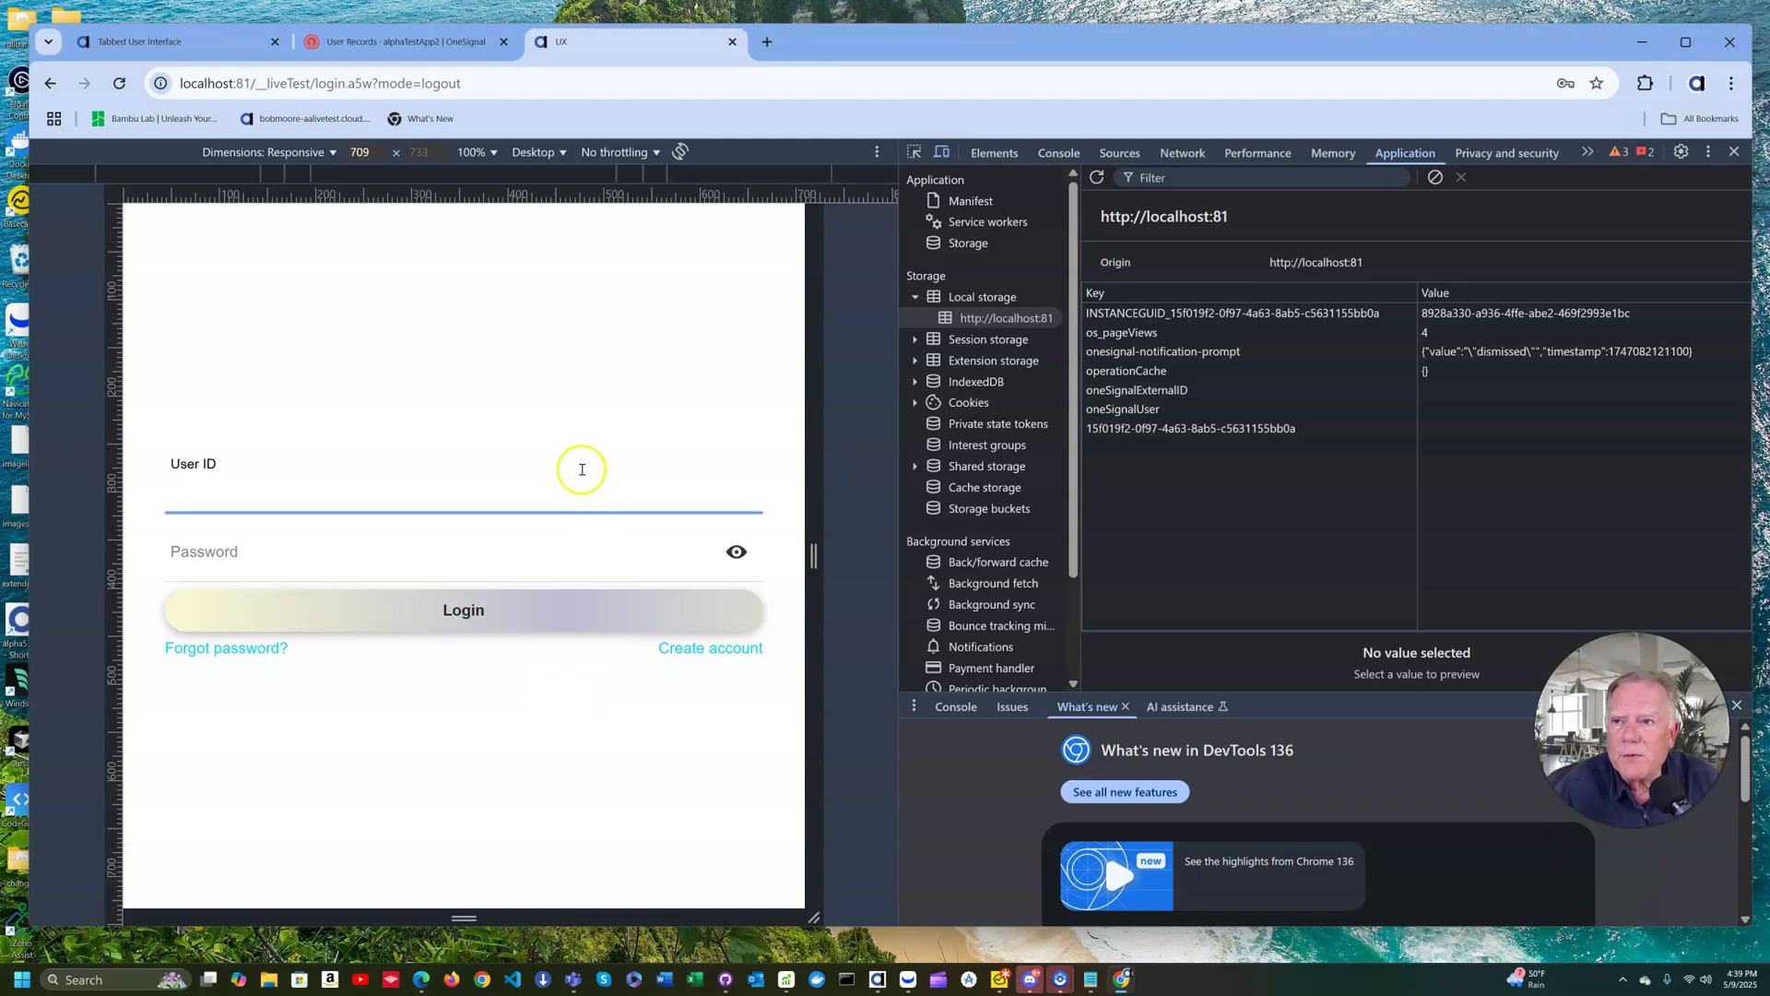
click(388, 43)
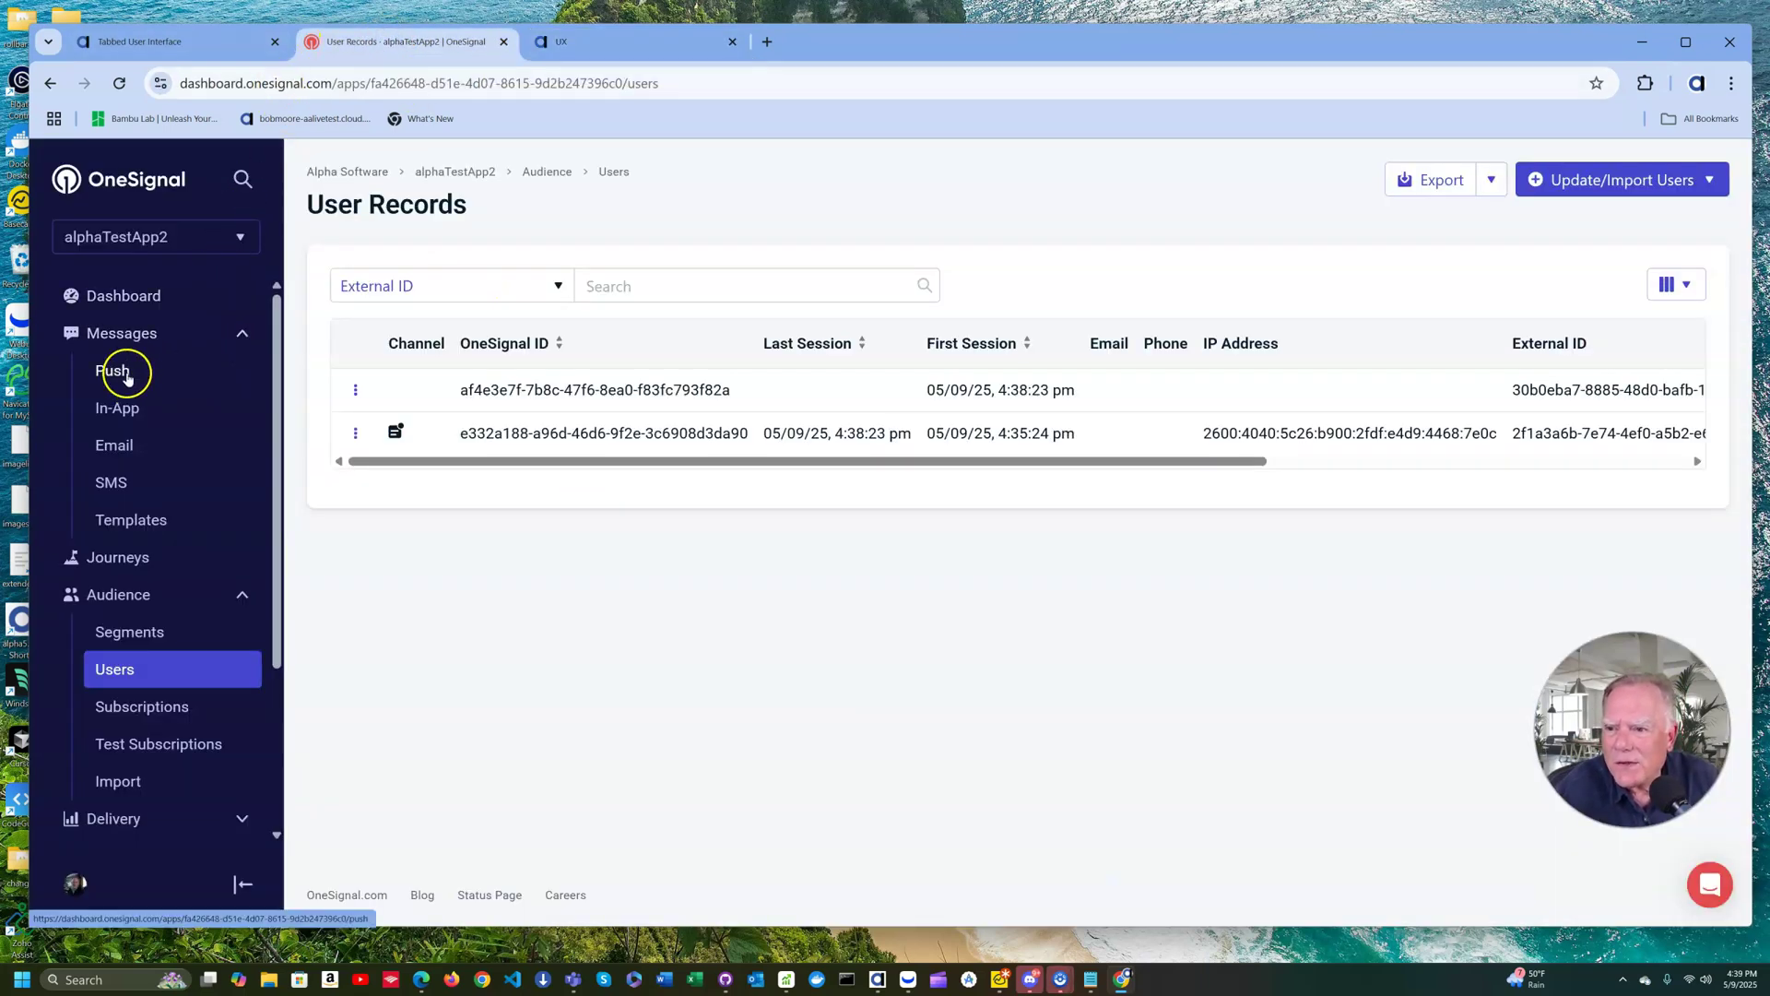
click(128, 372)
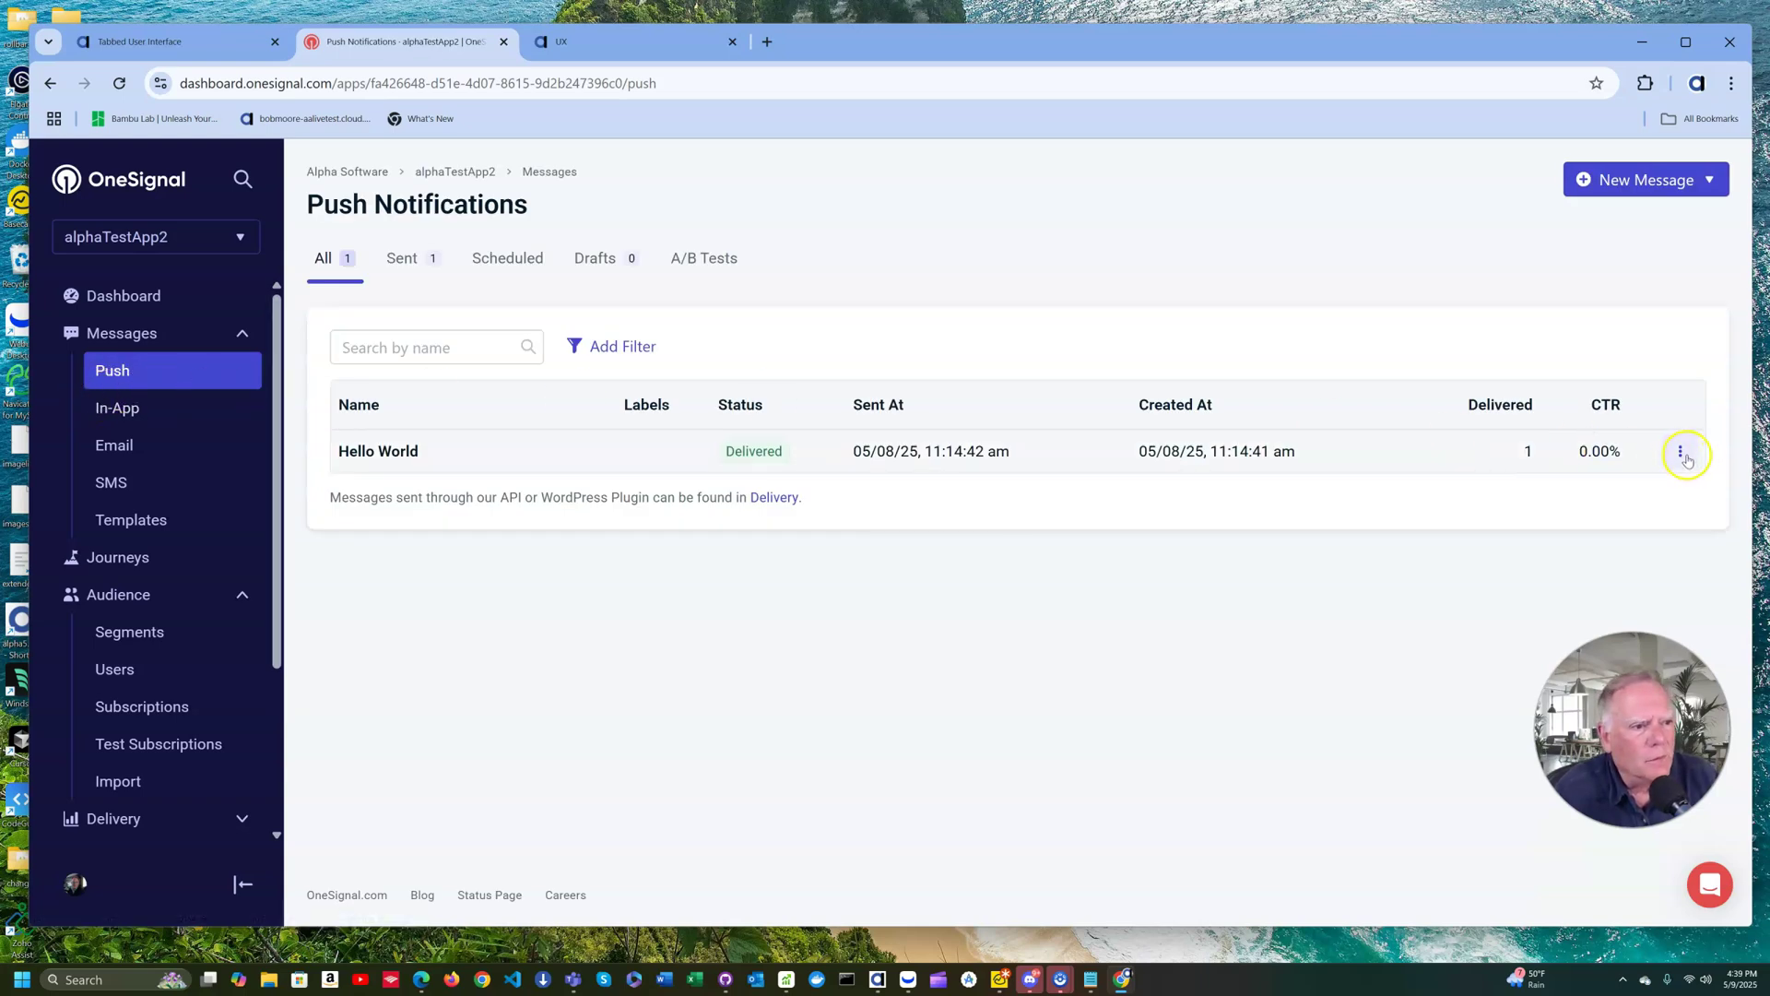
click(1682, 451)
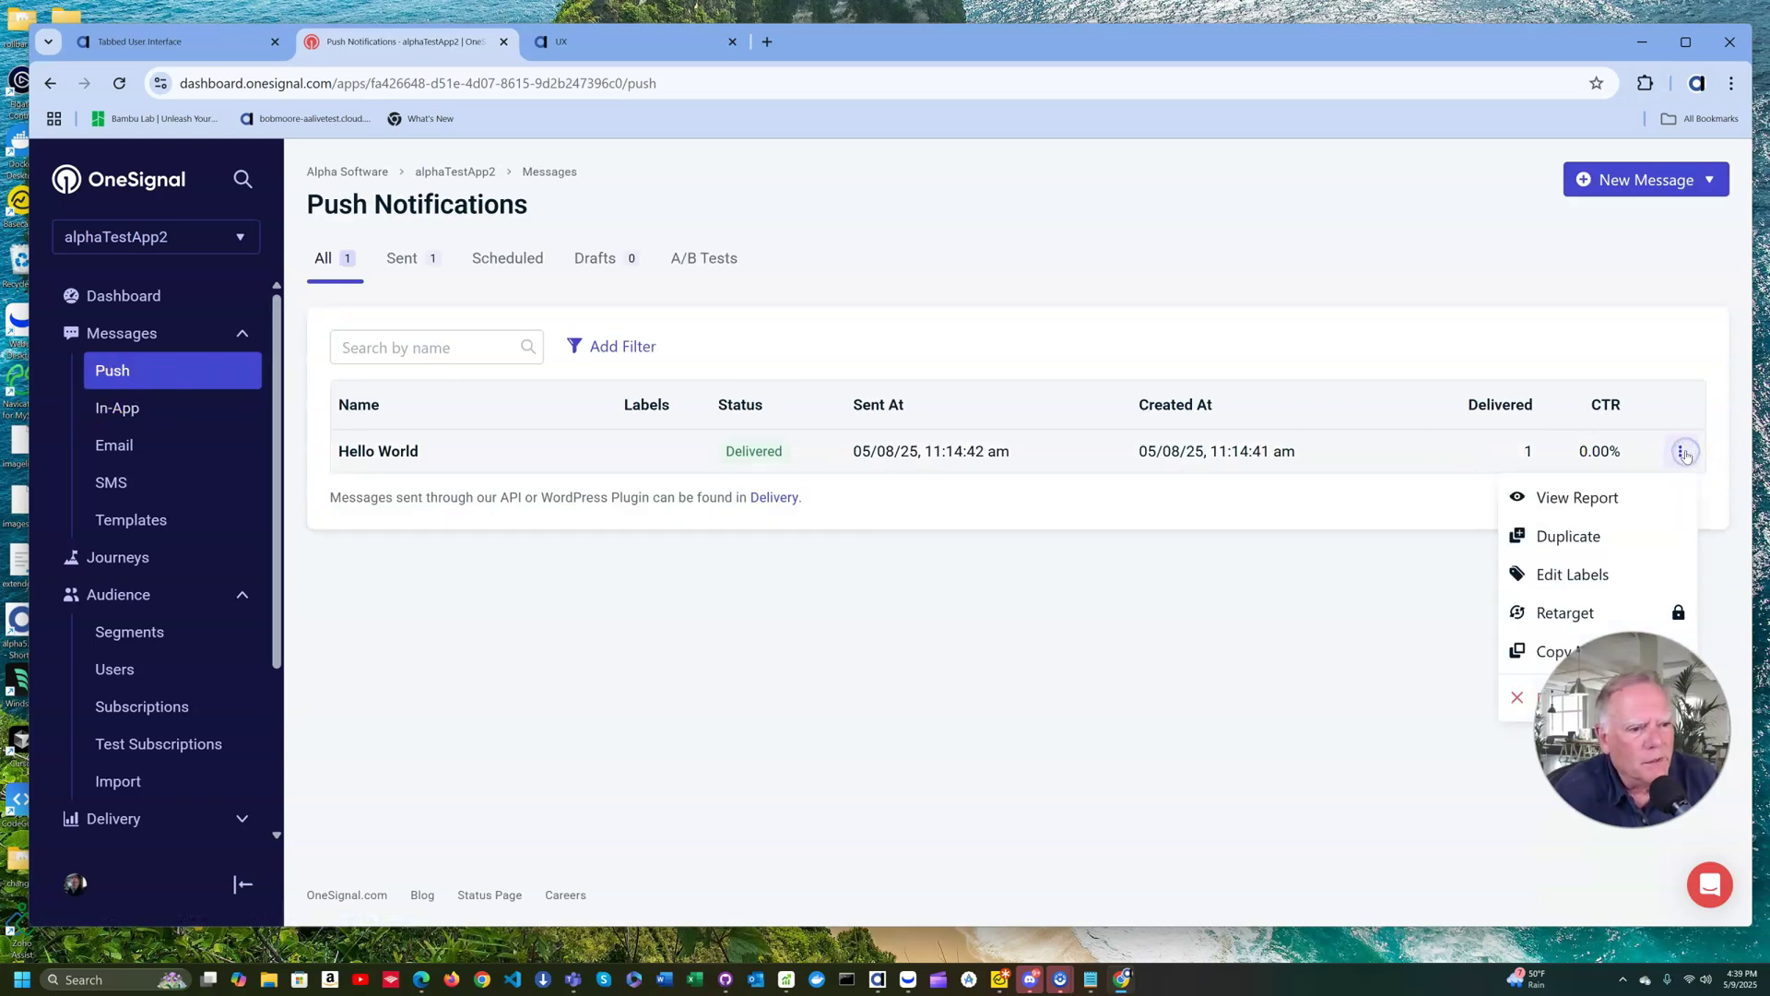
click(1579, 535)
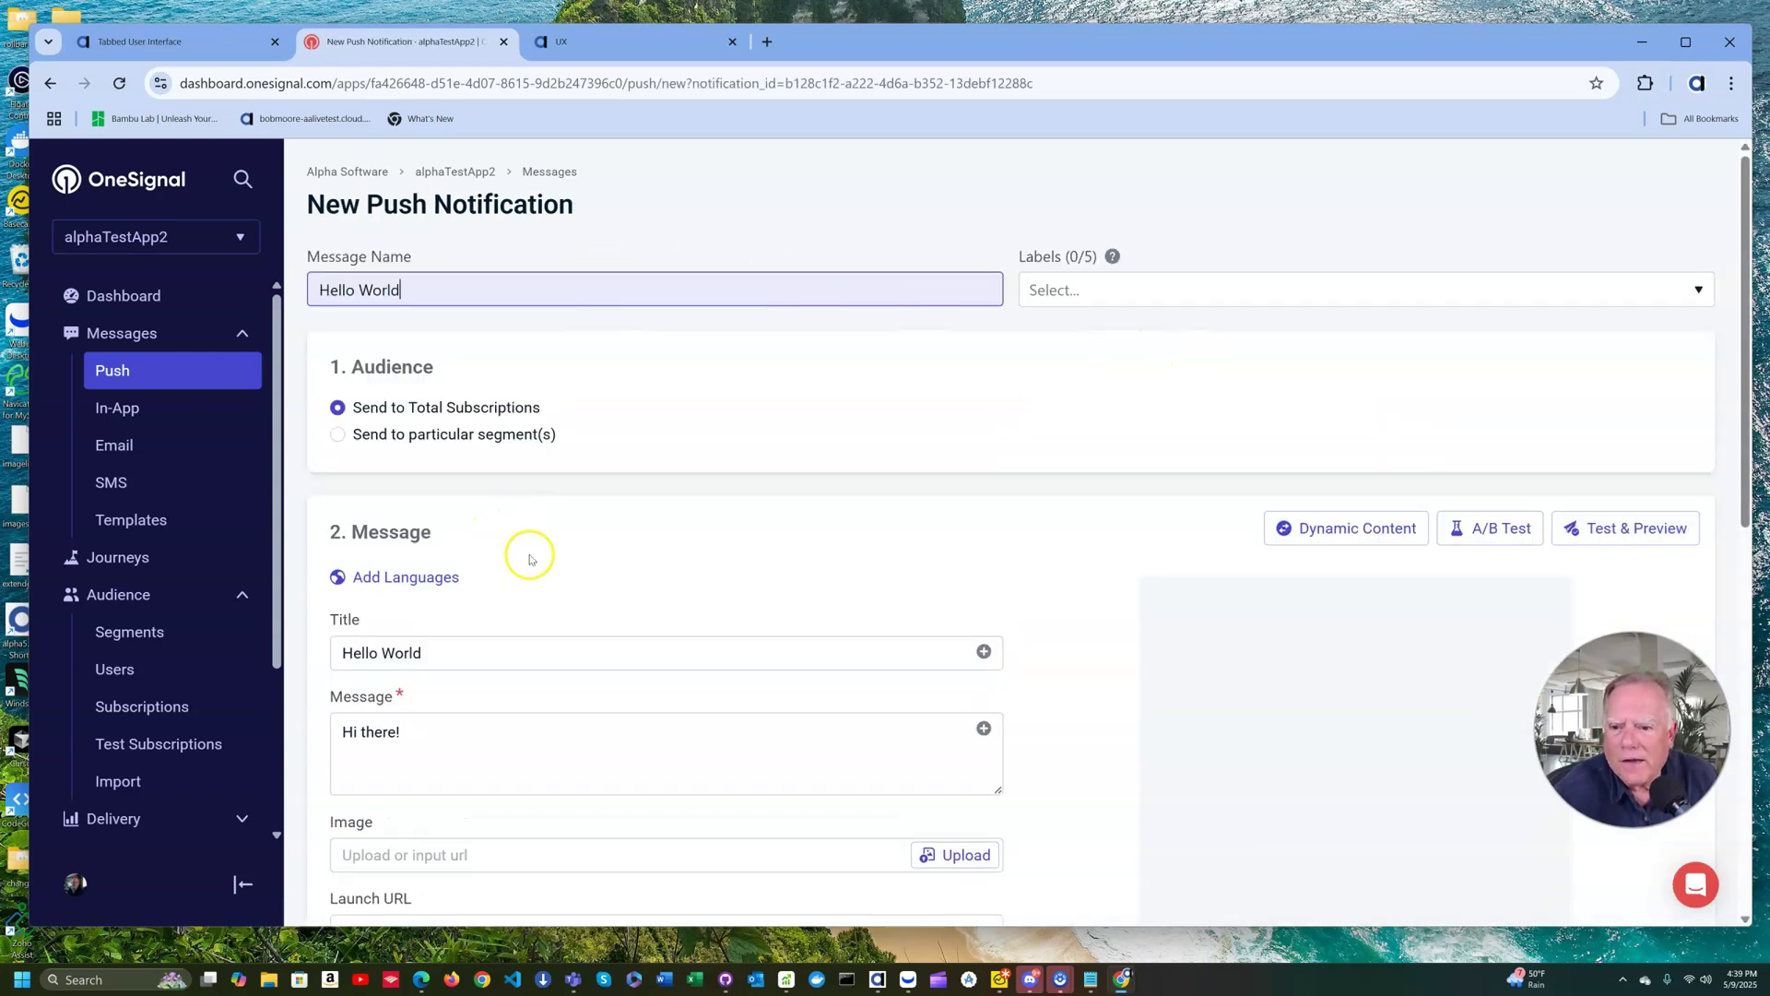
Step: Review and send the duplicated Hello World notification immediately to Total Subscriptions, then dismiss the desktop notification
scroll(525, 557, down, 5)
scroll(541, 535, down, 4)
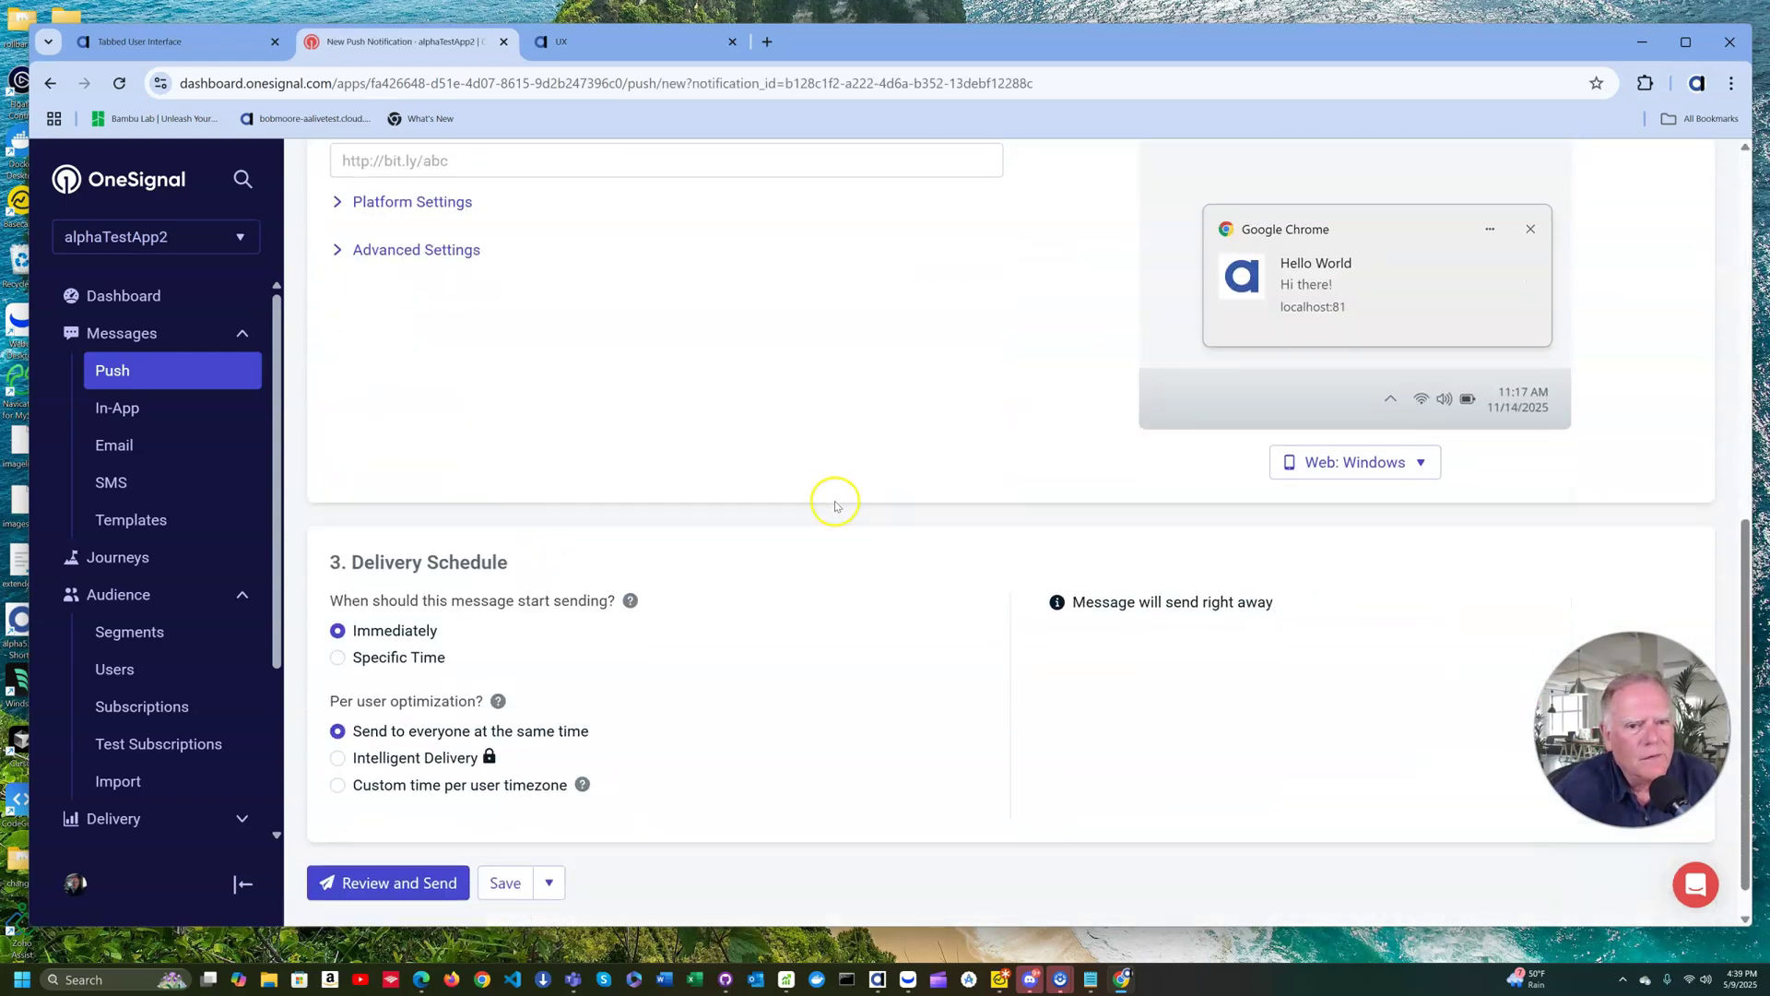
click(407, 842)
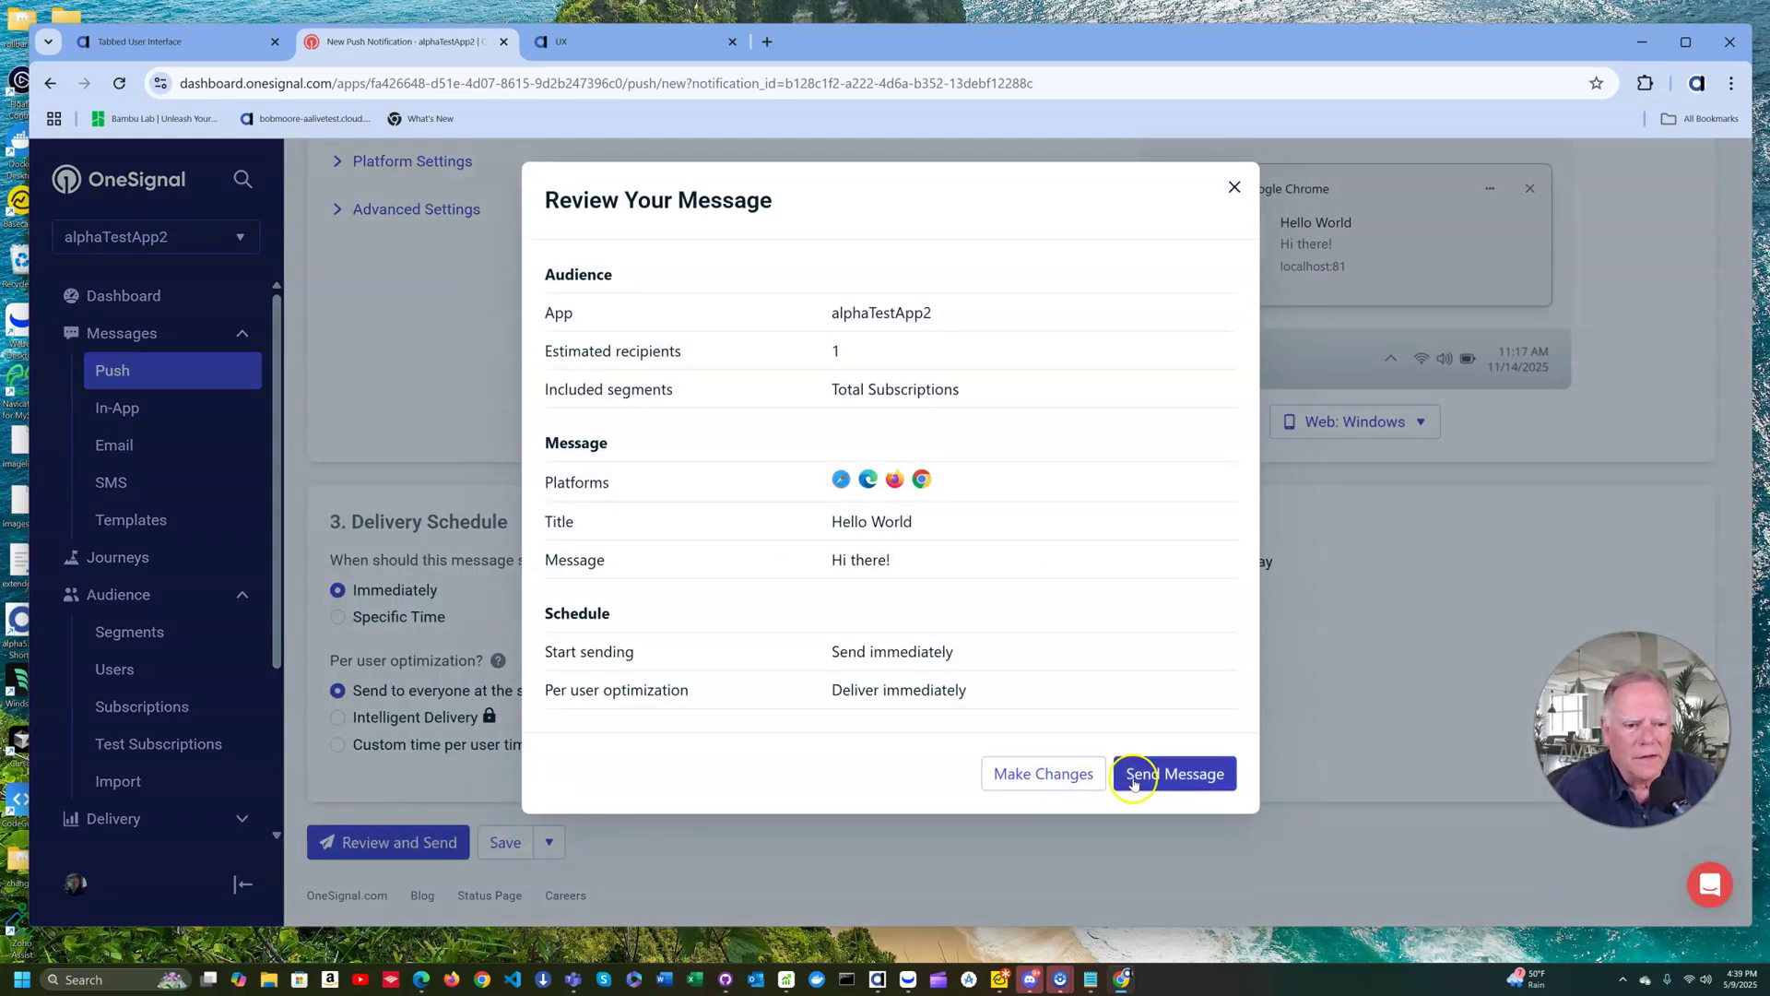
click(1140, 776)
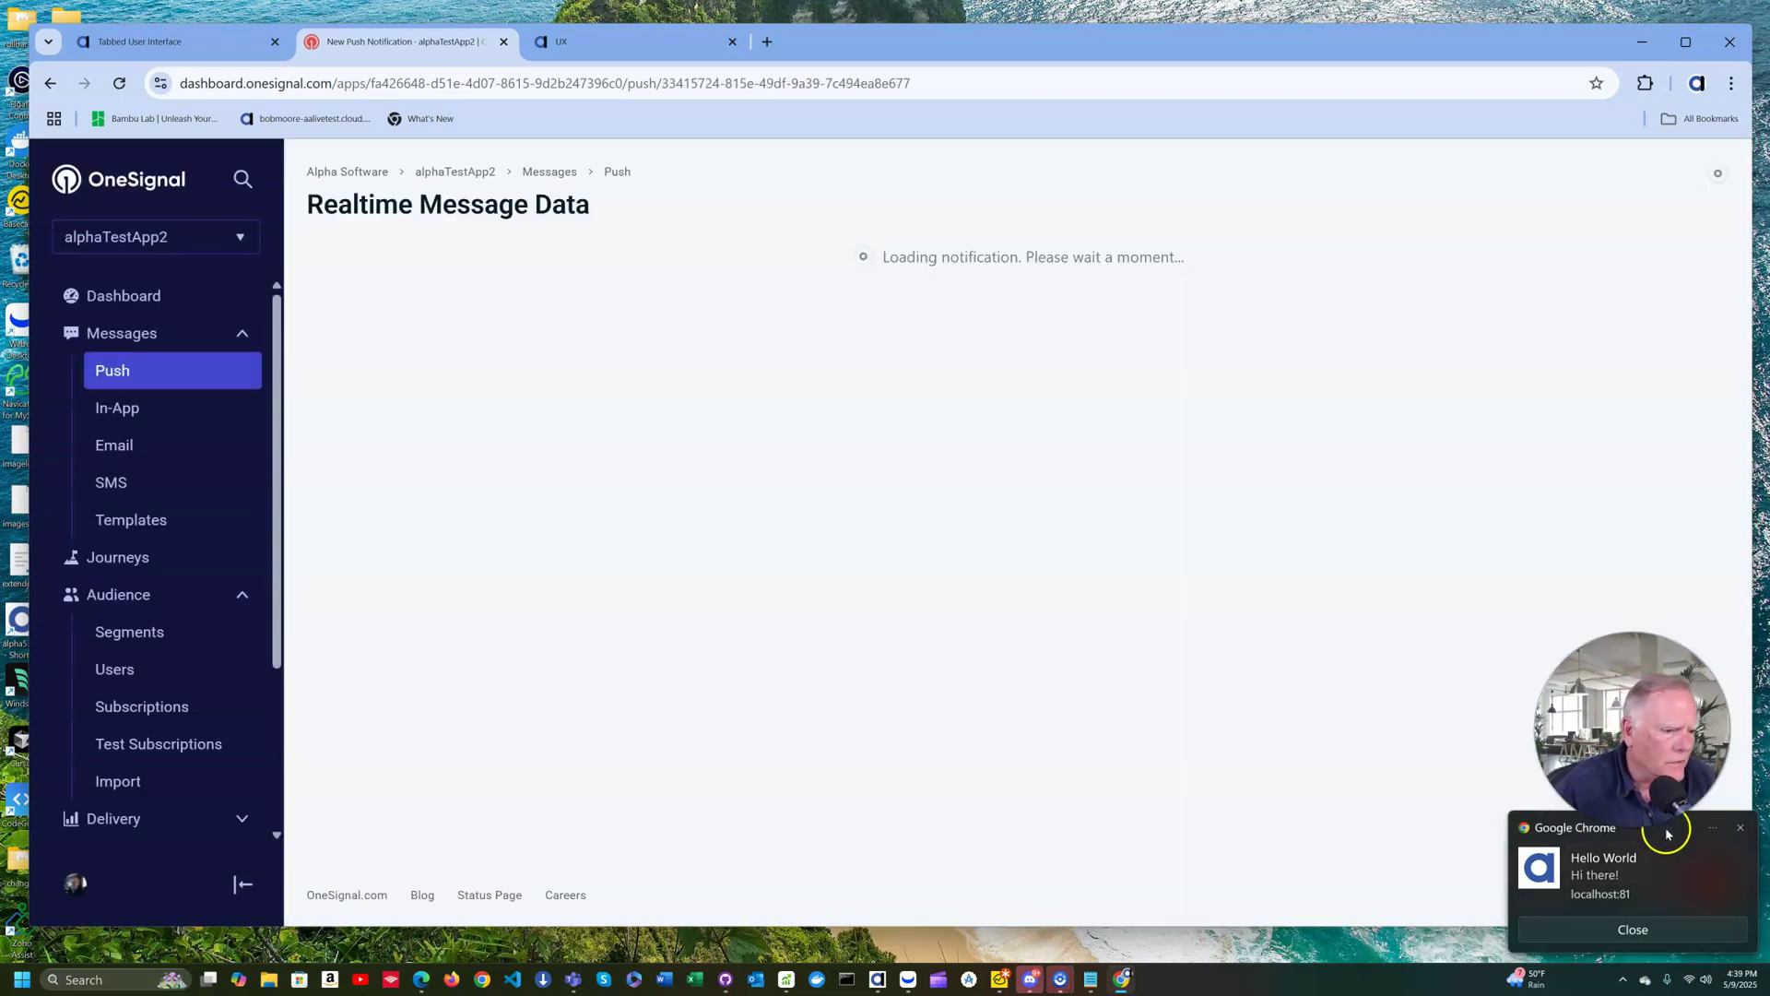
click(1660, 929)
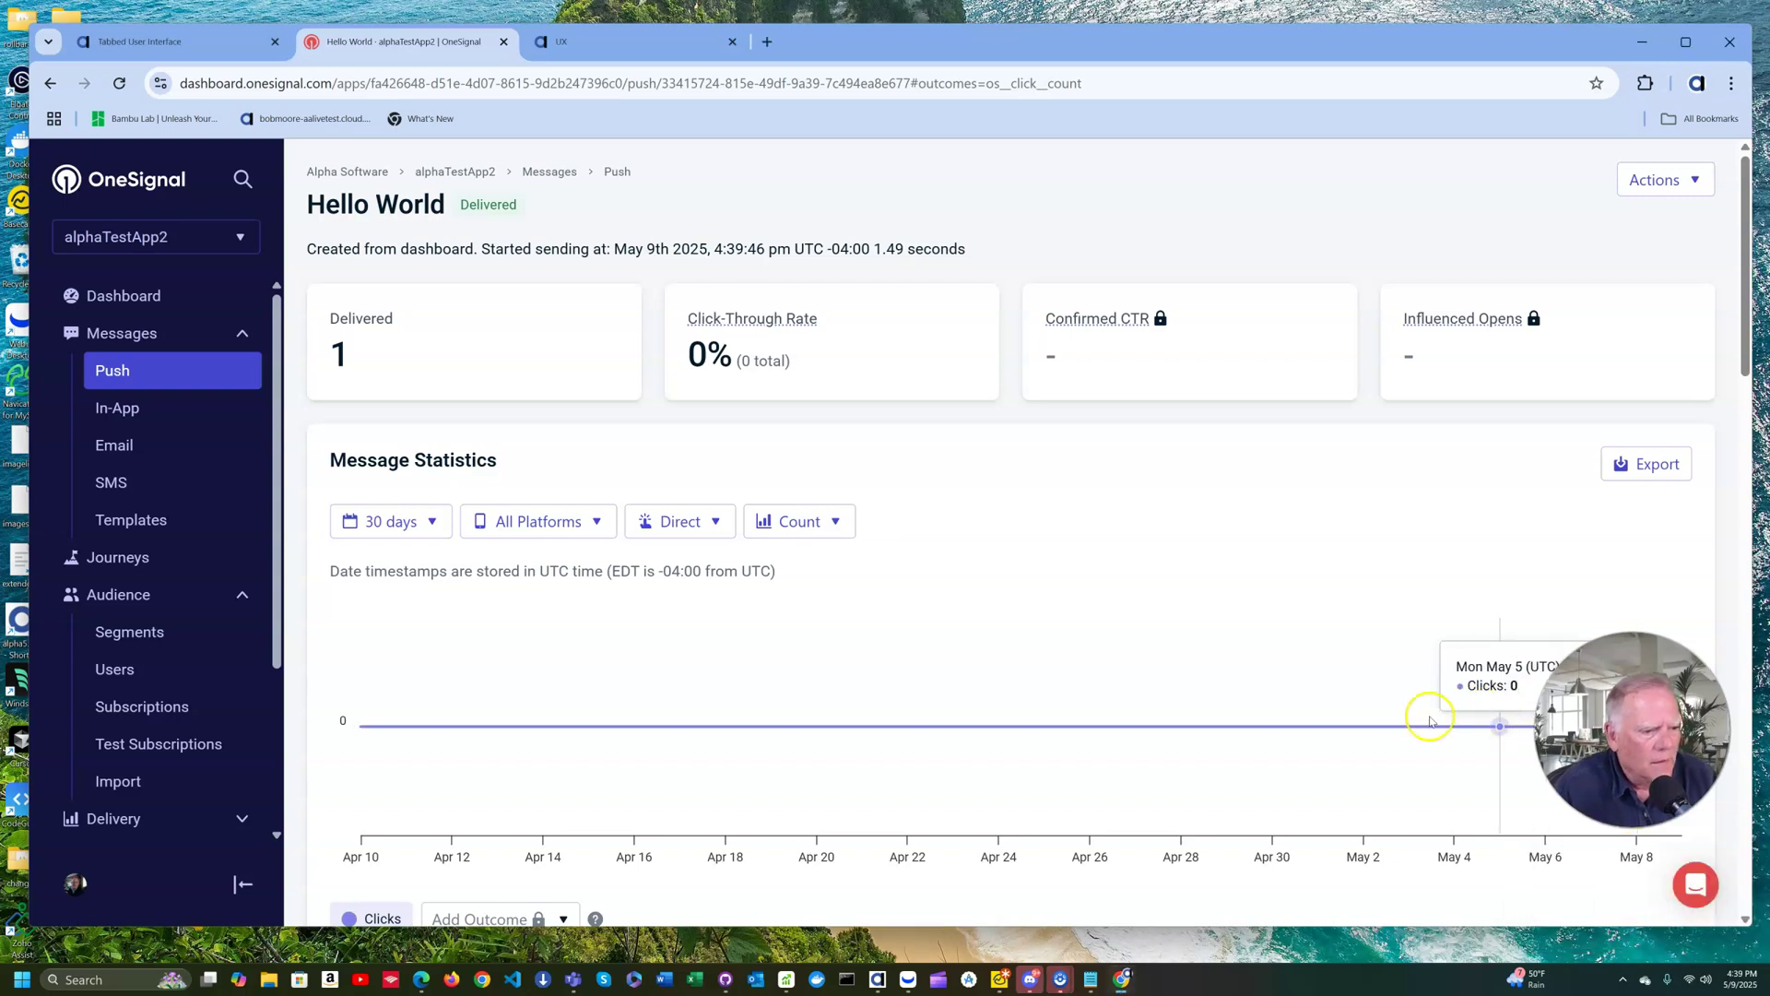